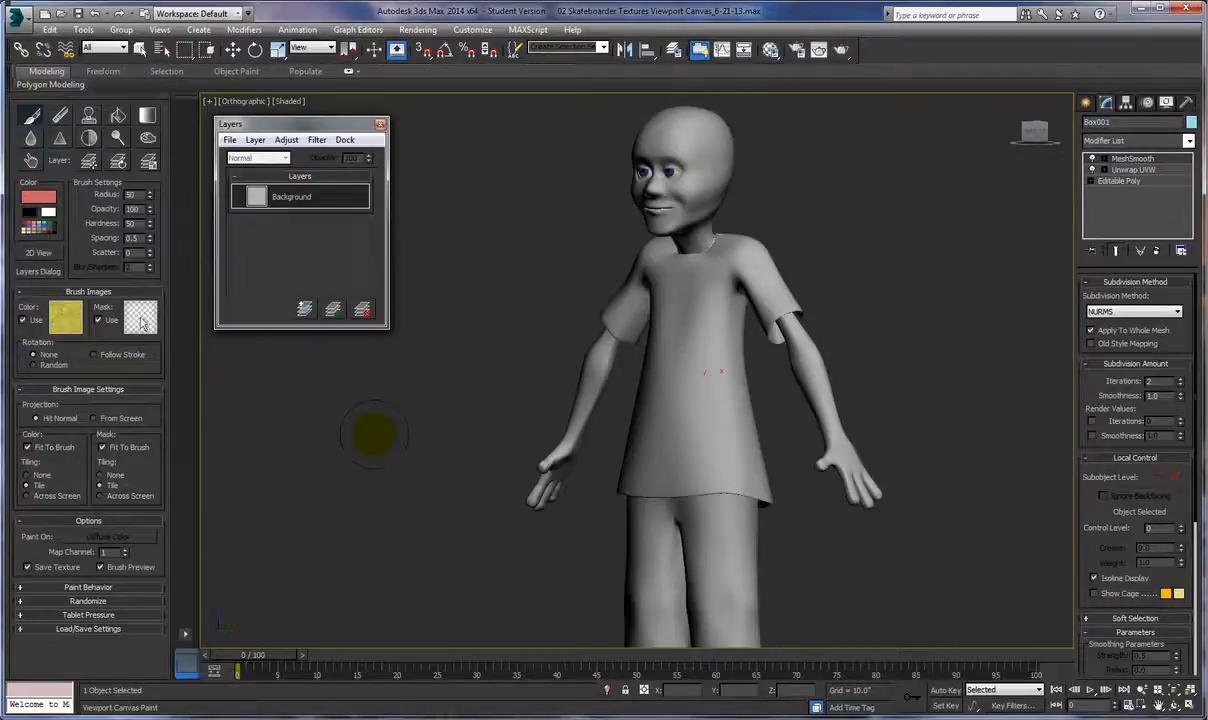
left_click_drag(548, 318, 605, 316)
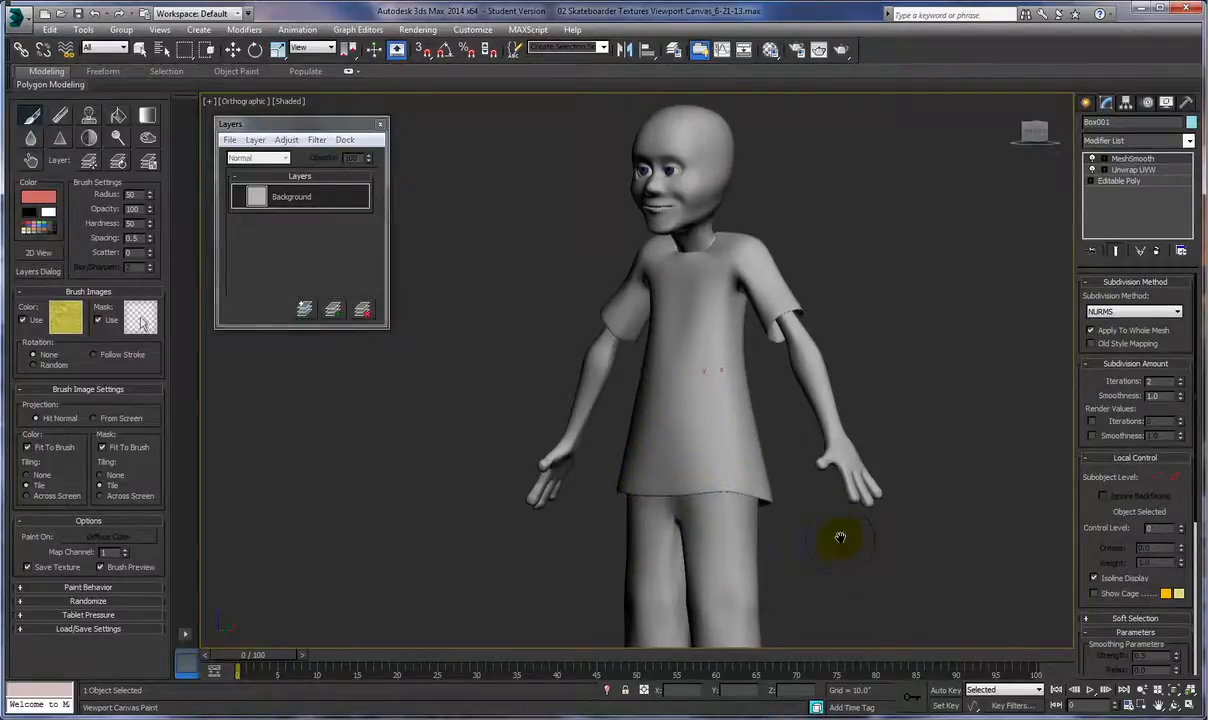
middle_click_drag(840, 540, 809, 305)
middle_click_drag(863, 458, 860, 549)
middle_click_drag(941, 437, 911, 531)
middle_click_drag(903, 428, 886, 494)
middle_click_drag(906, 394, 957, 386)
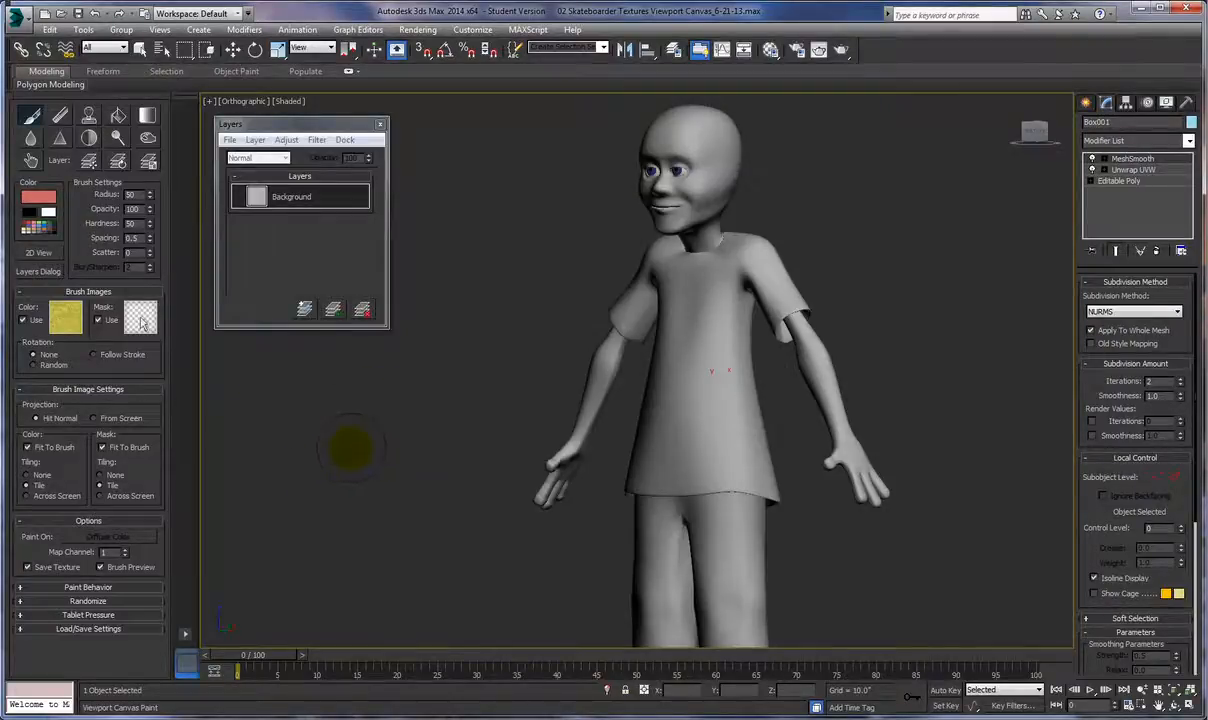
Add a new paint layer above the background and name it Skin.
left_click(334, 311)
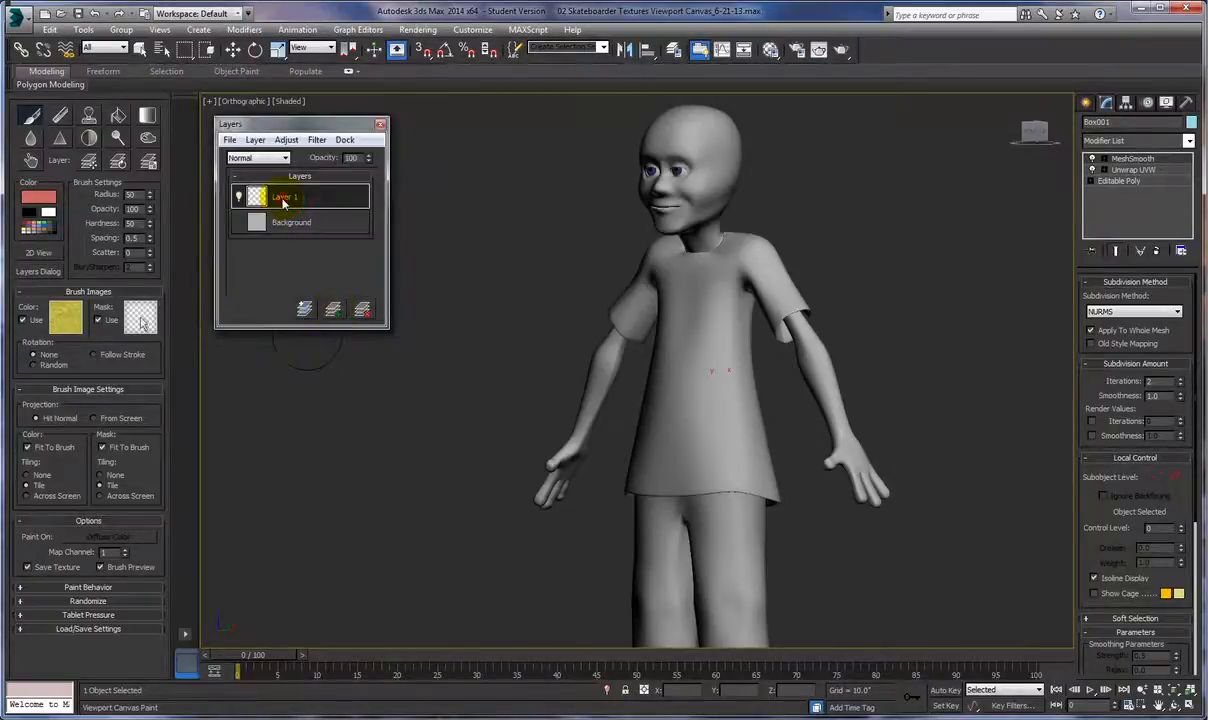
double_click(284, 199)
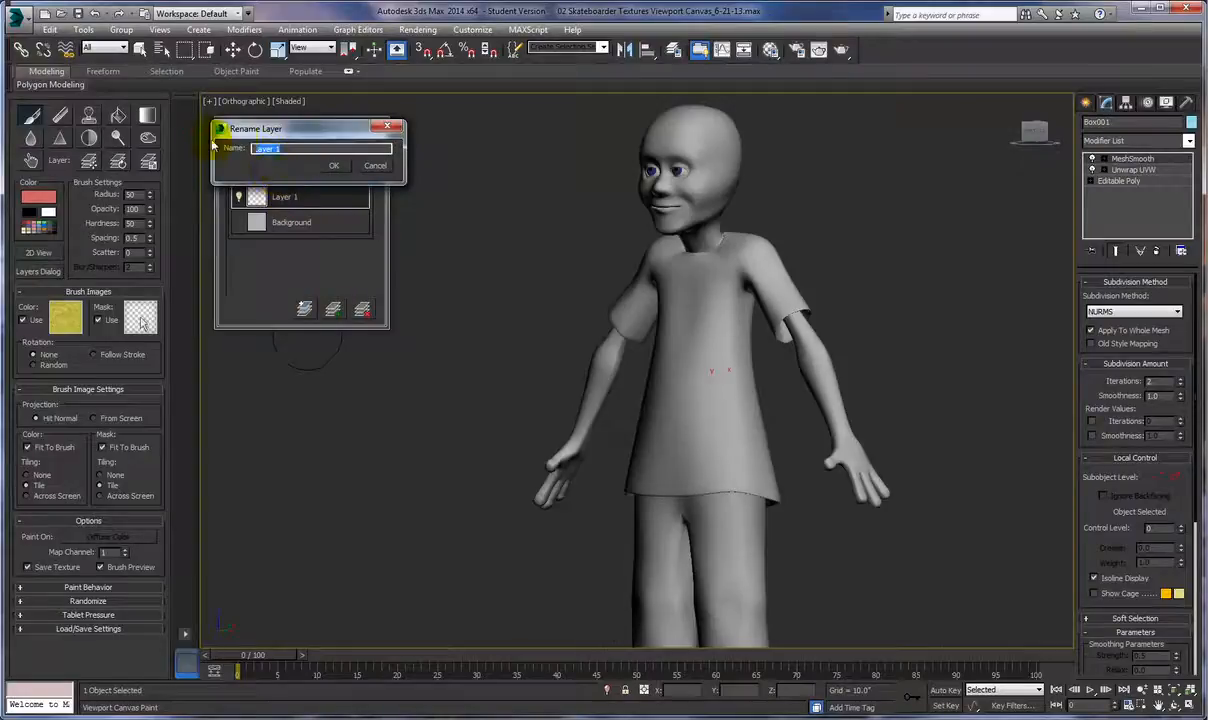
type("Skin")
left_click(336, 167)
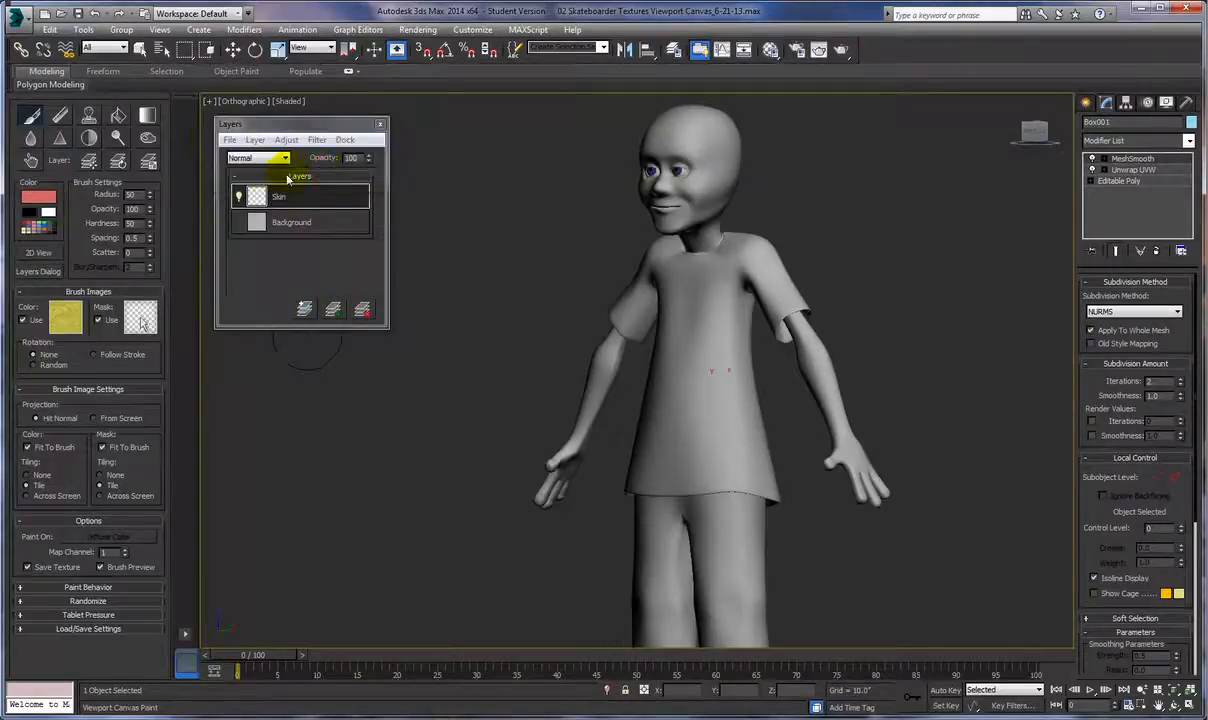
Add another paint layer above Skin and name it Shirt.
left_click(333, 312)
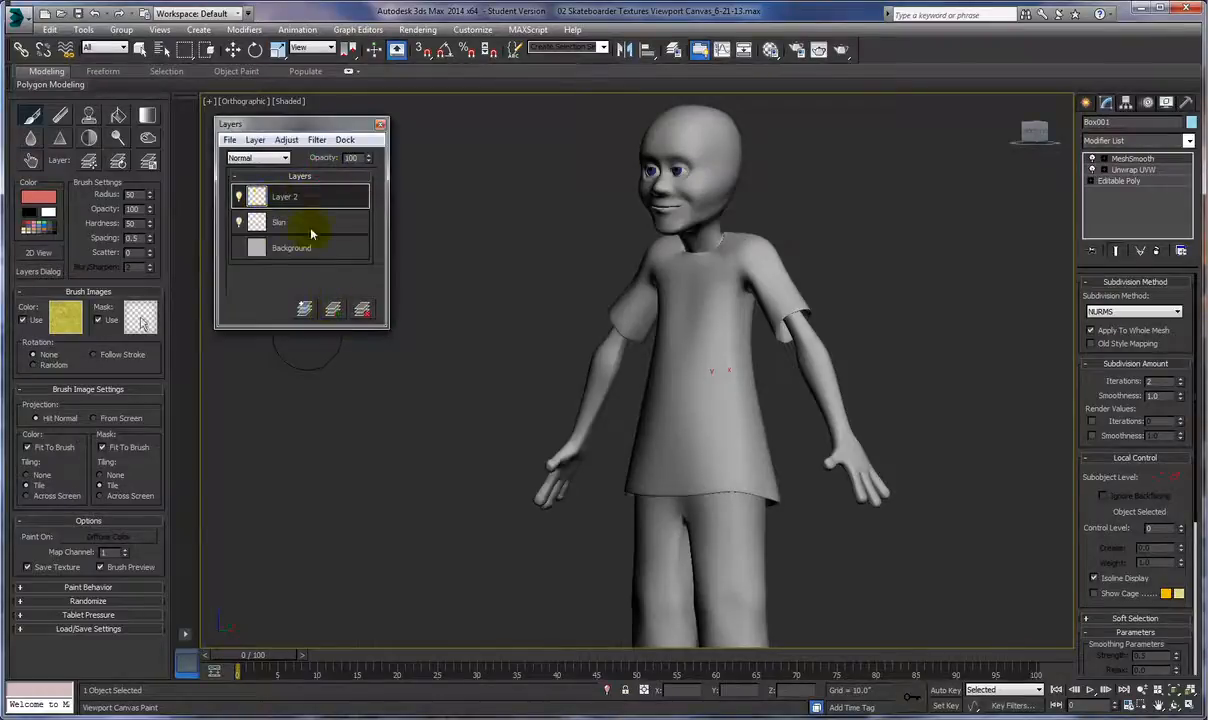
double_click(266, 192)
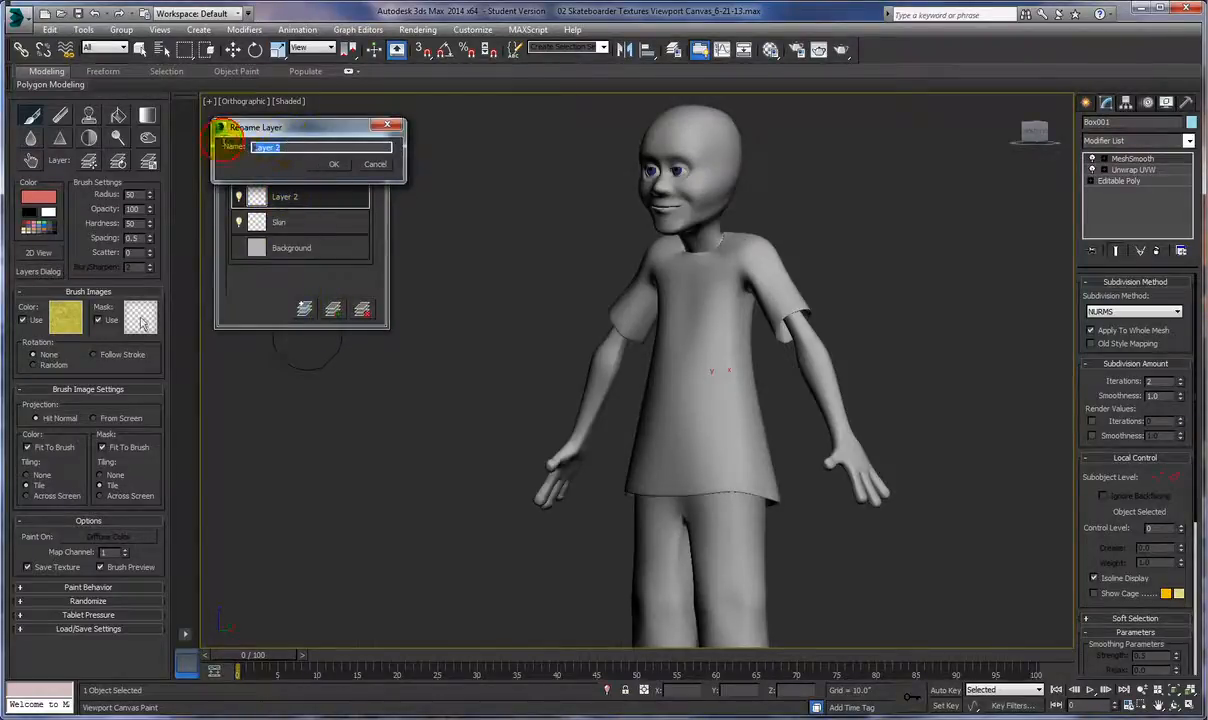
type("Shirt")
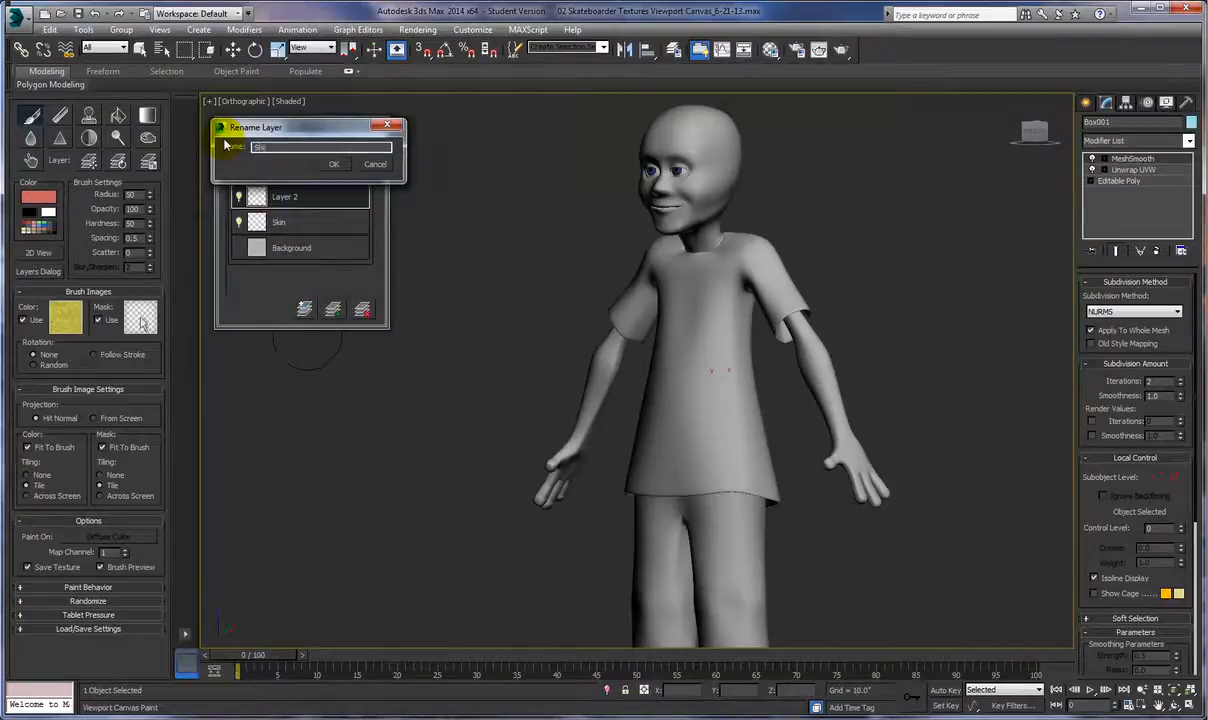
left_click(334, 164)
Add a paint layer above Shirt and name it Jeans.
left_click(334, 311)
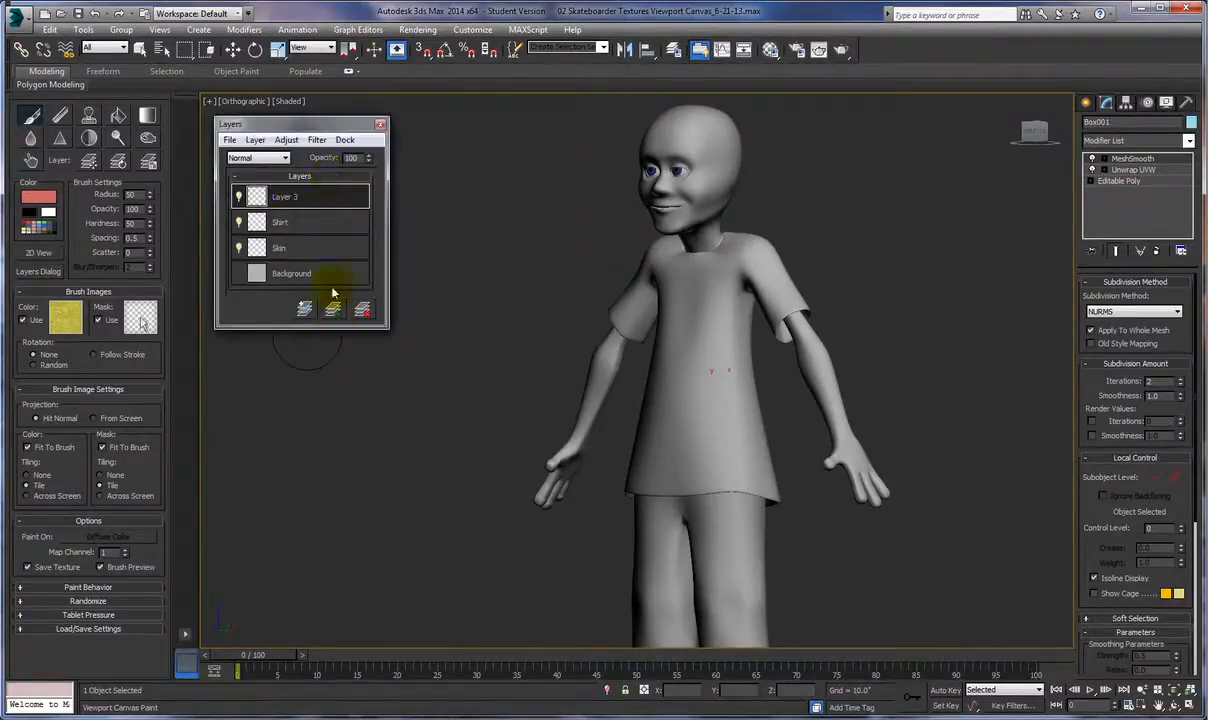
double_click(286, 198)
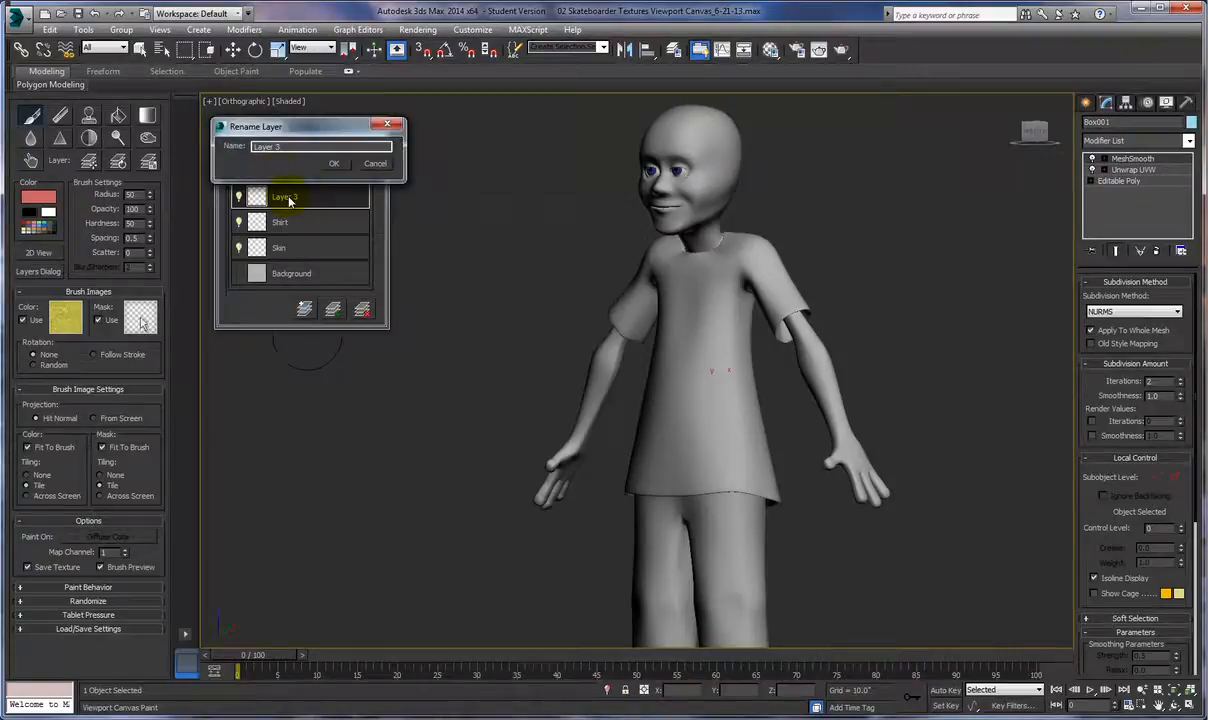
left_click_drag(316, 146, 215, 144)
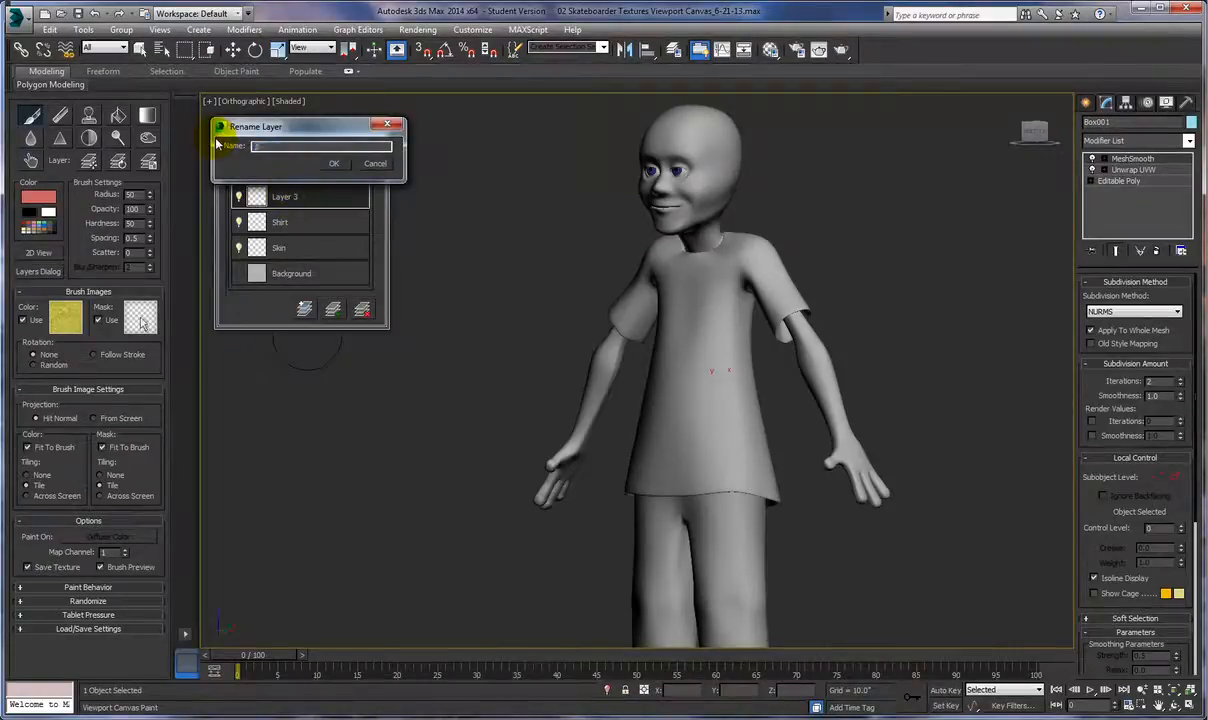
type("Jeans")
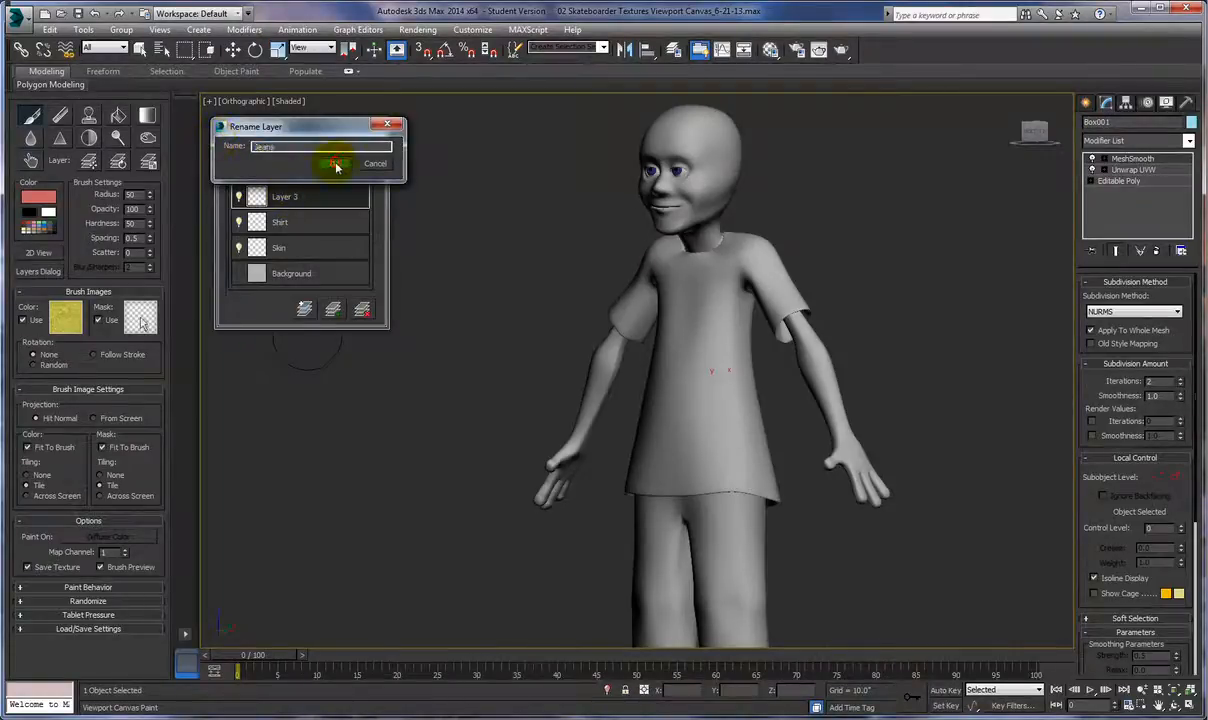
left_click(333, 163)
Add a paint layer above Jeans and name it Shoes.
left_click(334, 309)
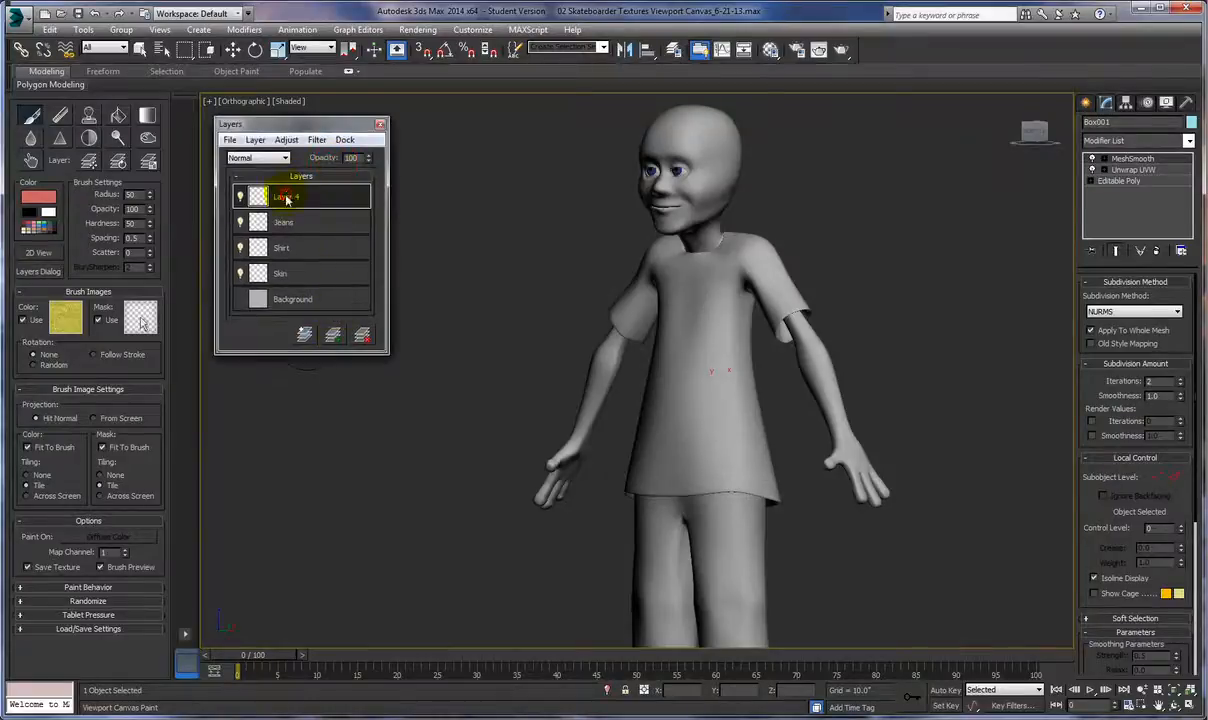
double_click(285, 196)
left_click_drag(293, 145, 226, 142)
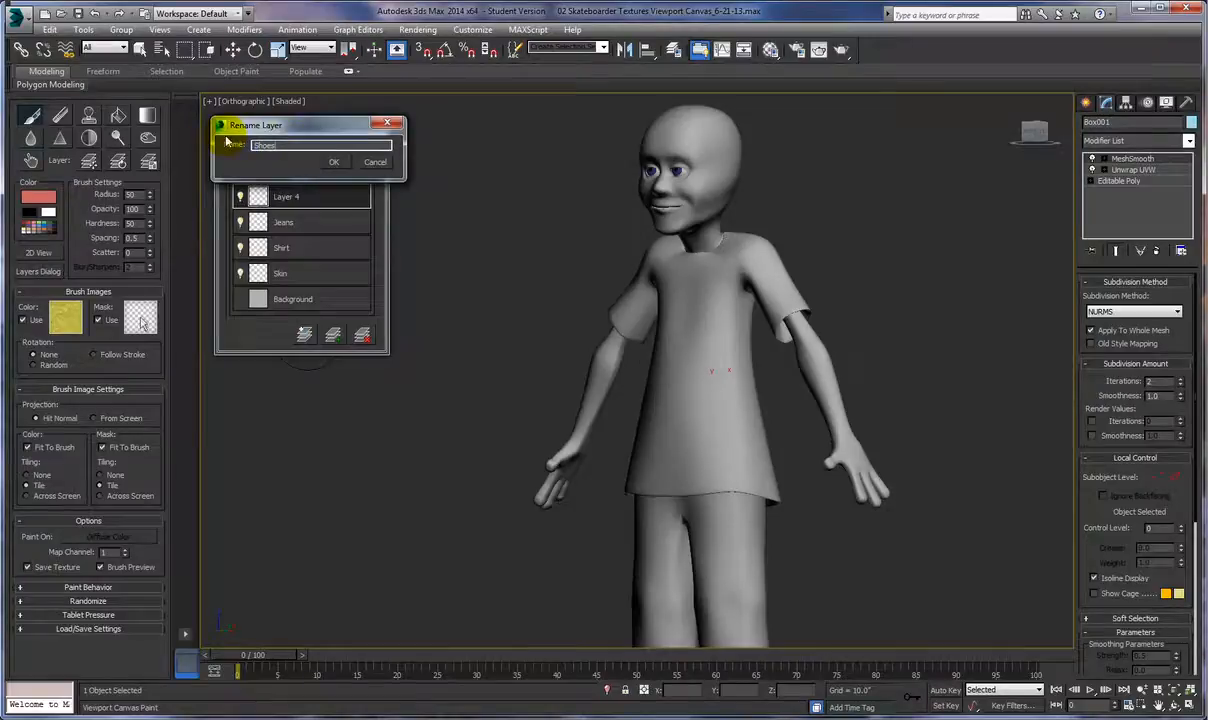
left_click(334, 163)
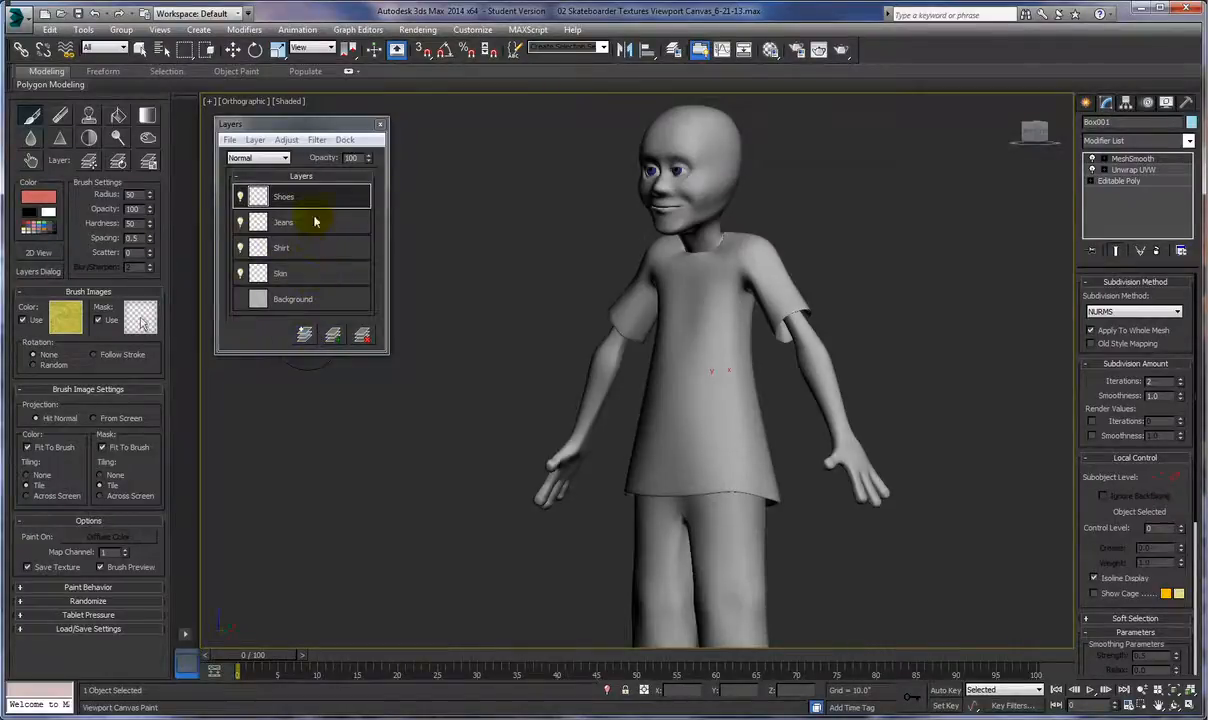
Set the brush's color image to the skin-tone color preset.
middle_click_drag(510, 530, 520, 464)
middle_click_drag(486, 243, 496, 300)
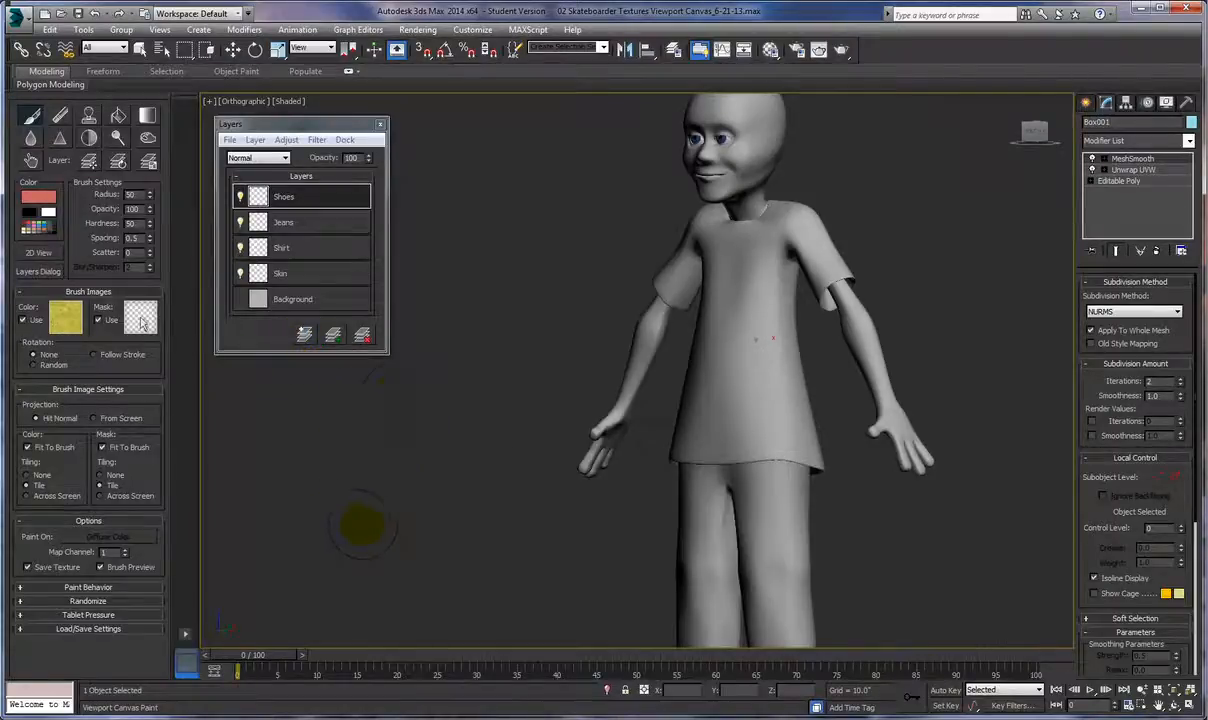
left_click(61, 318)
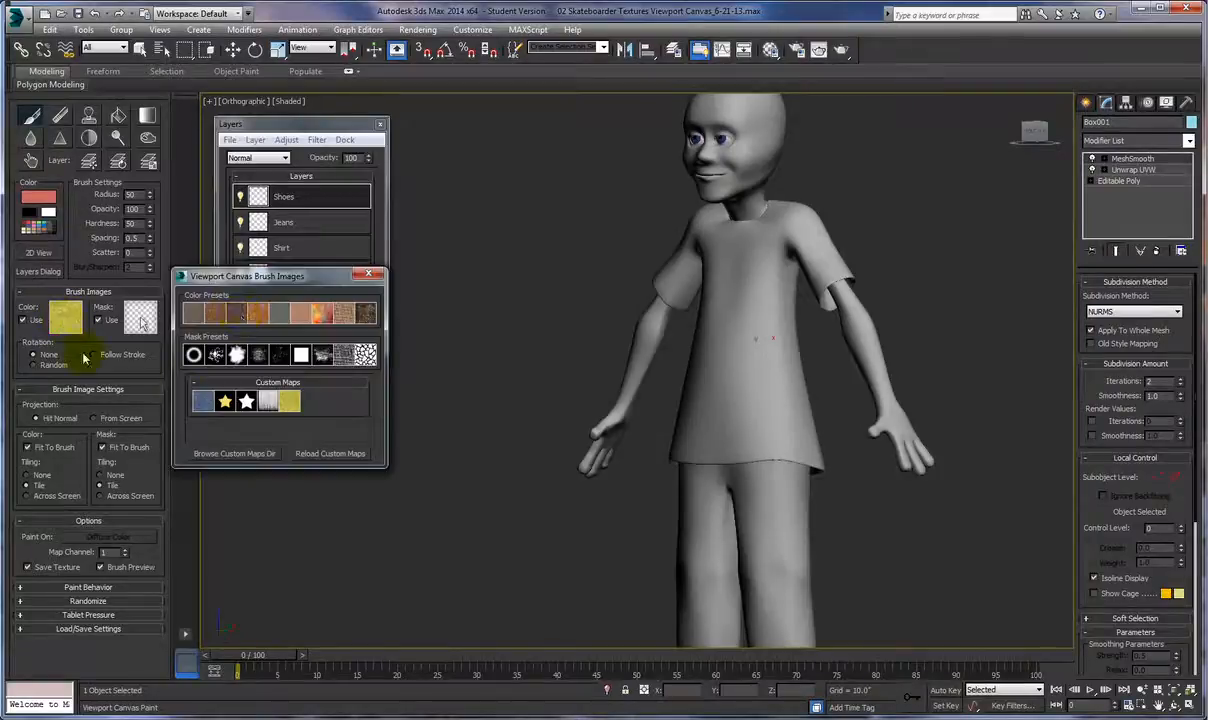
left_click(303, 316)
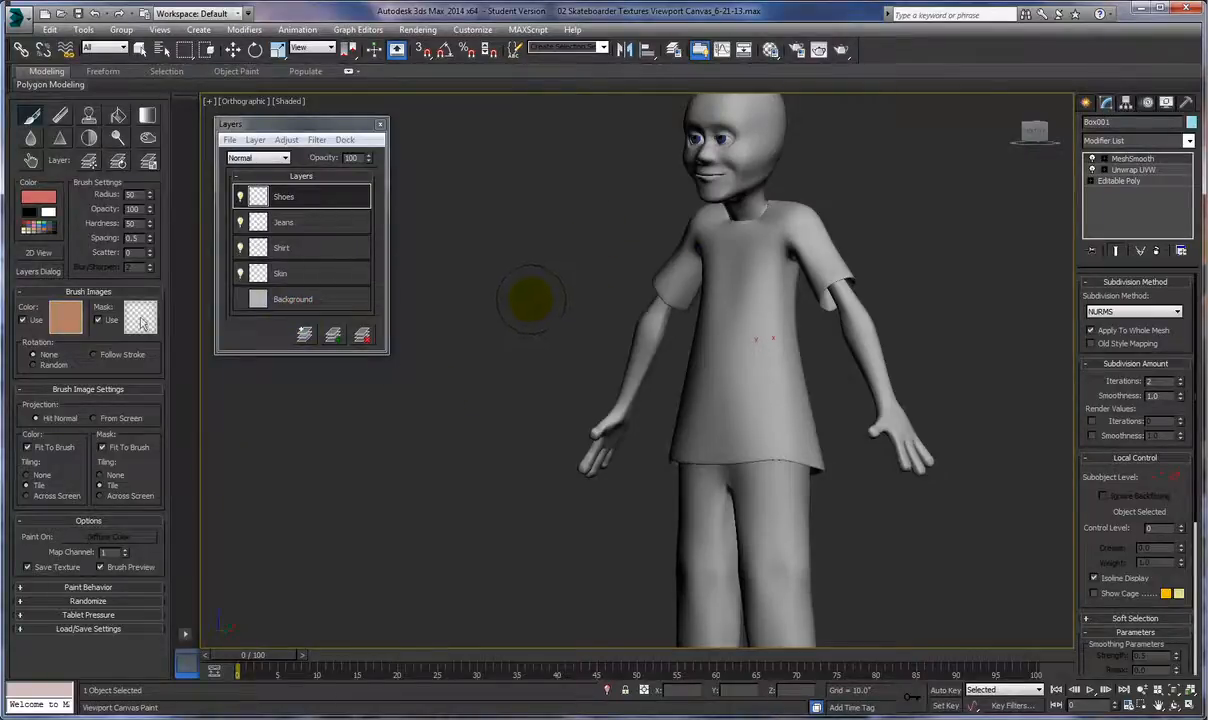
Make the Skin layer the active layer for painting the character's head.
scroll(530, 299, "up", 3)
middle_click_drag(612, 247, 489, 436)
mouse_move(538, 343)
middle_mouse_down()
mouse_move(531, 404)
mouse_move(626, 396)
mouse_move(597, 368)
middle_mouse_up()
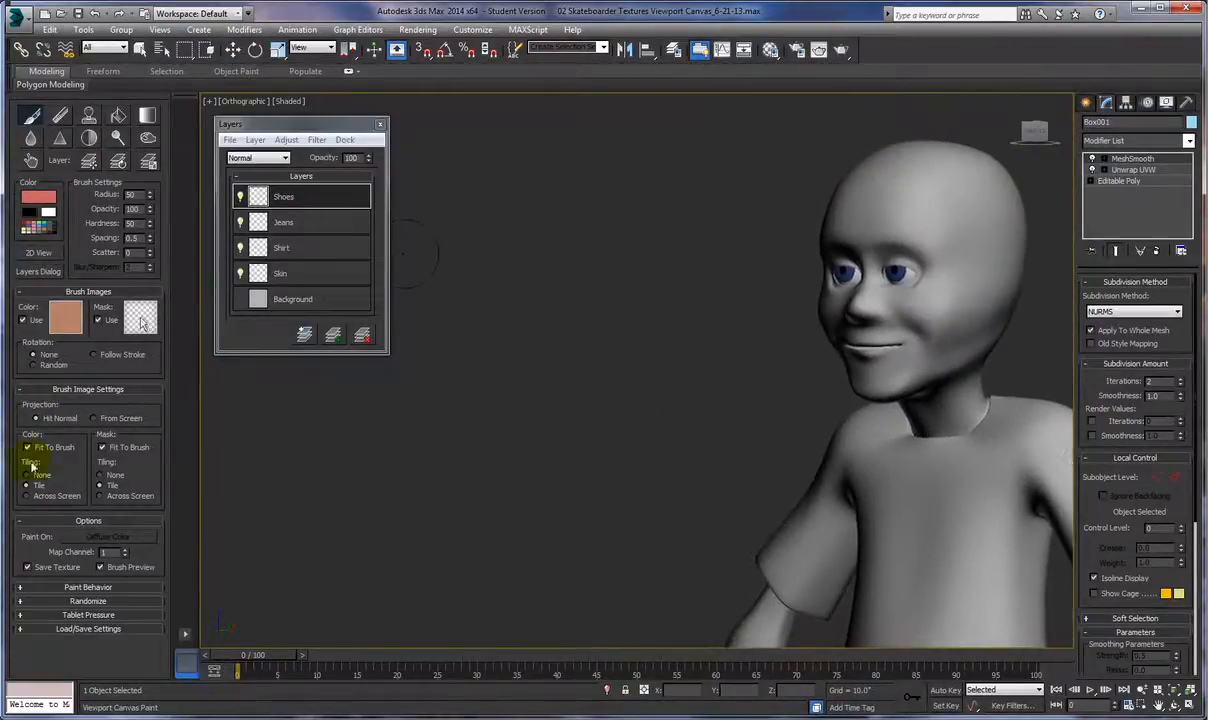
left_click(285, 274)
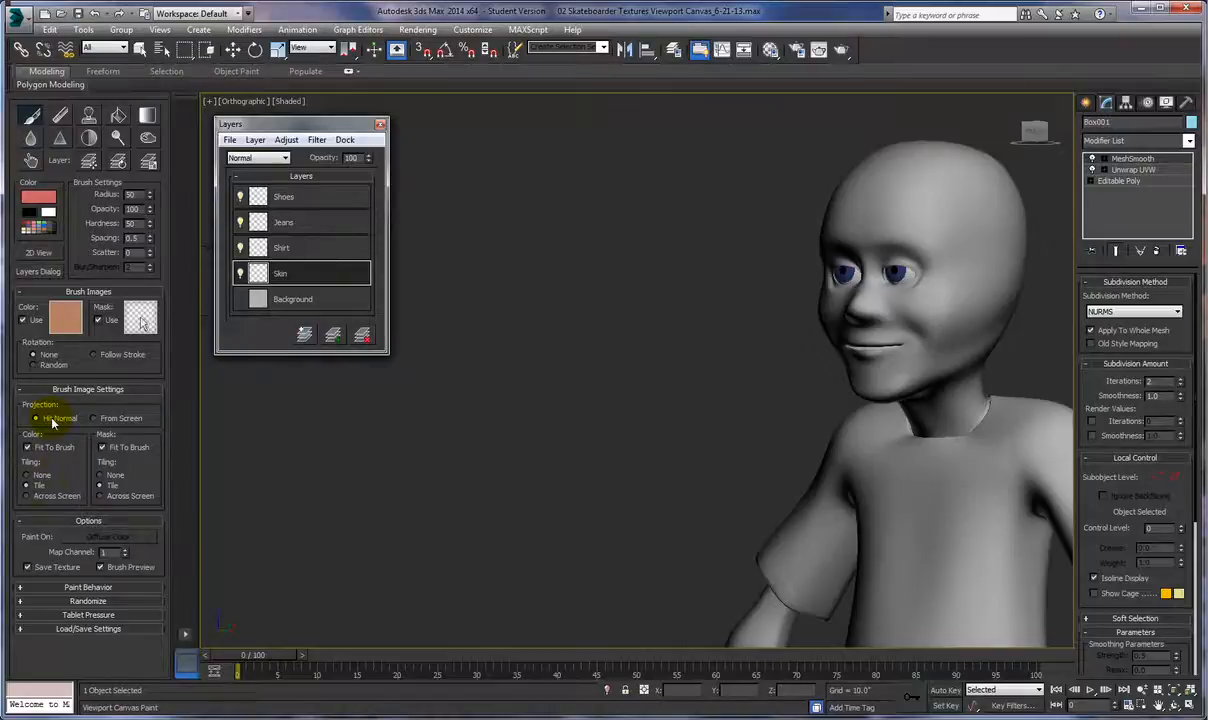
Open the 2D paint view and place its window so the character's head stays visible beside it.
left_click(33, 252)
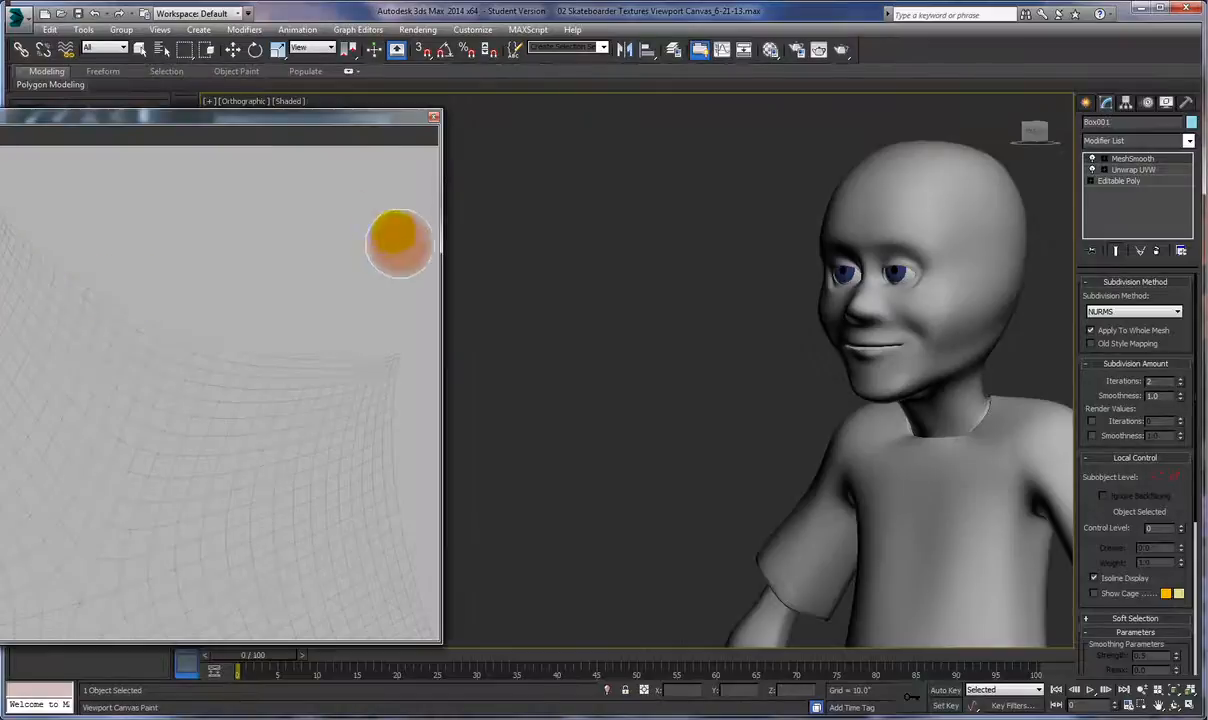
left_click_drag(325, 120, 585, 113)
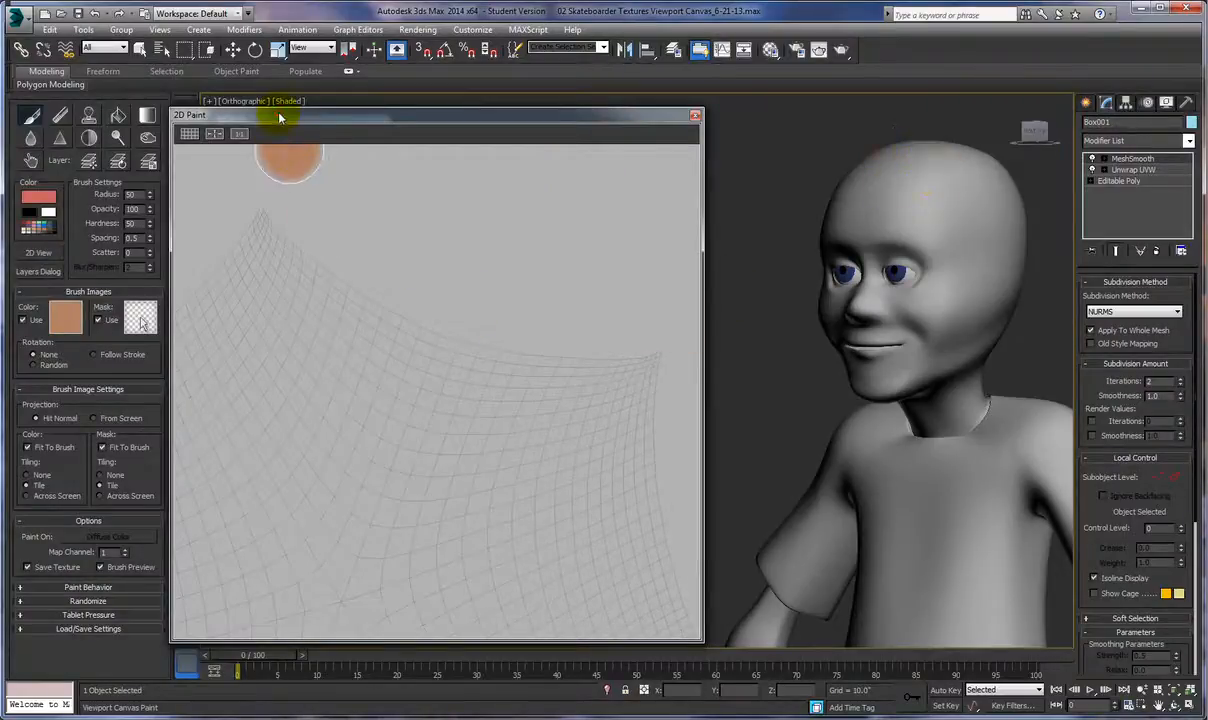
left_click_drag(280, 118, 278, 108)
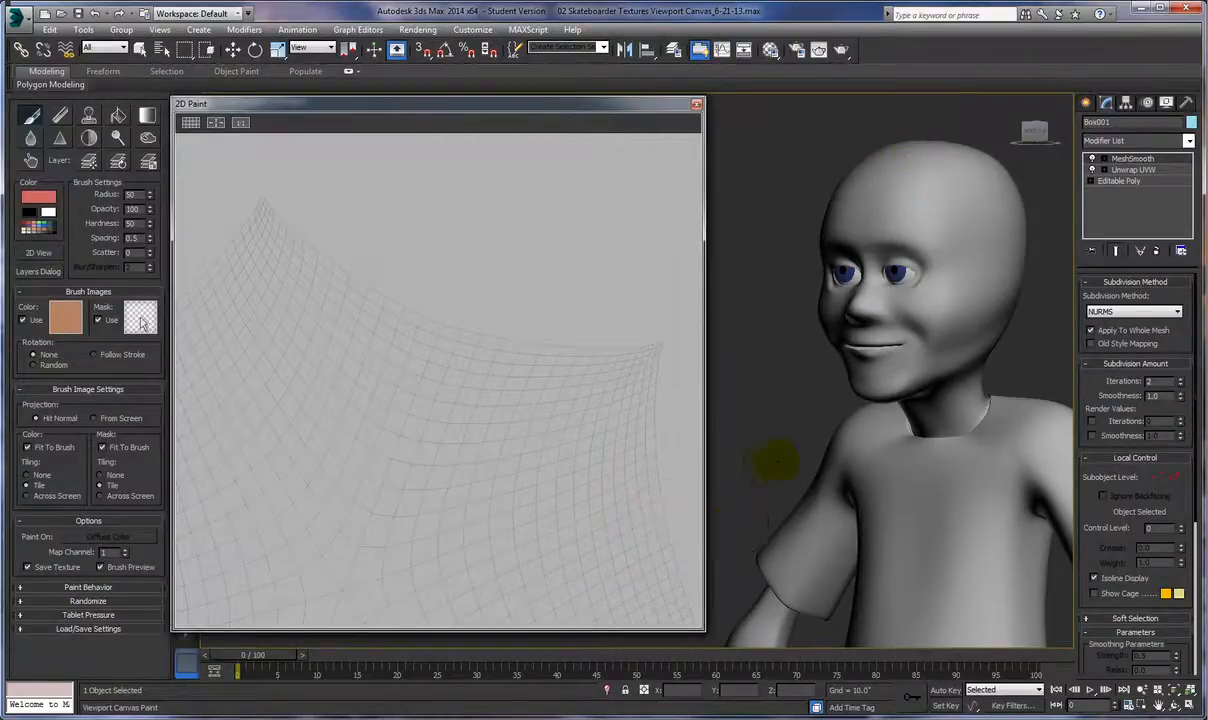
scroll(790, 437, "up", 2)
middle_click_drag(790, 437, 803, 412)
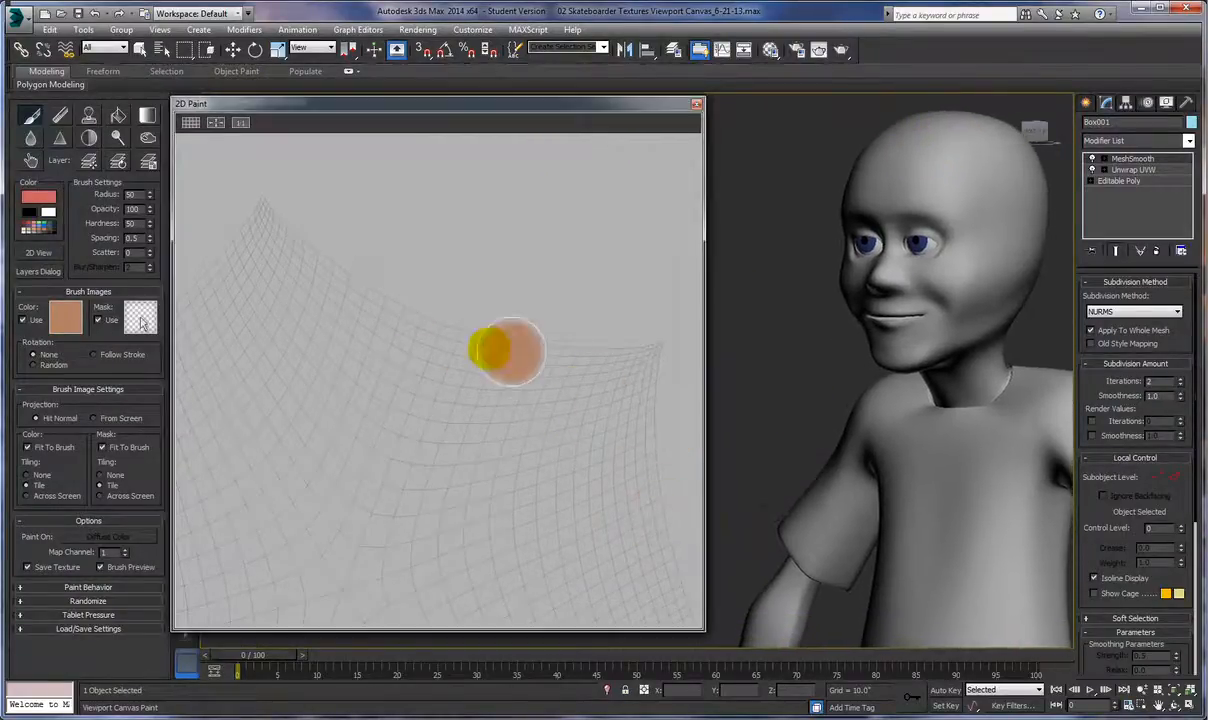
Paint the whole head and neck UV shell with the skin texture on the Skin layer in the 2D view.
scroll(567, 366, "down", 3)
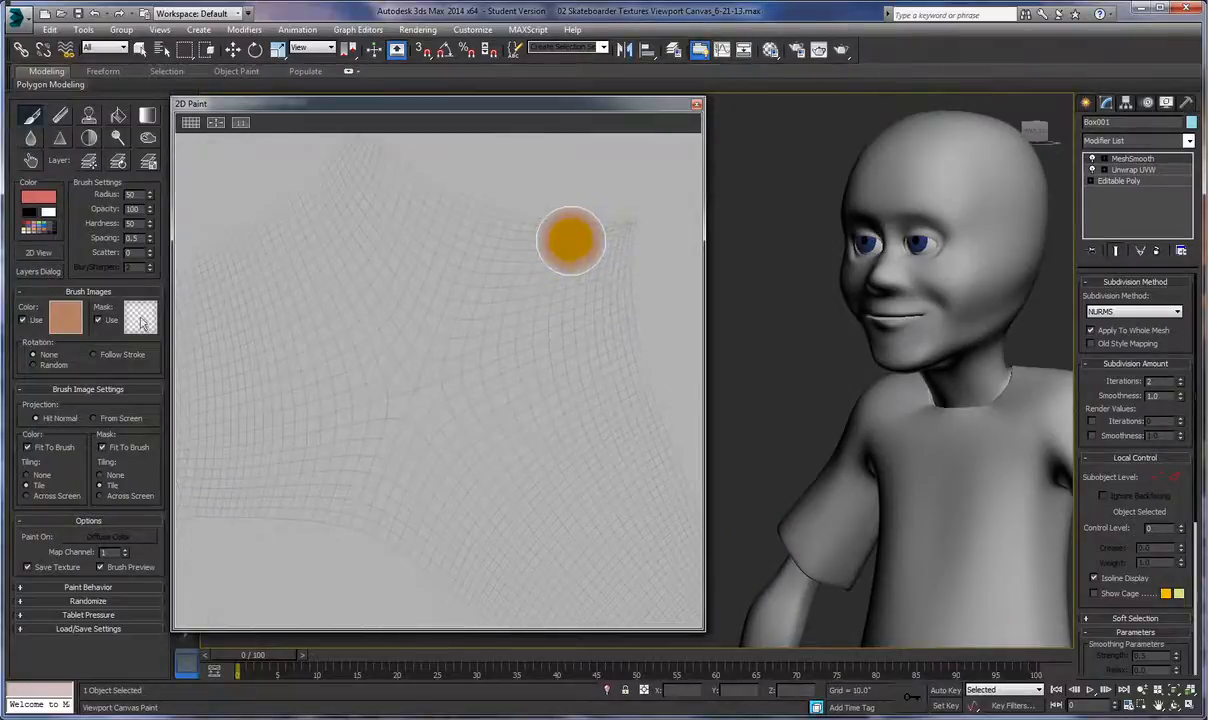
scroll(570, 240, "up", 5)
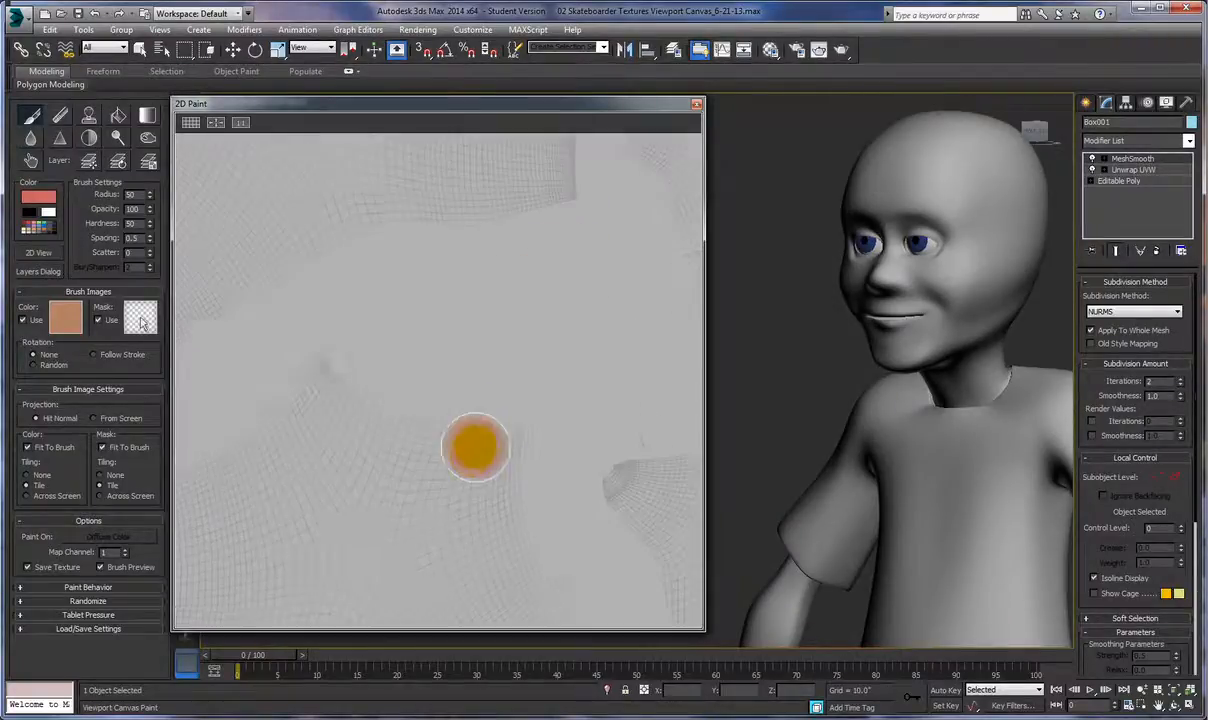
scroll(445, 440, "down", 4)
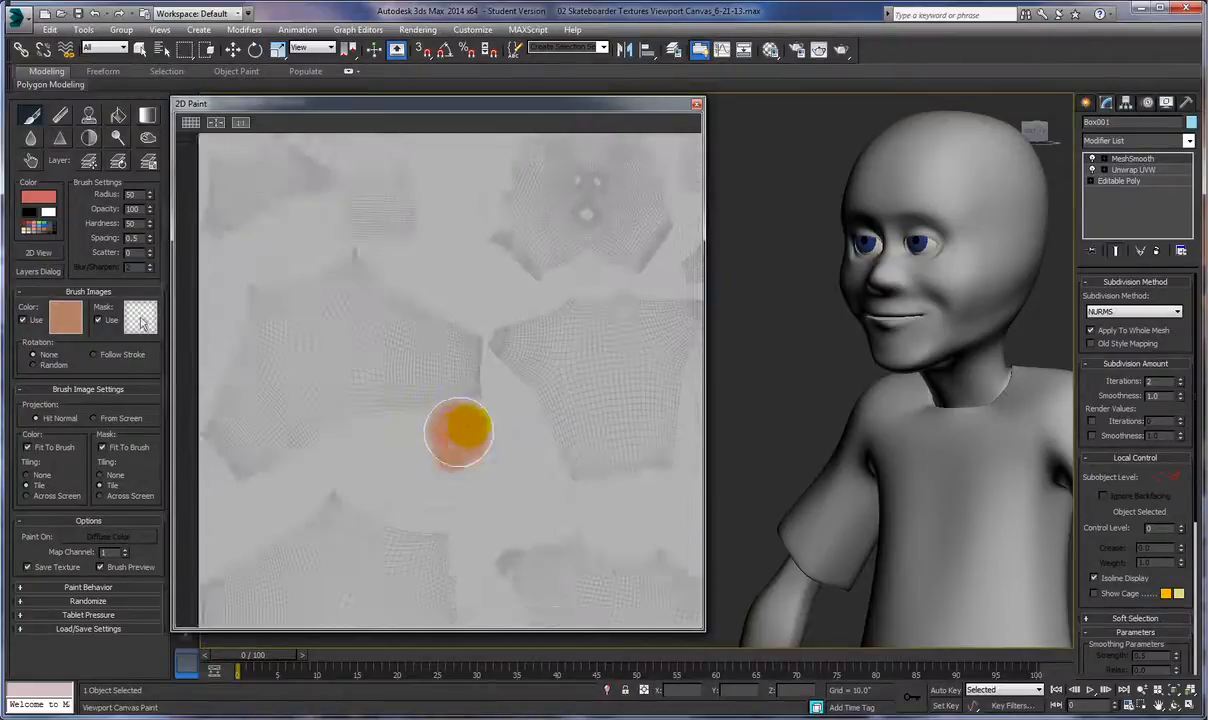
middle_click_drag(345, 458, 351, 531)
scroll(375, 523, "up", 4)
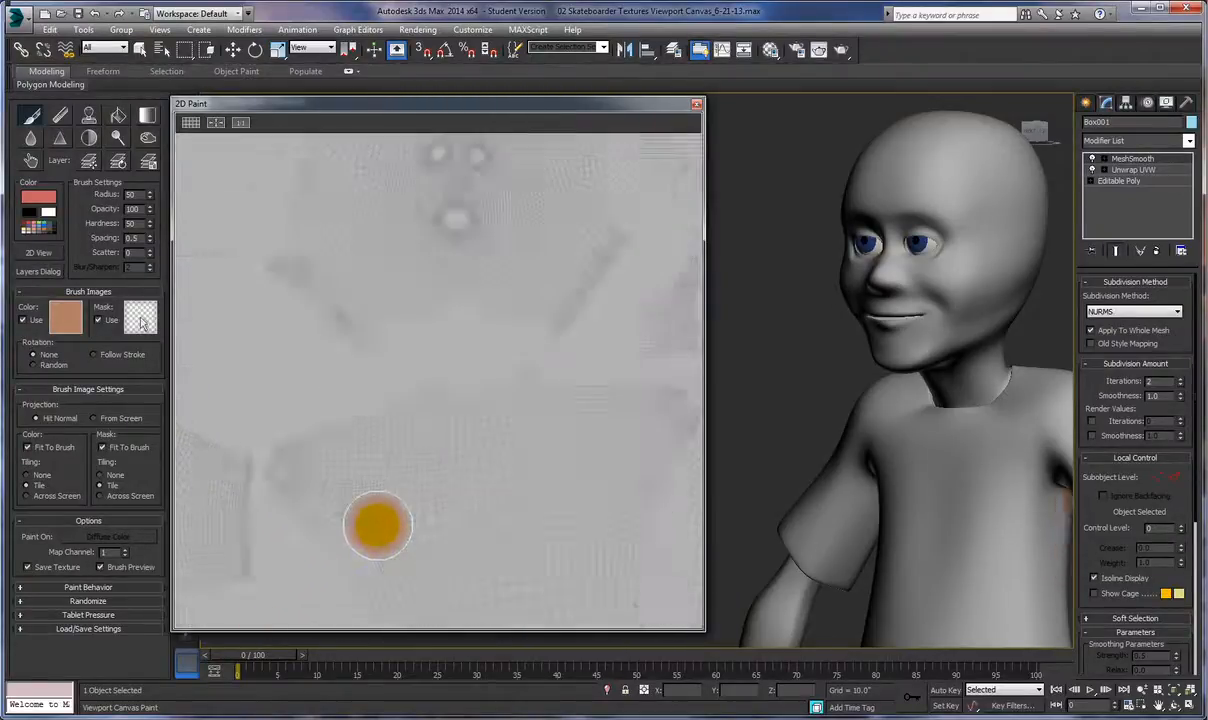
middle_click_drag(428, 434, 388, 563)
middle_click_drag(454, 461, 453, 545)
mouse_move(479, 494)
middle_mouse_down()
mouse_move(519, 533)
mouse_move(488, 528)
mouse_move(505, 558)
mouse_move(455, 579)
middle_mouse_up()
scroll(490, 530, "up", 2)
scroll(504, 550, "down", 1)
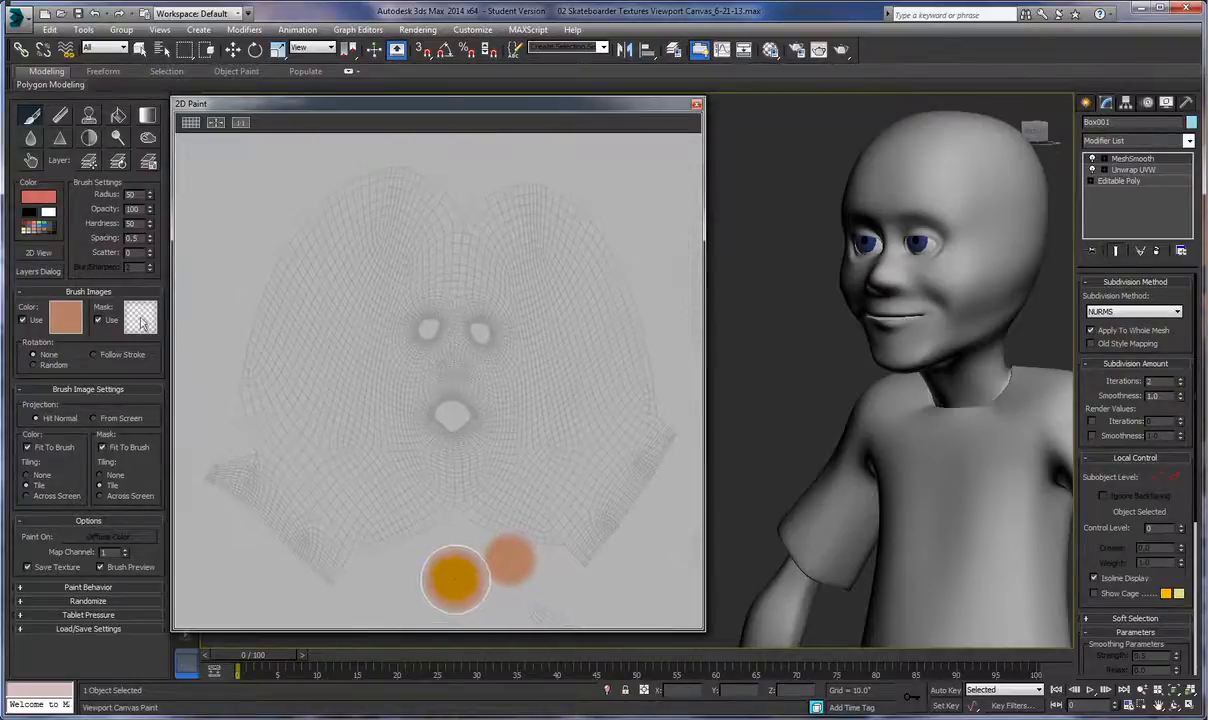
left_click(453, 232)
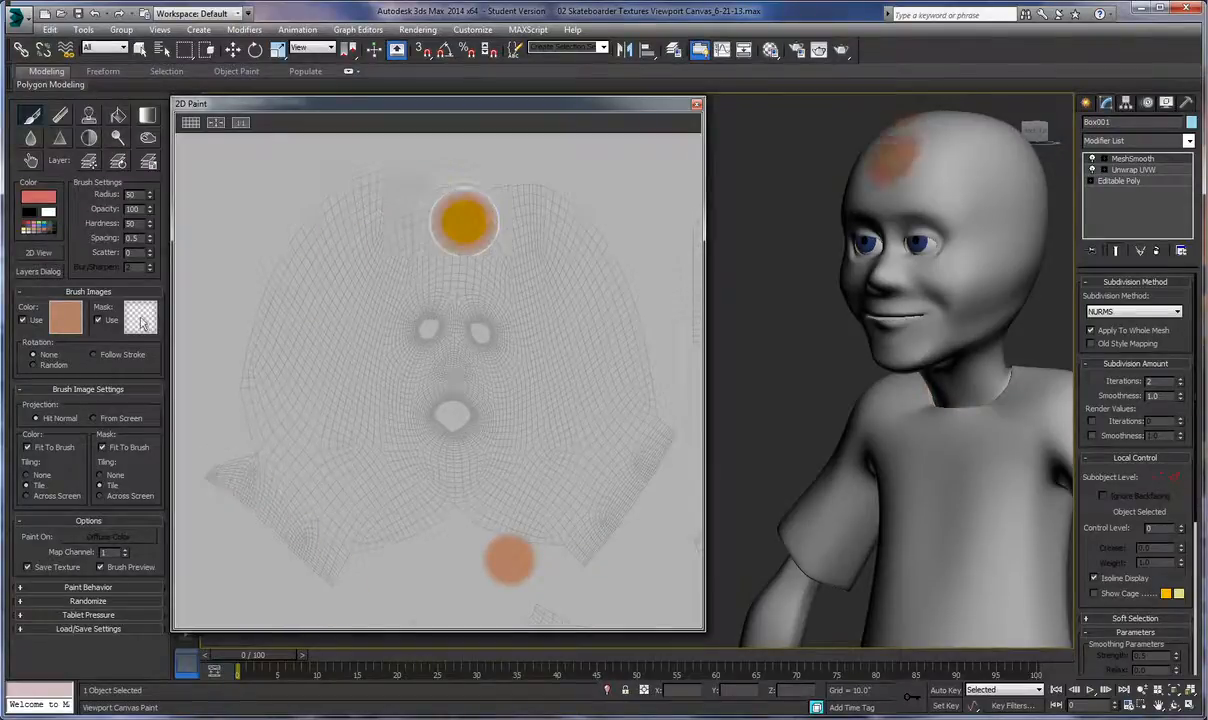
left_click_drag(371, 175, 615, 189)
mouse_move(267, 189)
left_mouse_down()
mouse_move(593, 224)
mouse_move(285, 222)
mouse_move(510, 237)
mouse_move(650, 267)
mouse_move(253, 270)
mouse_move(272, 302)
mouse_move(657, 308)
mouse_move(440, 338)
mouse_move(258, 334)
mouse_move(364, 375)
mouse_move(668, 353)
mouse_move(666, 448)
mouse_move(580, 572)
mouse_move(558, 553)
mouse_move(423, 524)
mouse_move(321, 585)
mouse_move(214, 466)
mouse_move(251, 433)
mouse_move(262, 390)
mouse_move(480, 418)
mouse_move(654, 400)
mouse_move(582, 527)
left_mouse_up()
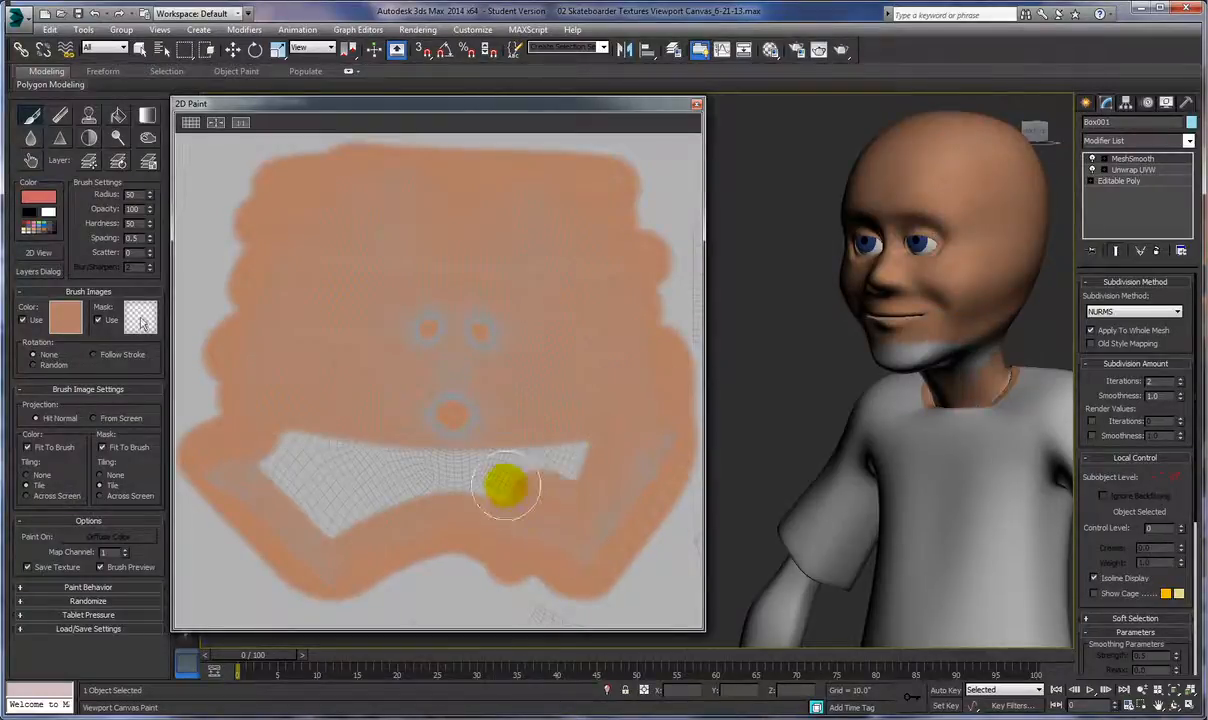
mouse_move(470, 481)
left_mouse_down()
mouse_move(345, 504)
mouse_move(305, 539)
mouse_move(310, 494)
left_mouse_up()
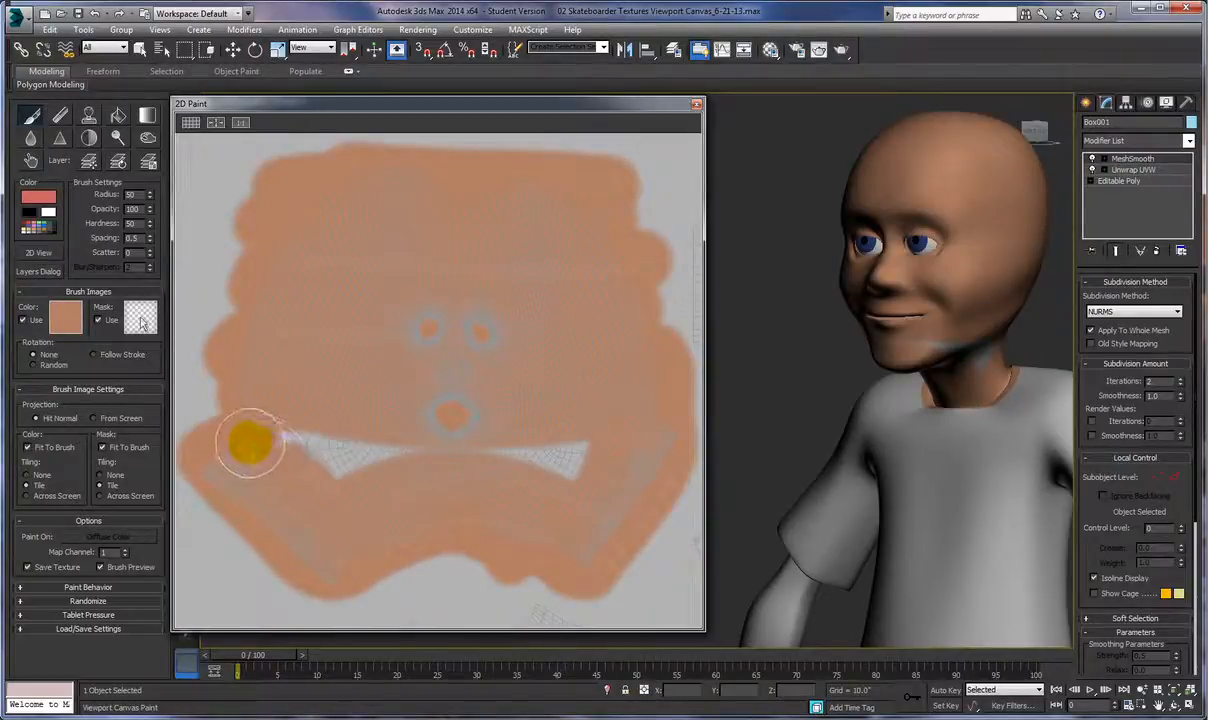
mouse_move(251, 444)
left_mouse_down()
mouse_move(369, 466)
mouse_move(572, 465)
left_mouse_up()
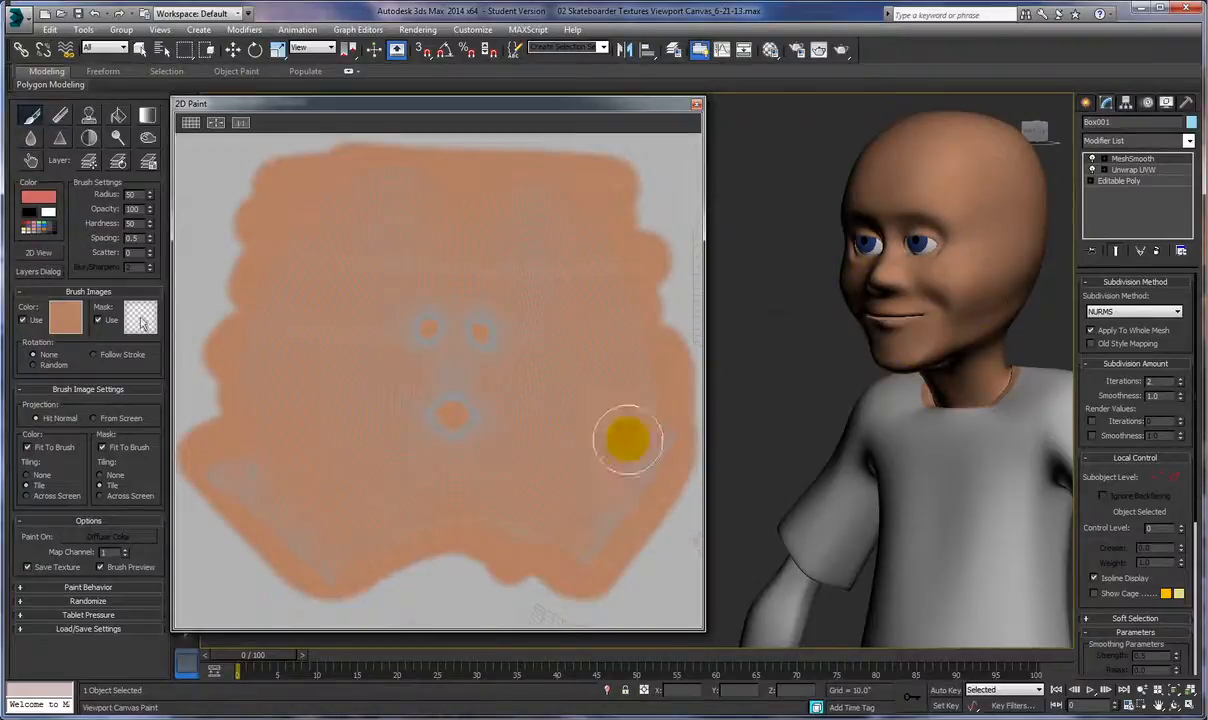
Paint the star-shaped hand shell in the upper right corner of the UV layout with the skin texture.
scroll(627, 437, "down", 3)
mouse_move(626, 434)
middle_mouse_down()
mouse_move(515, 321)
mouse_move(344, 198)
middle_mouse_up()
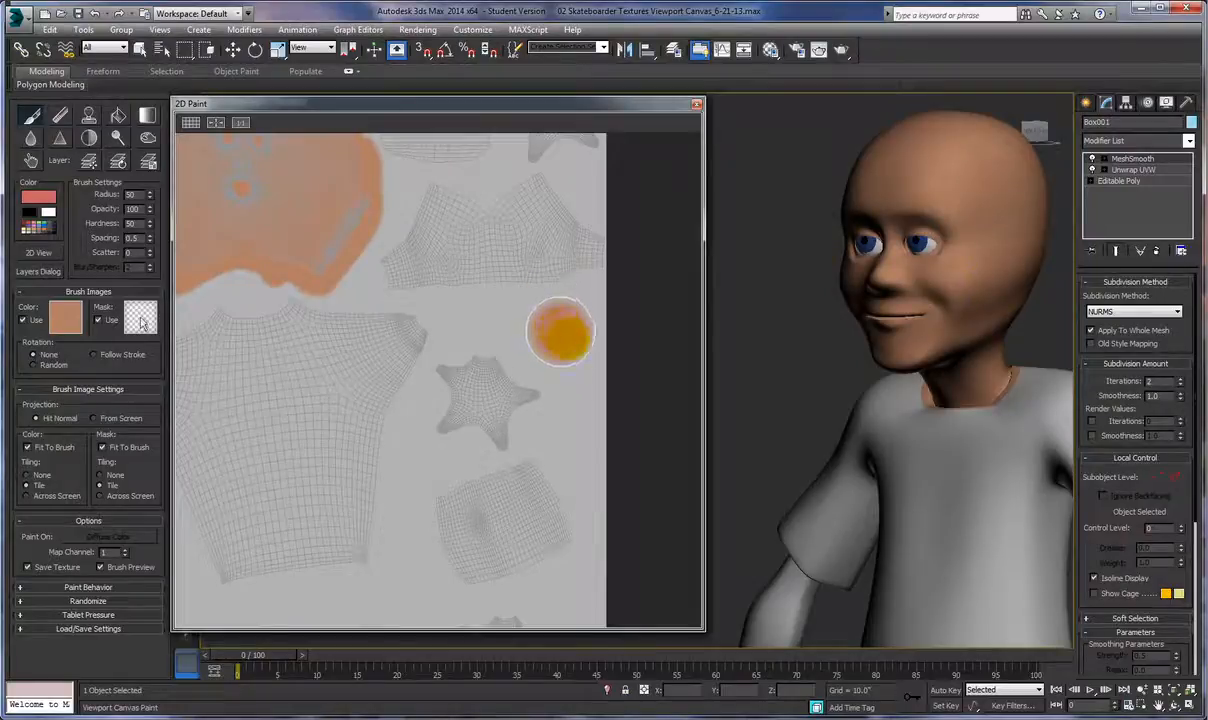
mouse_move(556, 334)
middle_mouse_down()
mouse_move(552, 434)
mouse_move(537, 353)
mouse_move(540, 334)
mouse_move(553, 364)
mouse_move(534, 512)
mouse_move(537, 477)
middle_mouse_up()
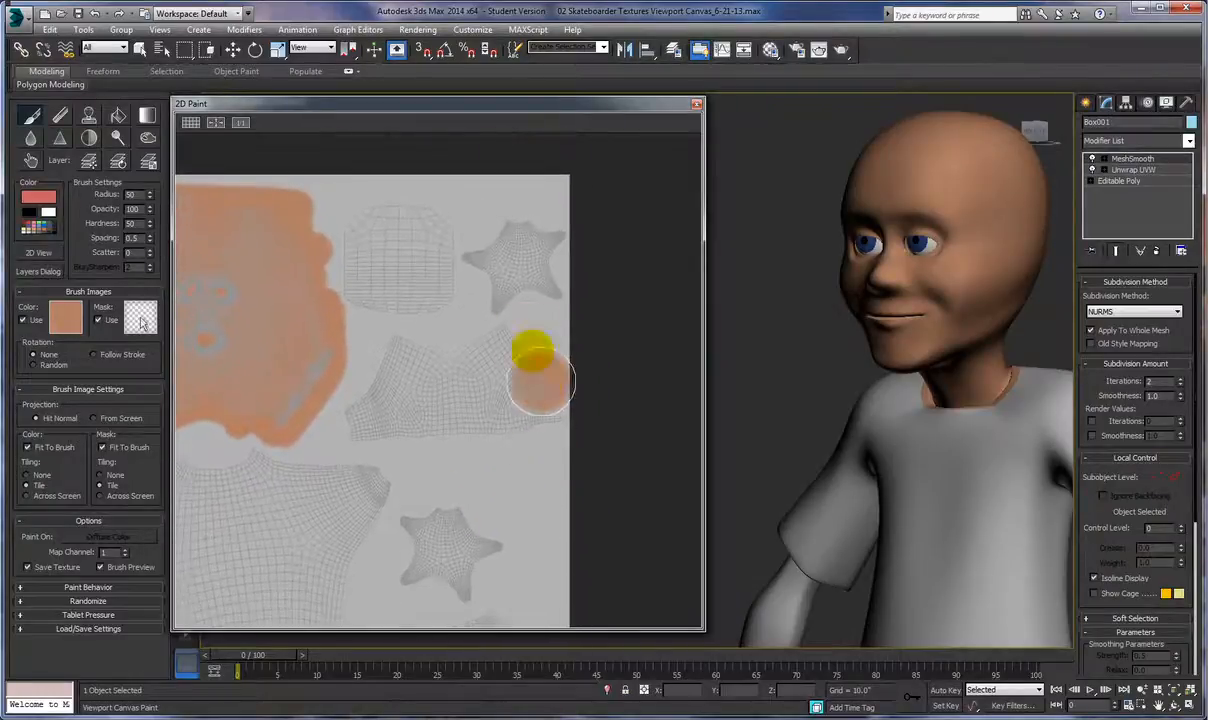
middle_click_drag(793, 343, 639, 275)
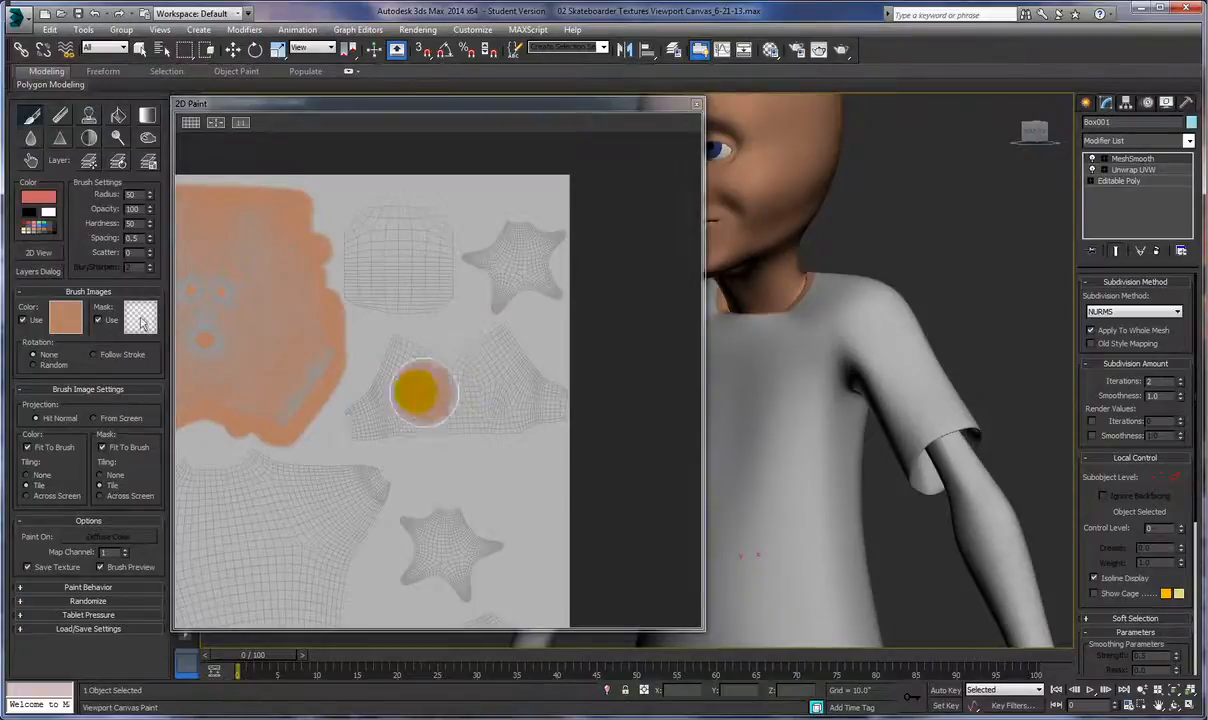
mouse_move(513, 265)
left_mouse_down()
mouse_move(512, 305)
mouse_move(493, 194)
mouse_move(507, 334)
mouse_move(549, 238)
left_mouse_up()
mouse_move(545, 226)
middle_mouse_down()
mouse_move(499, 221)
mouse_move(526, 186)
mouse_move(534, 213)
mouse_move(528, 189)
middle_mouse_up()
left_click(539, 233)
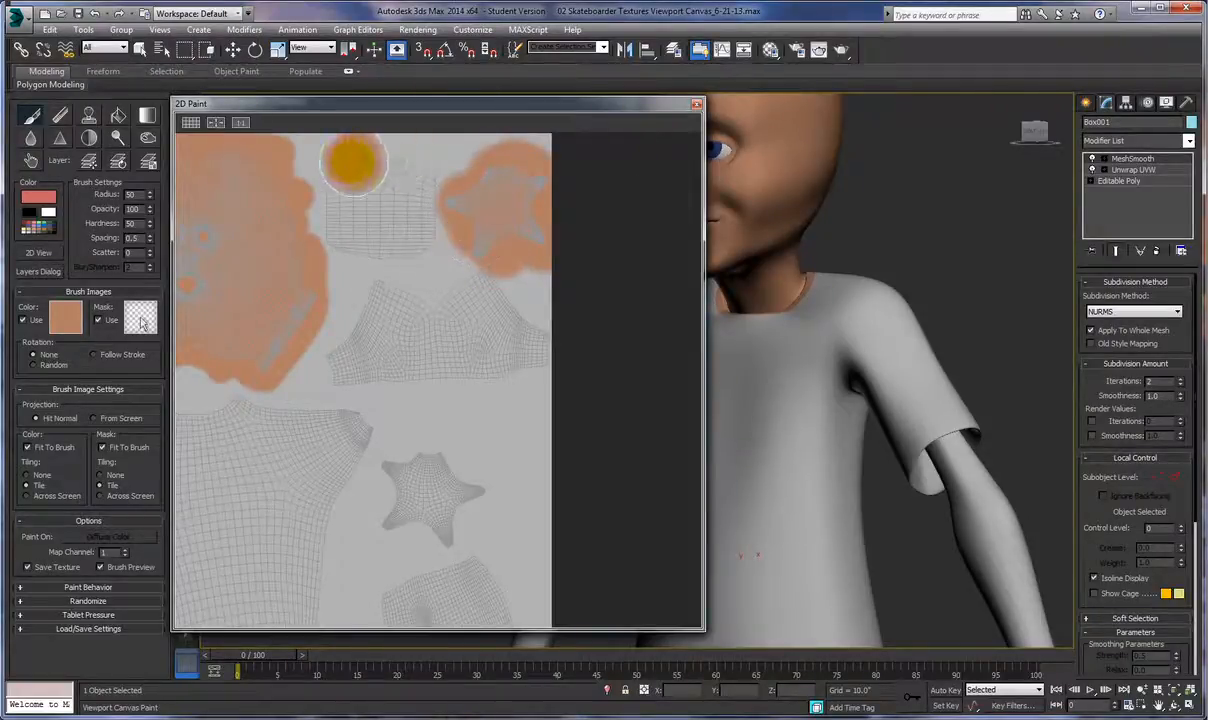
Paint the star-shaped hand shell and the arm shell below it, halfway down the UV layout's right edge, with the skin texture.
middle_click_drag(906, 241, 1071, 218)
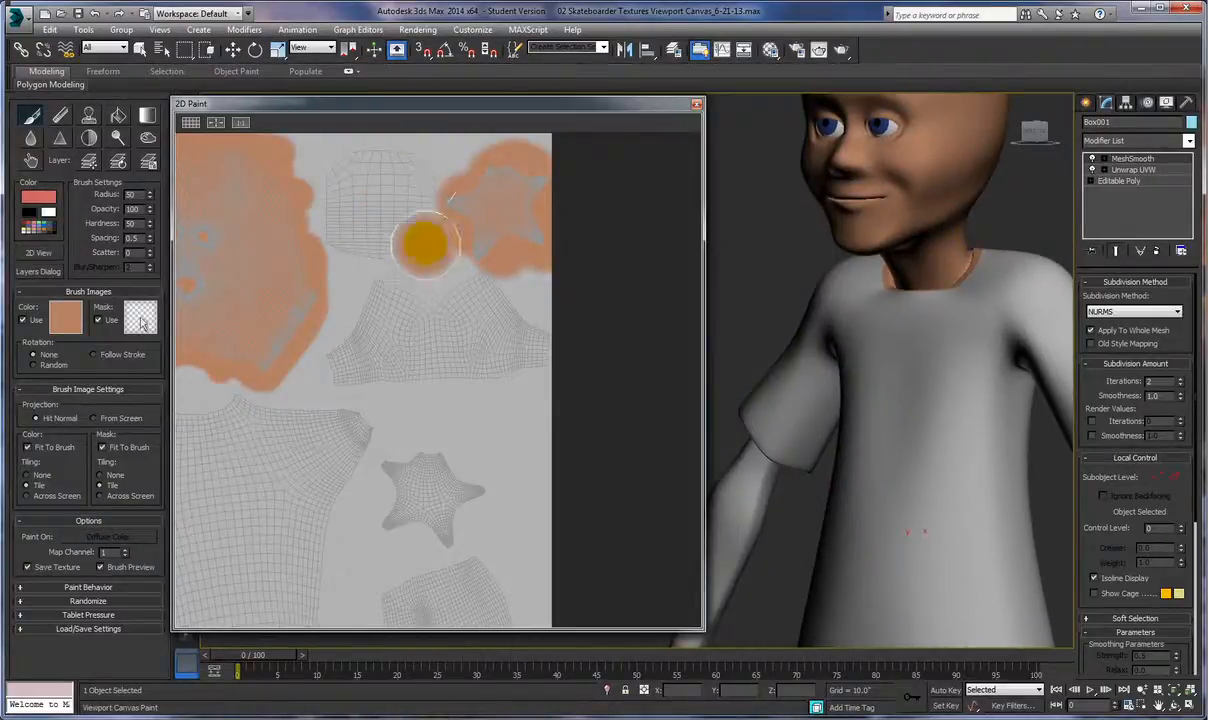
mouse_move(405, 166)
middle_mouse_down()
mouse_move(210, 167)
mouse_move(331, 170)
middle_mouse_up()
mouse_move(990, 324)
middle_mouse_down()
mouse_move(688, 216)
mouse_move(723, 216)
middle_mouse_up()
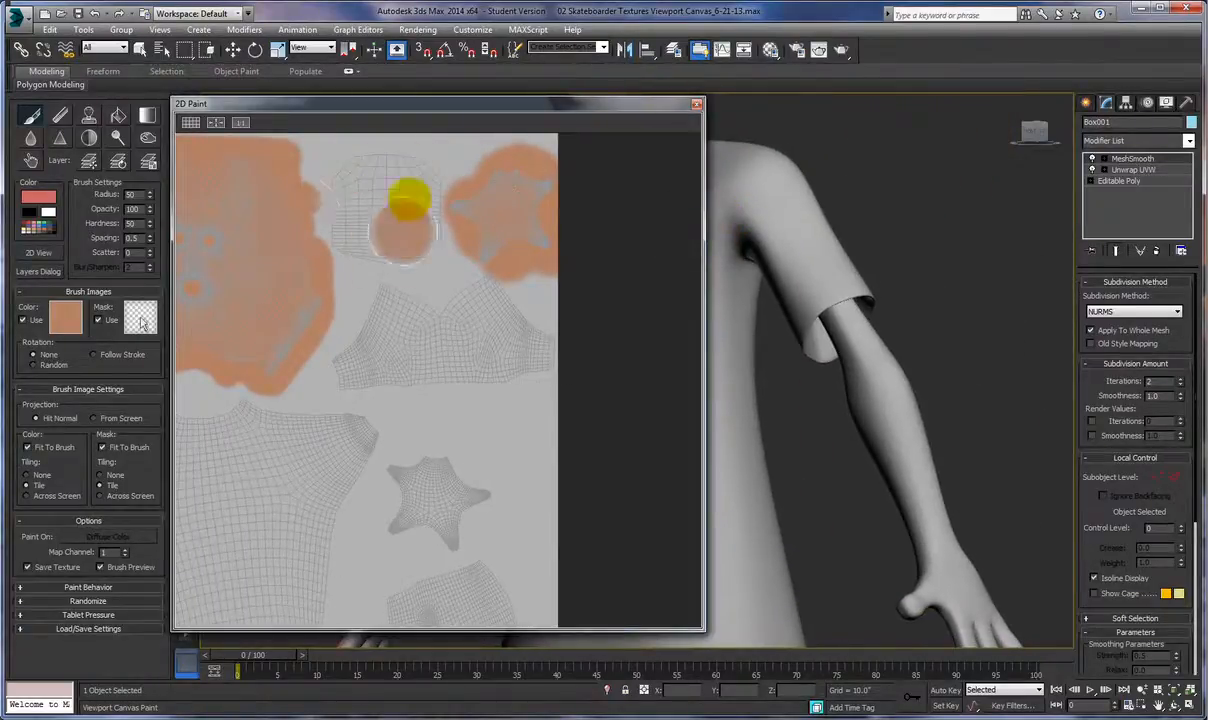
middle_click_drag(536, 461, 530, 334)
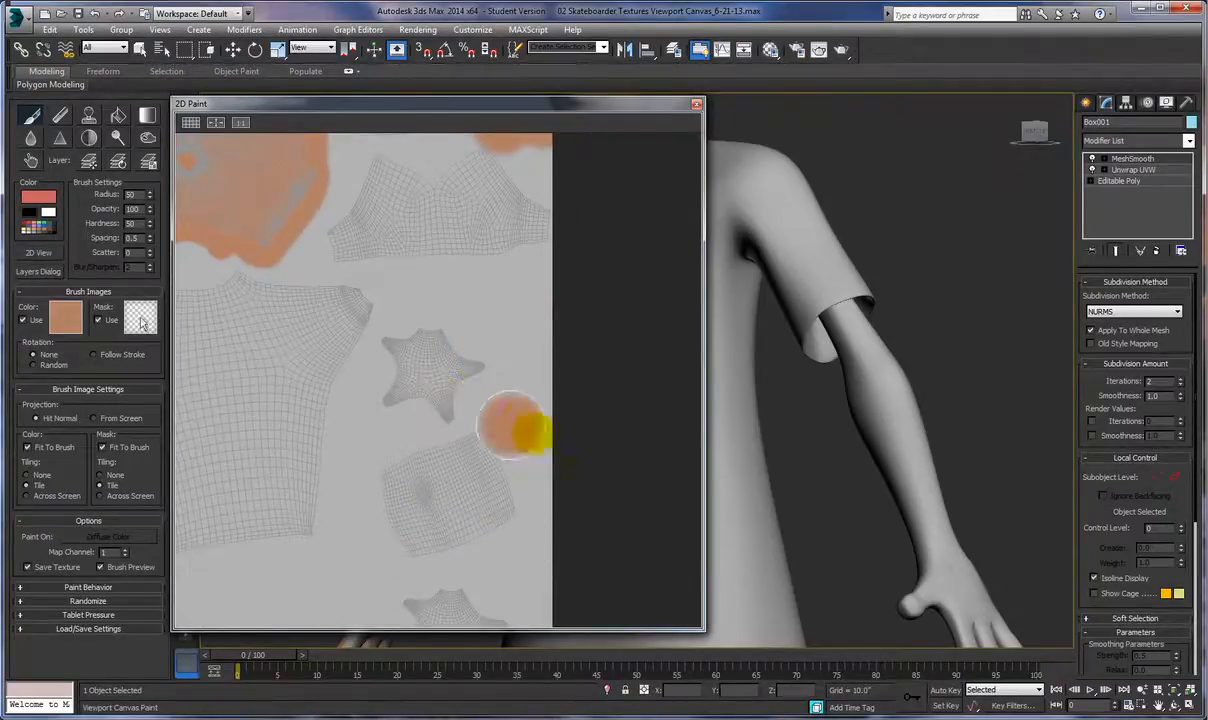
mouse_move(868, 369)
left_mouse_down()
mouse_move(828, 399)
mouse_move(898, 415)
left_mouse_up()
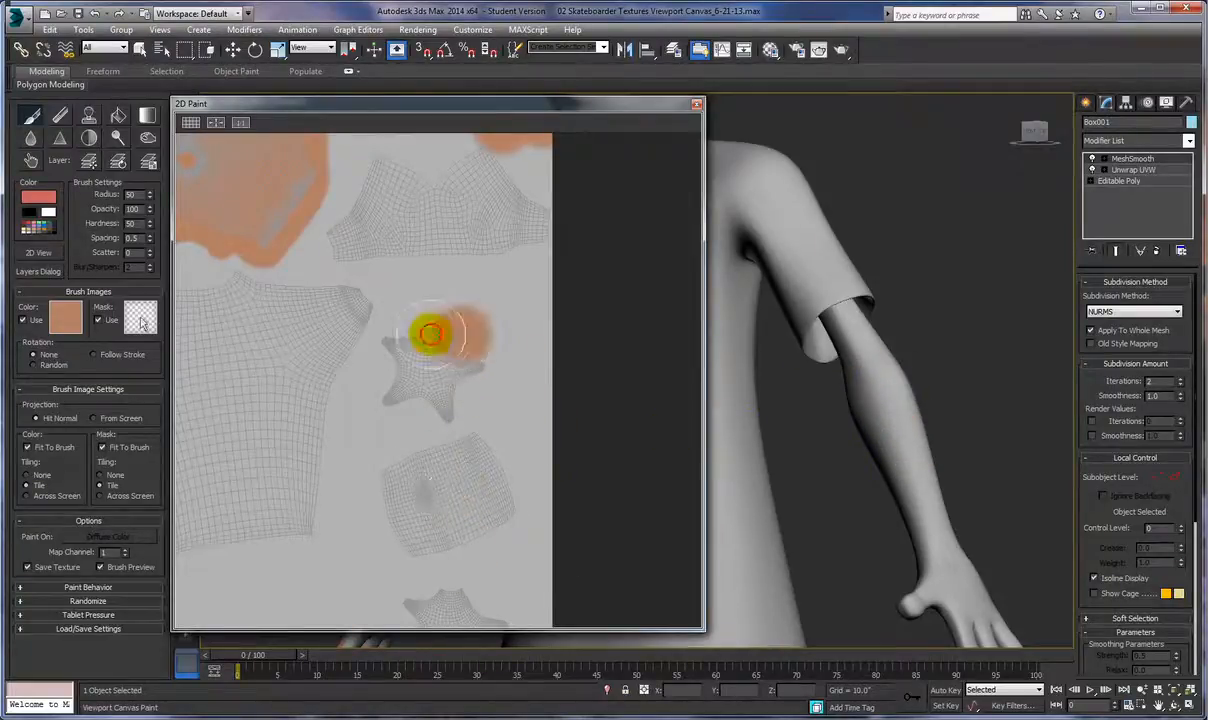
mouse_move(388, 408)
left_mouse_down()
mouse_move(456, 416)
mouse_move(488, 353)
mouse_move(436, 372)
mouse_move(434, 496)
mouse_move(383, 466)
mouse_move(486, 456)
mouse_move(520, 518)
mouse_move(433, 544)
mouse_move(399, 501)
mouse_move(440, 510)
mouse_move(440, 488)
mouse_move(484, 475)
left_mouse_up()
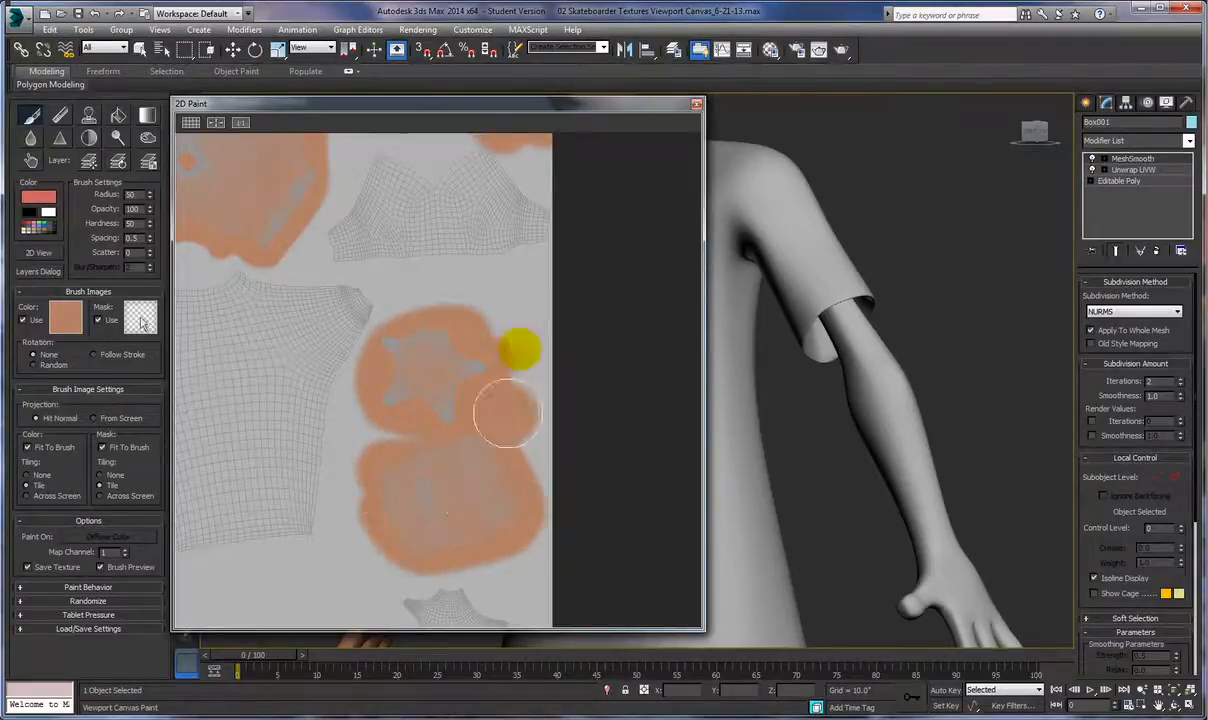
Paint the rounded grid shell between the head shell and the corner hand shell with the skin texture.
mouse_move(496, 324)
middle_mouse_down()
mouse_move(537, 456)
mouse_move(531, 507)
middle_mouse_up()
mouse_move(481, 266)
left_mouse_down()
mouse_move(431, 226)
mouse_move(369, 226)
mouse_move(350, 276)
left_mouse_up()
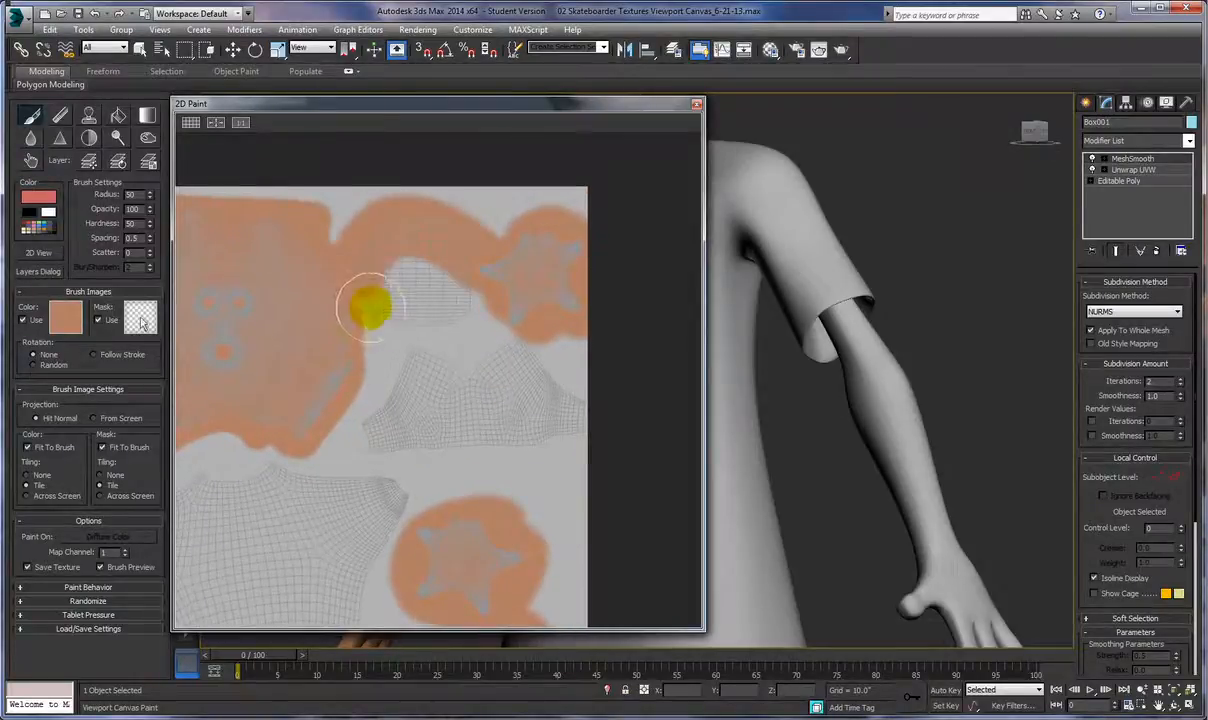
mouse_move(497, 284)
left_mouse_down()
mouse_move(414, 266)
mouse_move(493, 271)
left_mouse_up()
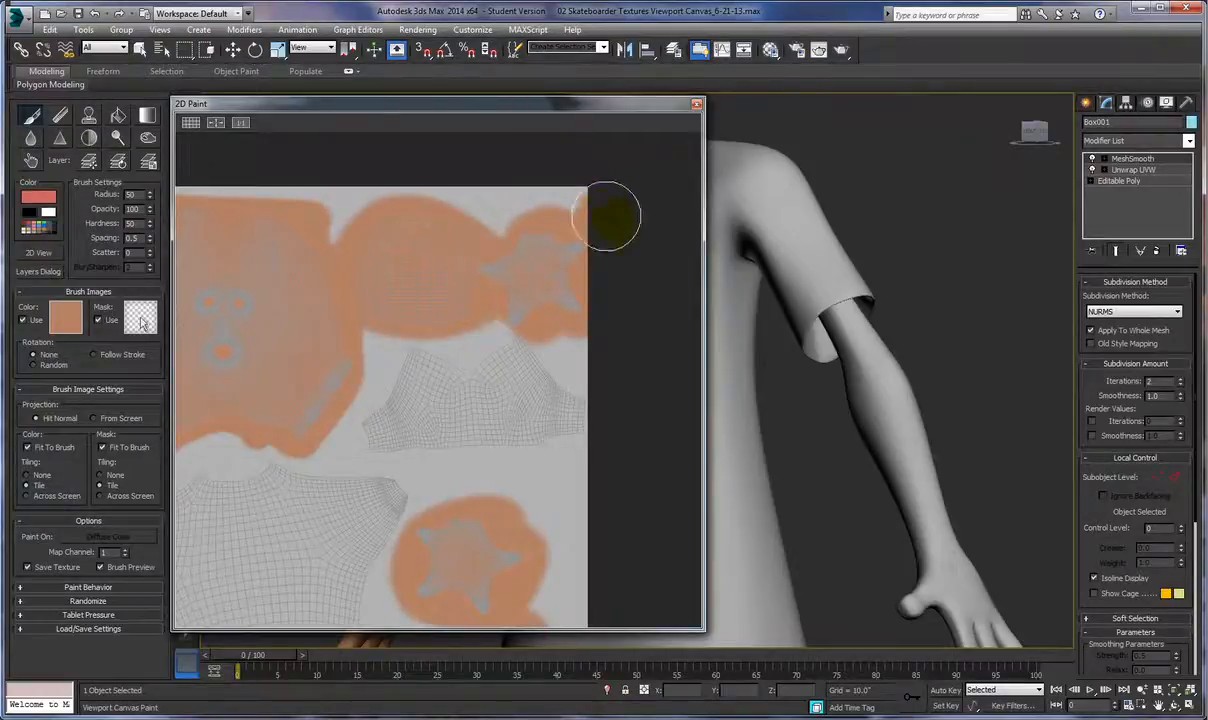
Paint the two lower star-shaped hand shells and the arm shell beneath them in the UV layout's lower right corner with the skin texture.
mouse_move(604, 308)
middle_mouse_down()
mouse_move(677, 240)
mouse_move(599, 219)
middle_mouse_up()
mouse_move(548, 440)
middle_mouse_down()
mouse_move(608, 222)
mouse_move(609, 157)
middle_mouse_up()
middle_click_drag(566, 426, 569, 299)
mouse_move(569, 299)
left_mouse_down()
mouse_move(519, 300)
mouse_move(593, 291)
mouse_move(580, 345)
mouse_move(555, 375)
mouse_move(500, 346)
mouse_move(523, 329)
mouse_move(561, 391)
mouse_move(516, 412)
mouse_move(542, 460)
mouse_move(572, 458)
mouse_move(590, 430)
mouse_move(595, 376)
left_mouse_up()
middle_click_drag(625, 474, 609, 351)
mouse_move(566, 375)
left_mouse_down()
mouse_move(512, 391)
mouse_move(488, 423)
mouse_move(531, 474)
mouse_move(576, 482)
mouse_move(615, 437)
mouse_move(569, 377)
mouse_move(530, 430)
mouse_move(570, 446)
left_mouse_up()
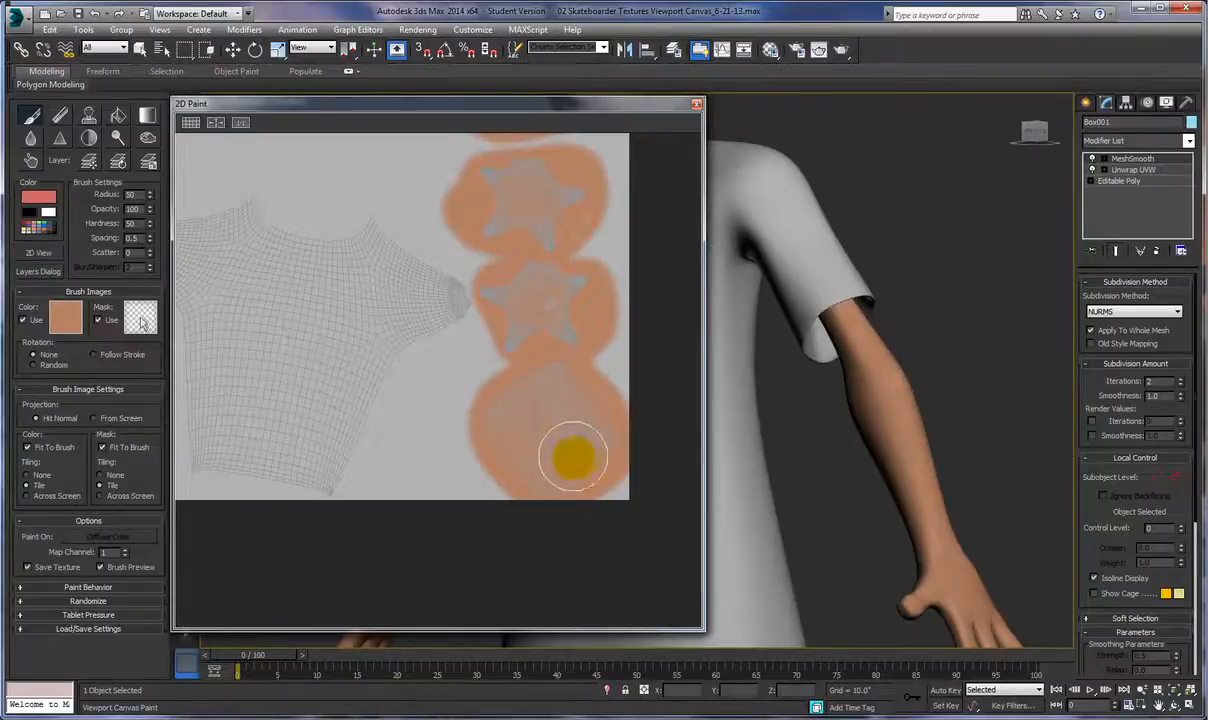
middle_click_drag(590, 470, 595, 502)
Sample the UV layout's gray background as the brush color, giving RGB 129, 129, 129.
middle_click_drag(405, 180, 431, 504)
middle_click_drag(493, 220, 429, 391)
middle_click_drag(440, 230, 450, 322)
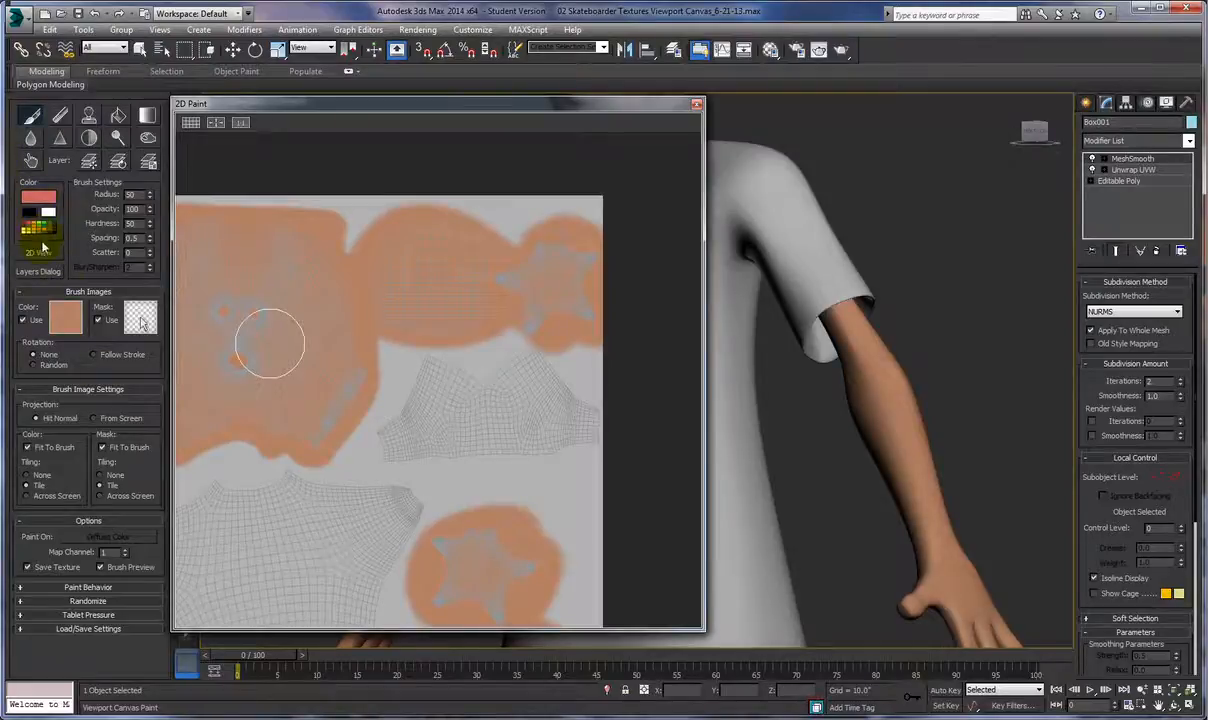
left_click(40, 201)
left_click_drag(309, 110, 607, 103)
left_click(165, 204)
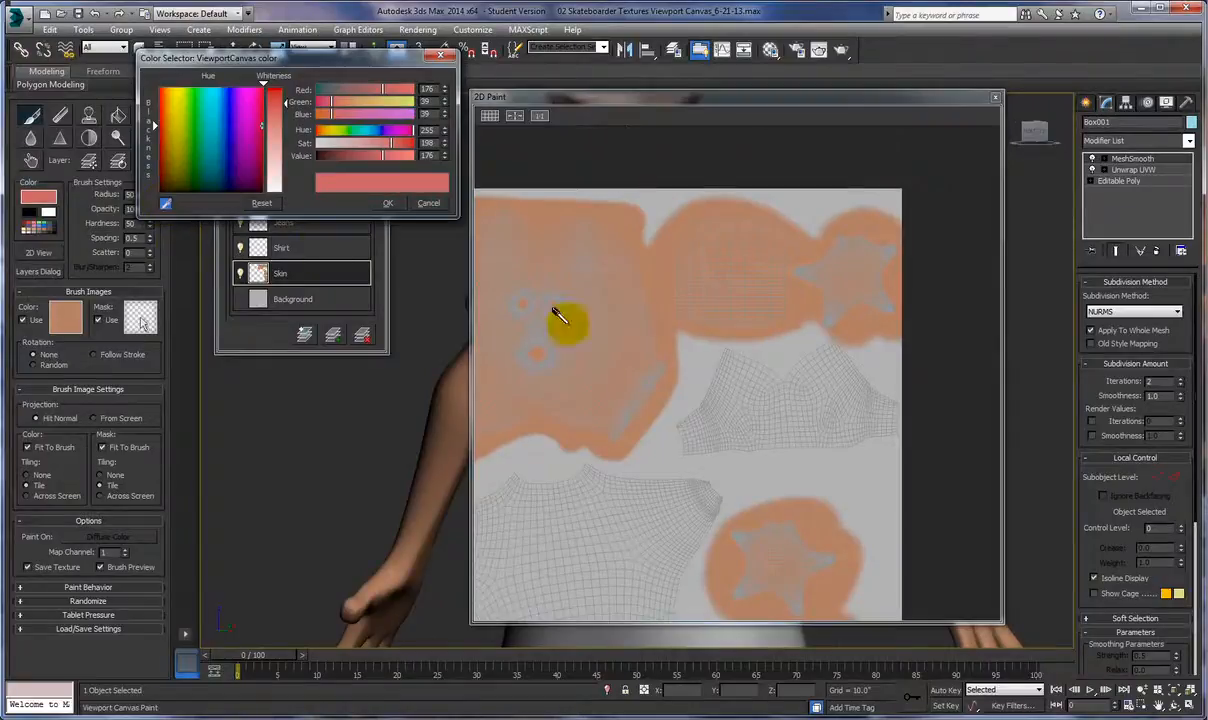
left_click(690, 349)
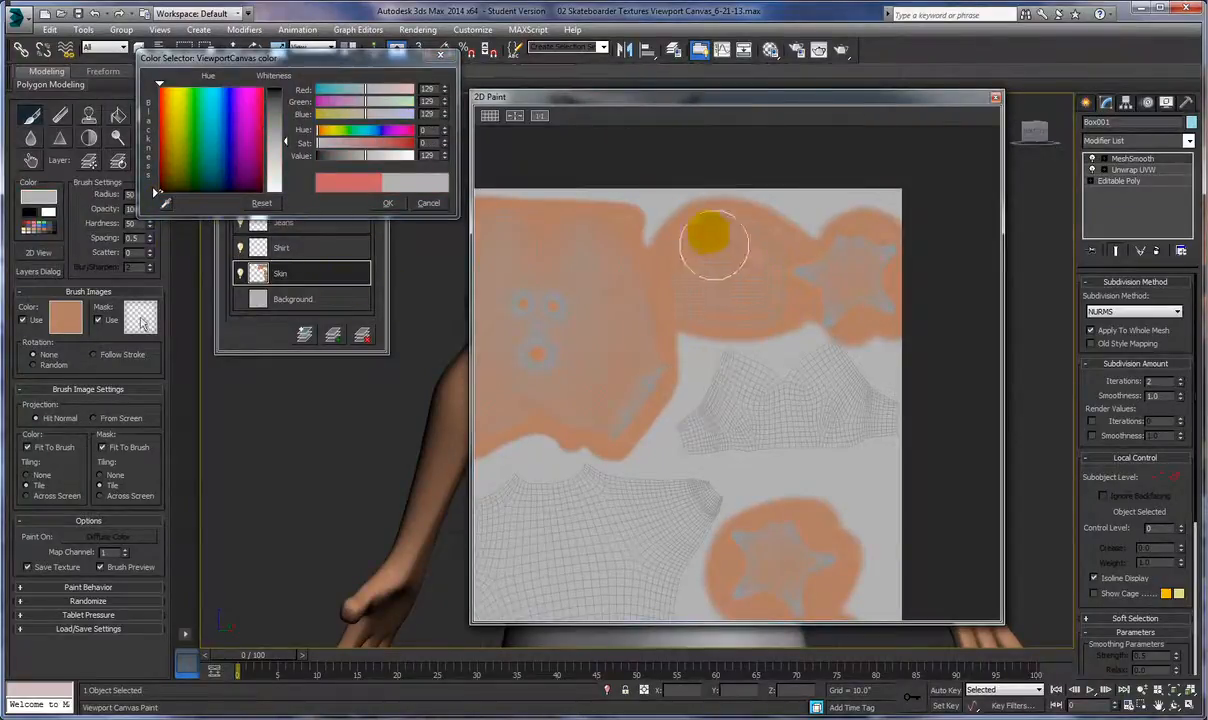
Turn off the brush's color image and paint gray over the skin-colored grid shell beside the head shell.
left_click(22, 320)
mouse_move(690, 212)
left_mouse_down()
mouse_move(700, 335)
mouse_move(748, 334)
left_mouse_up()
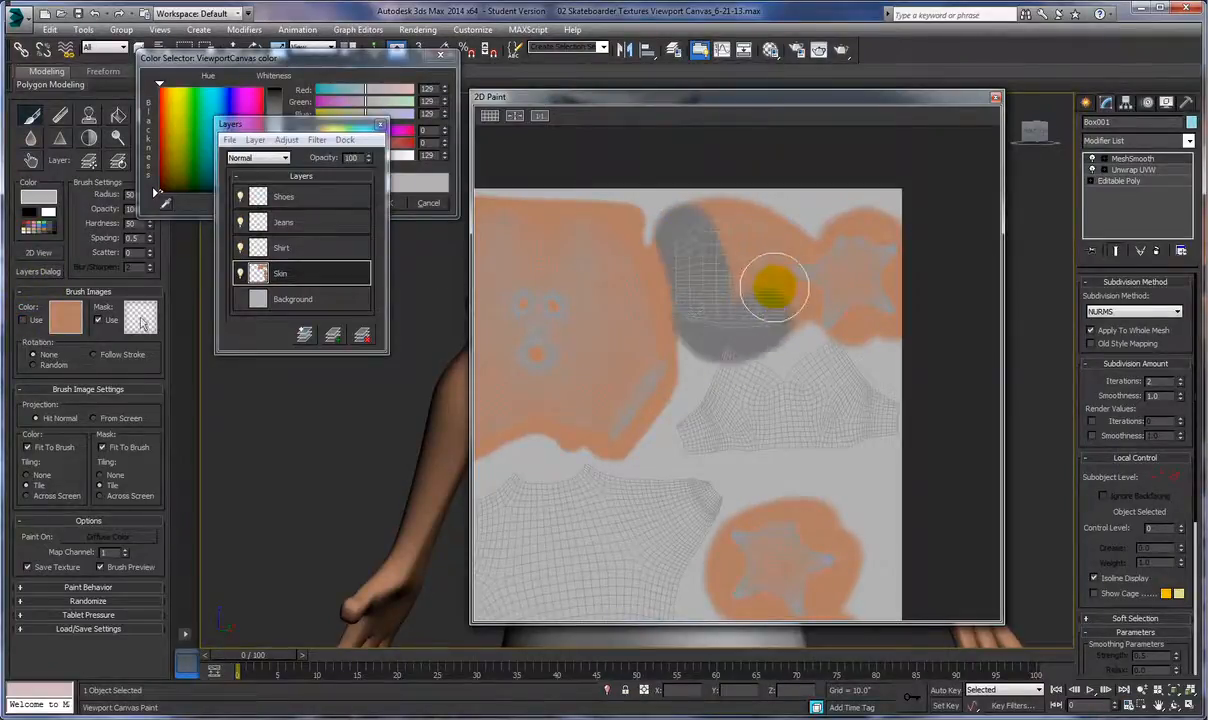
mouse_move(733, 276)
left_mouse_down()
mouse_move(735, 238)
mouse_move(762, 222)
mouse_move(723, 224)
mouse_move(679, 342)
left_mouse_up()
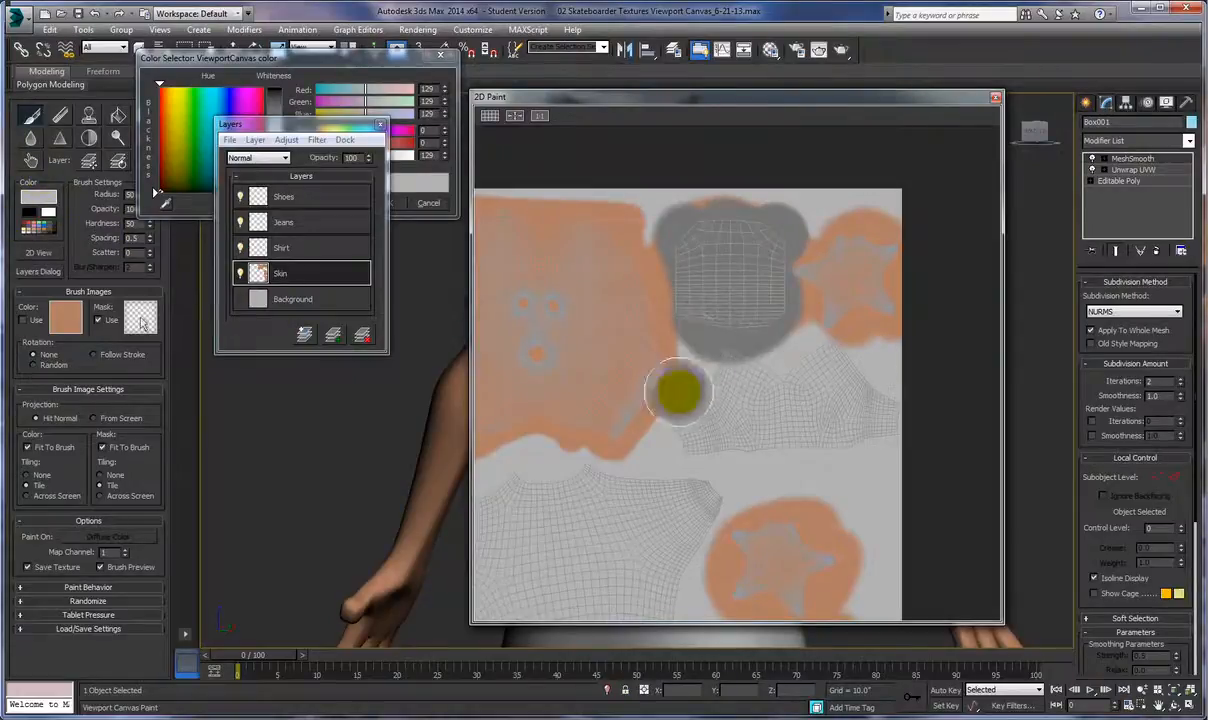
Look over the whole UV layout, close the 2D paint view and inspect the character's painted arms and hands.
middle_click_drag(698, 350, 501, 216)
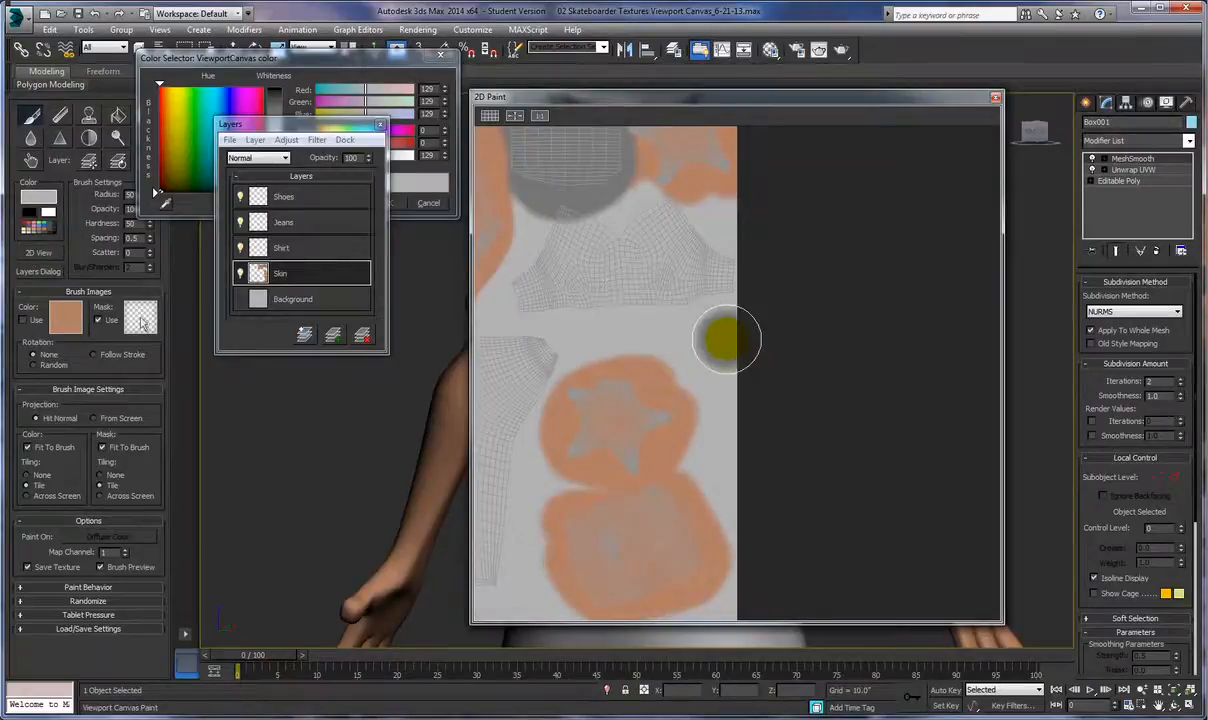
scroll(726, 340, "down", 4)
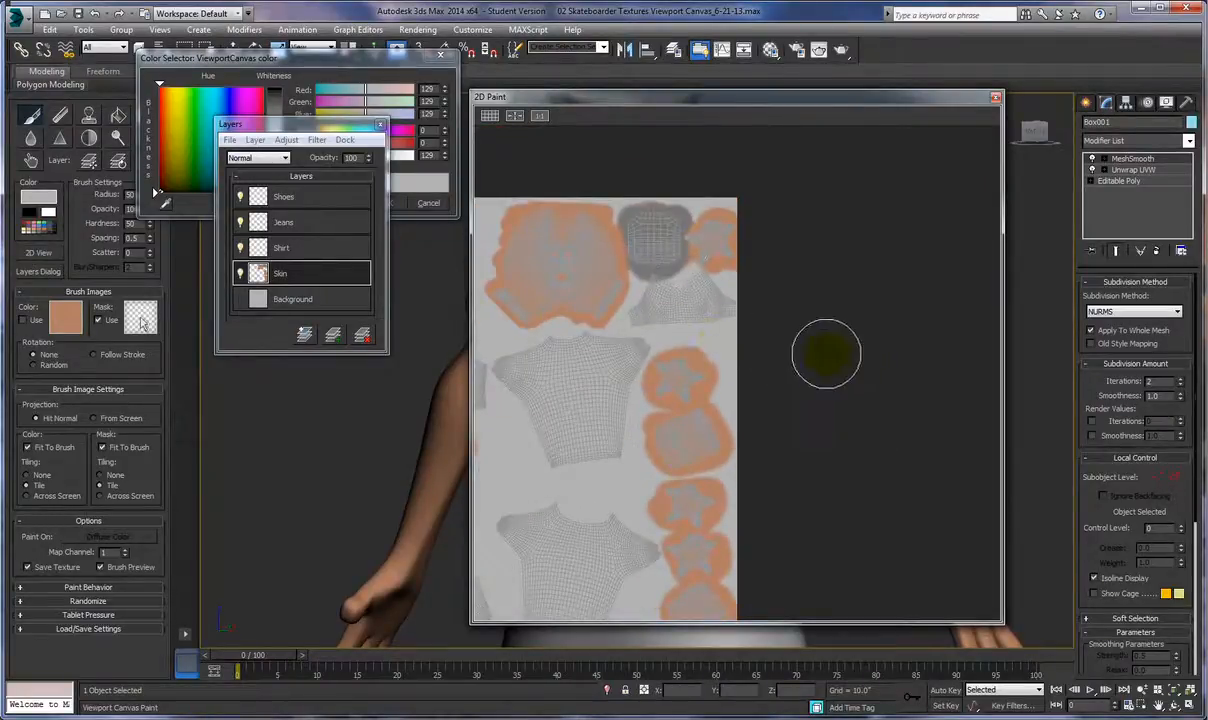
scroll(834, 360, "down", 2)
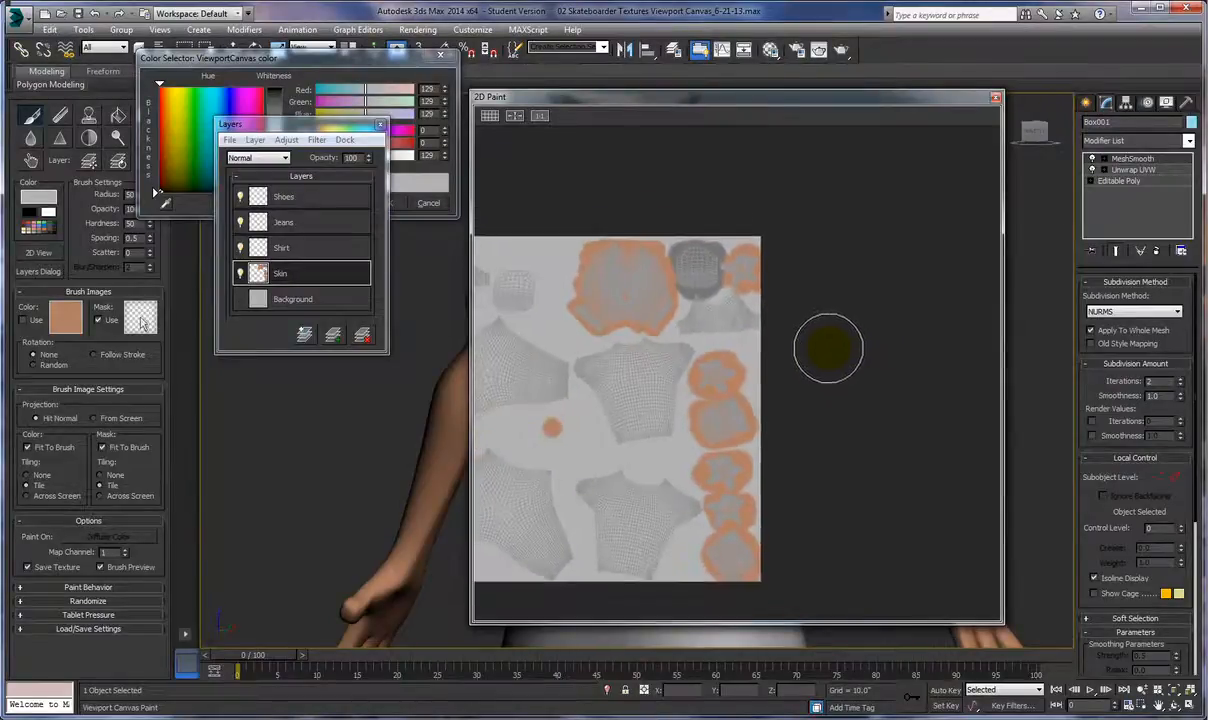
mouse_move(823, 359)
middle_mouse_down()
mouse_move(911, 307)
mouse_move(794, 277)
mouse_move(739, 297)
middle_mouse_up()
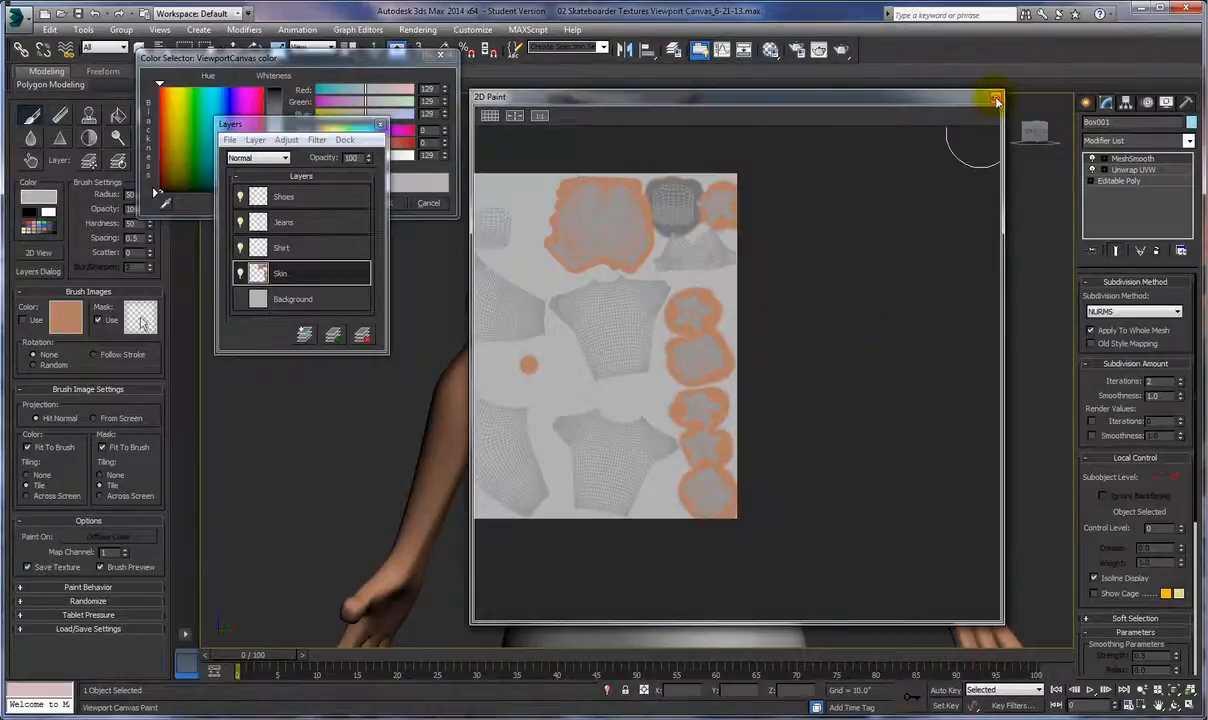
left_click(996, 100)
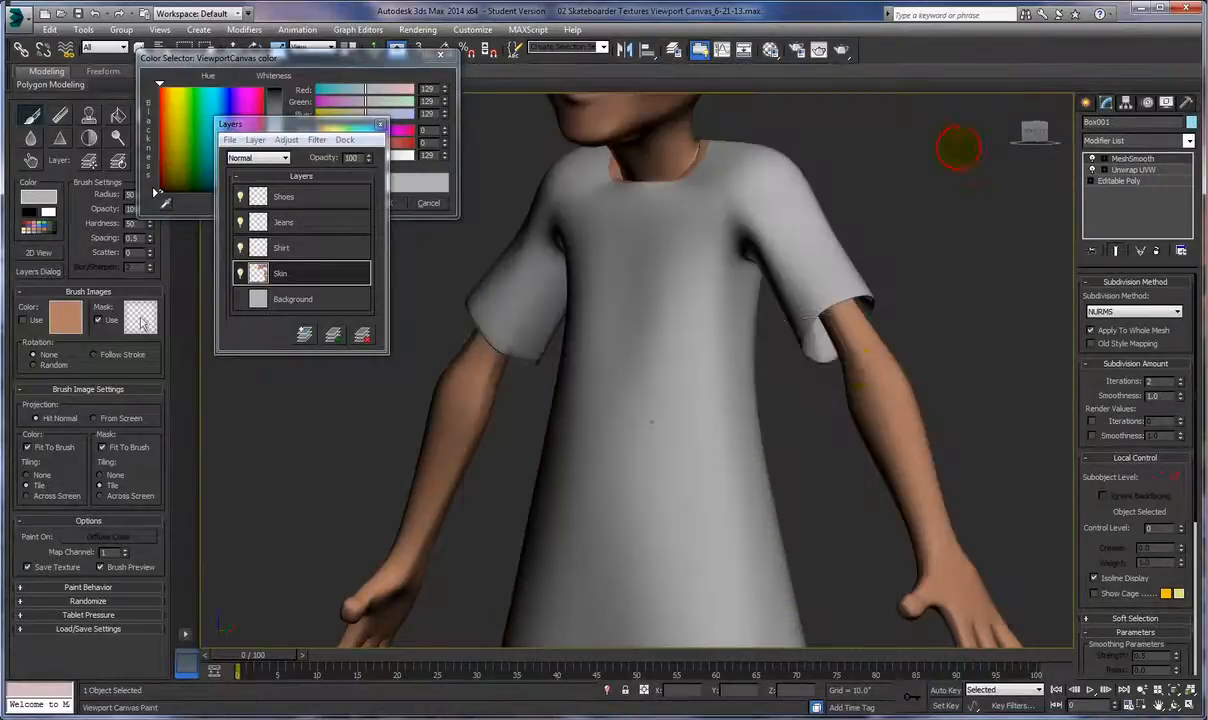
middle_click_drag(822, 390, 976, 334, "alt")
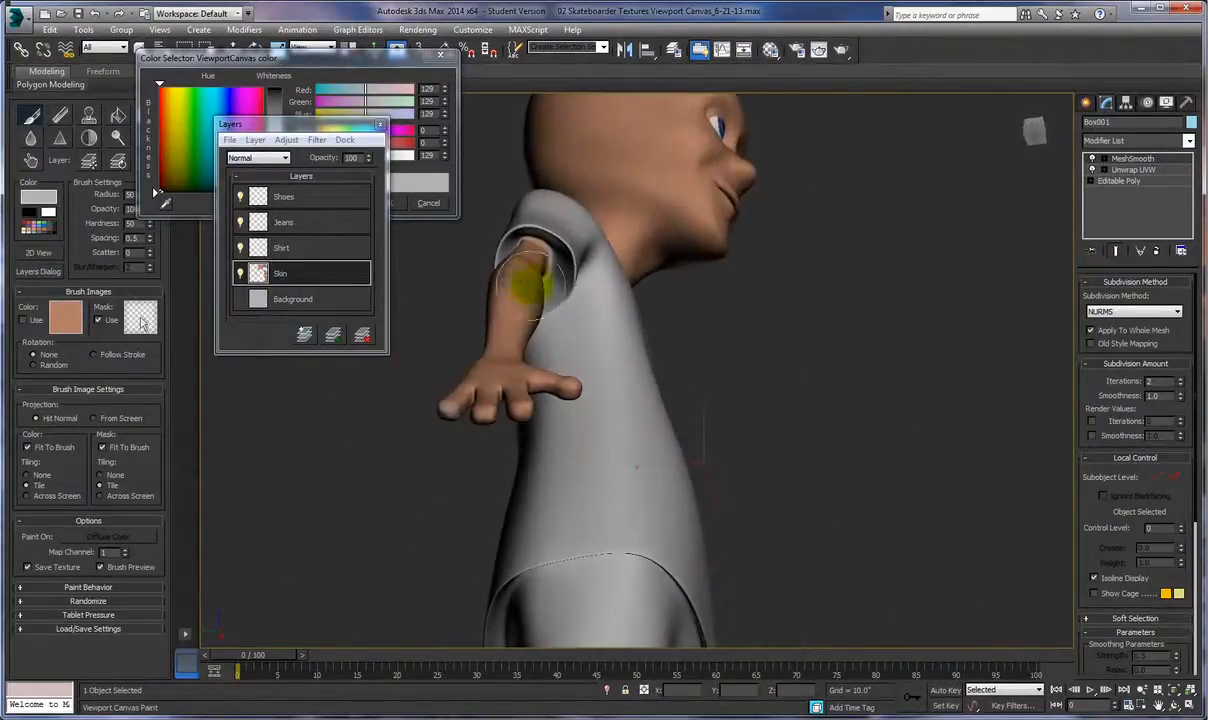
middle_click_drag(870, 335, 531, 364, "alt")
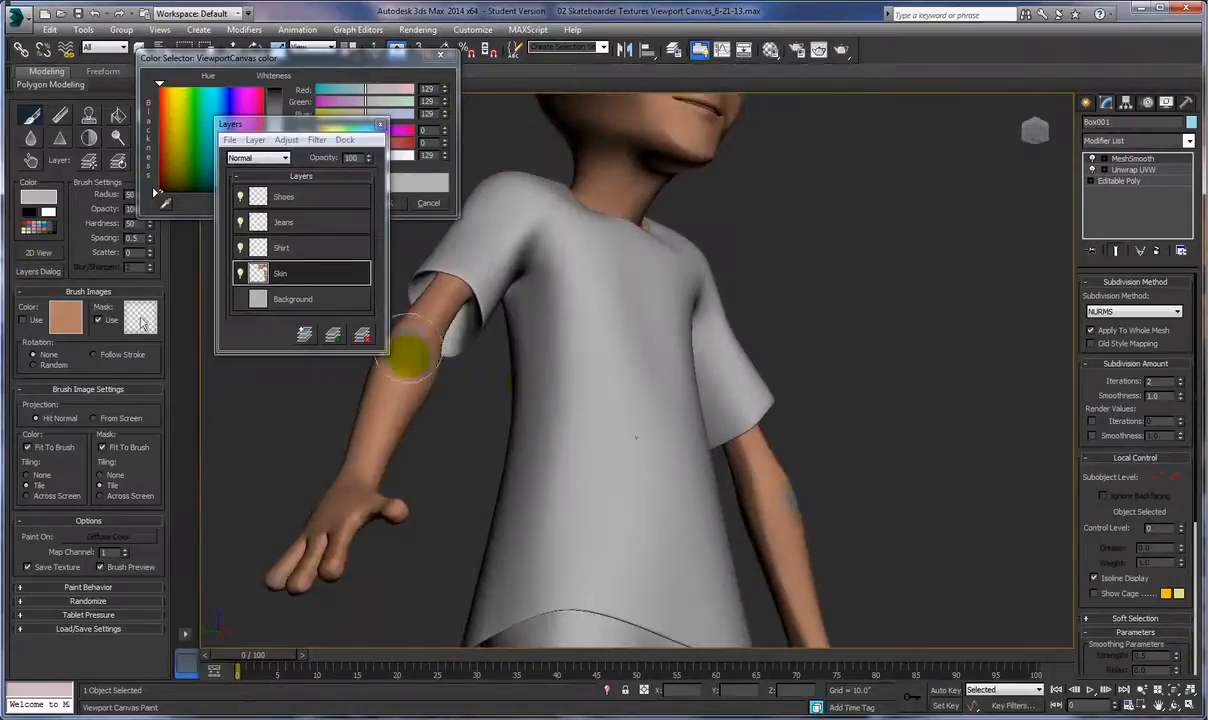
Turn the brush's color image back on and close the color selector without keeping the sampled gray.
left_click(24, 321)
middle_click_drag(487, 414, 497, 420, "alt")
middle_click_drag(455, 365, 785, 410, "alt")
mouse_move(945, 365)
middle_mouse_down("alt")
mouse_move(965, 404)
mouse_move(963, 345)
mouse_move(1003, 423)
mouse_move(953, 440)
middle_mouse_up("alt")
middle_click_drag(866, 440, 625, 375, "alt")
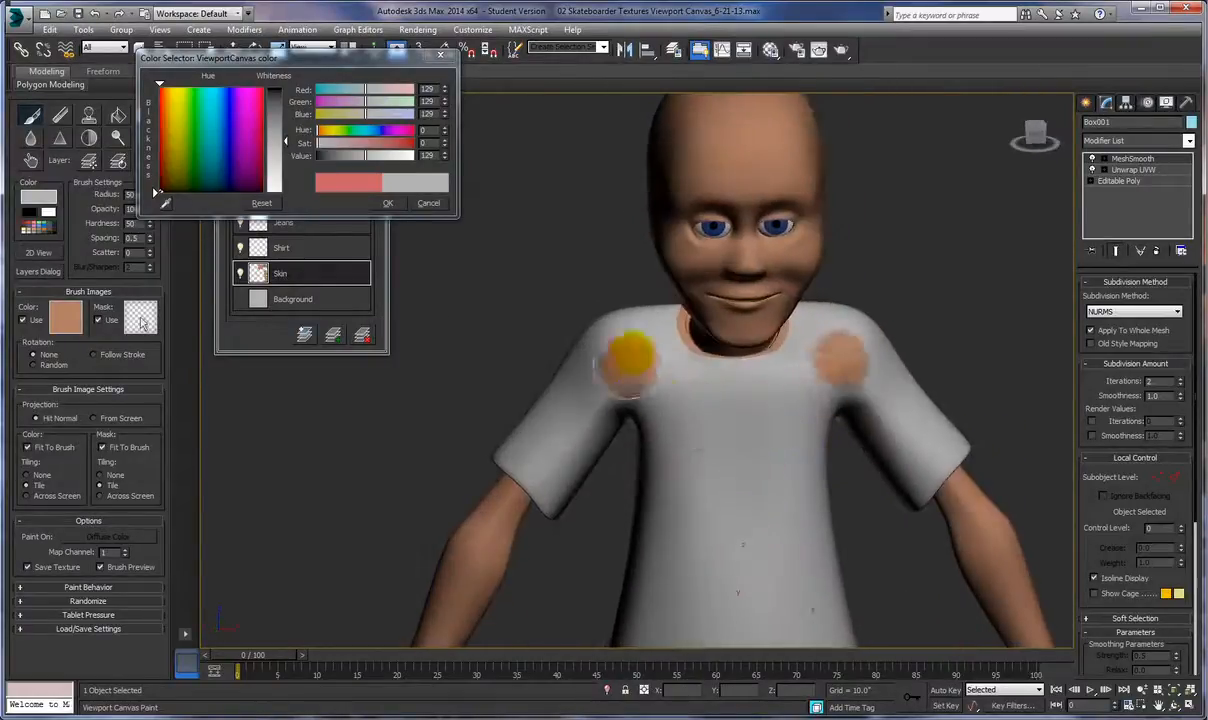
middle_click_drag(970, 350, 975, 322, "alt")
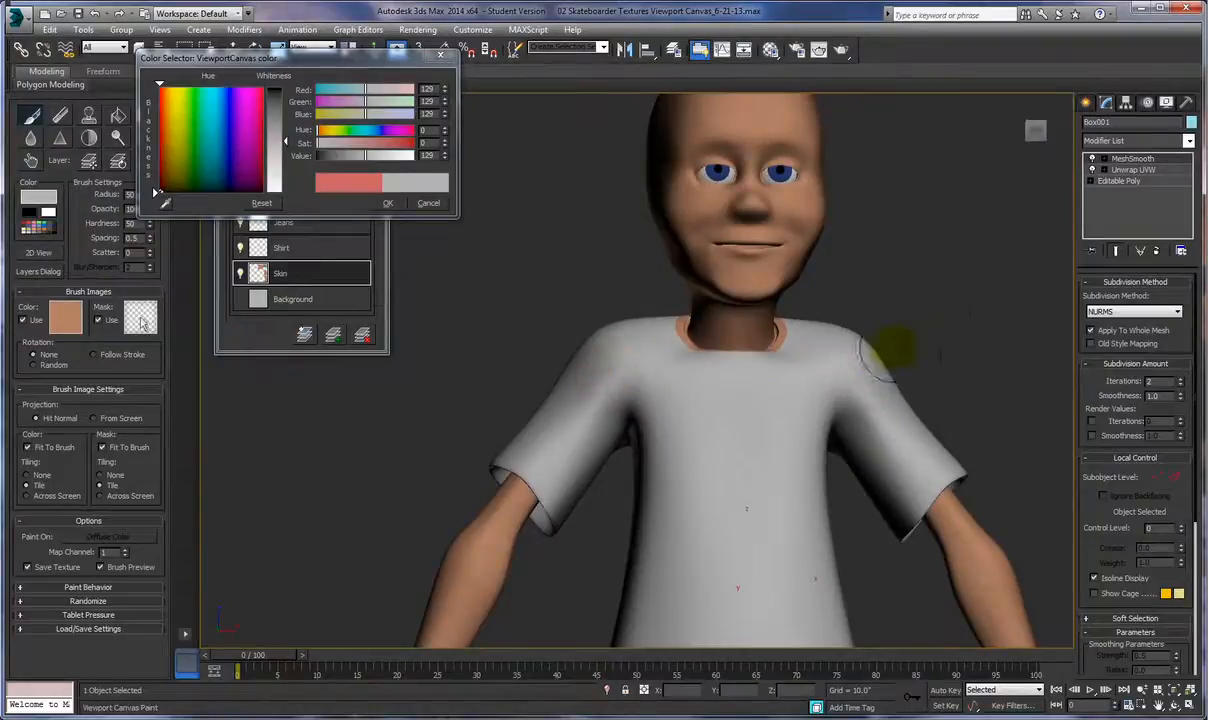
left_click(440, 58)
middle_click_drag(450, 280, 419, 280, "alt")
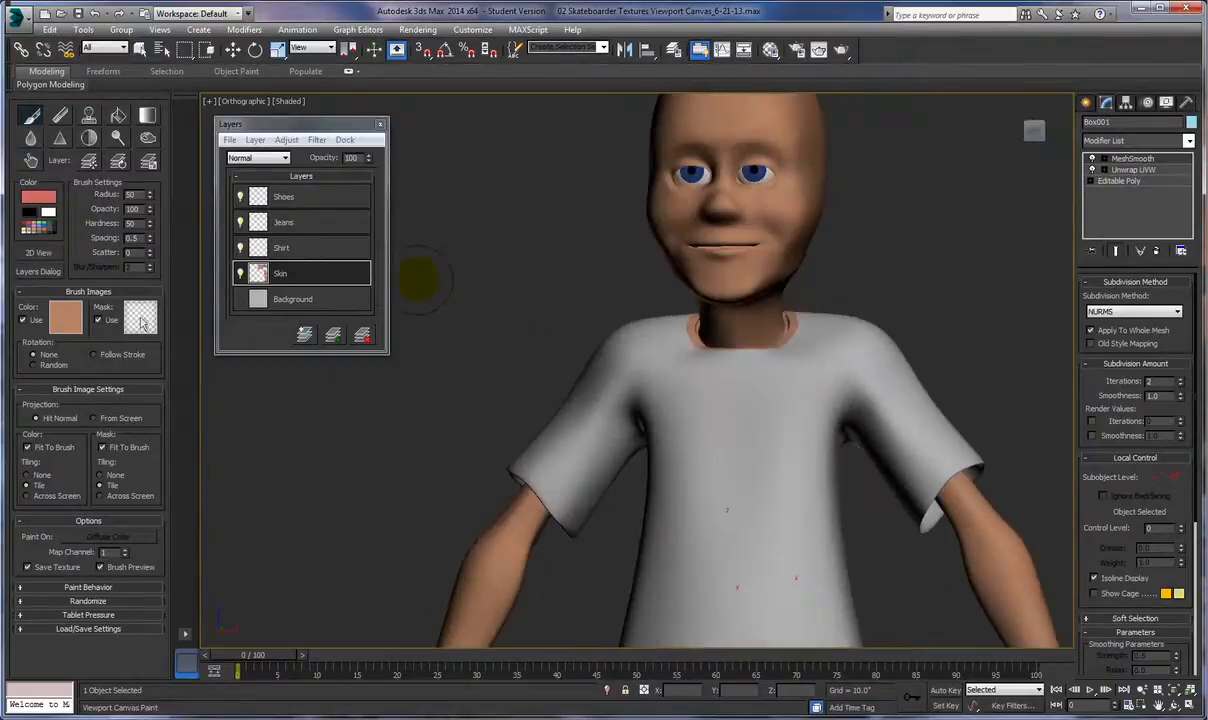
Make the Shirt layer active and open the 2D paint view on the shirt shells.
left_click(299, 249)
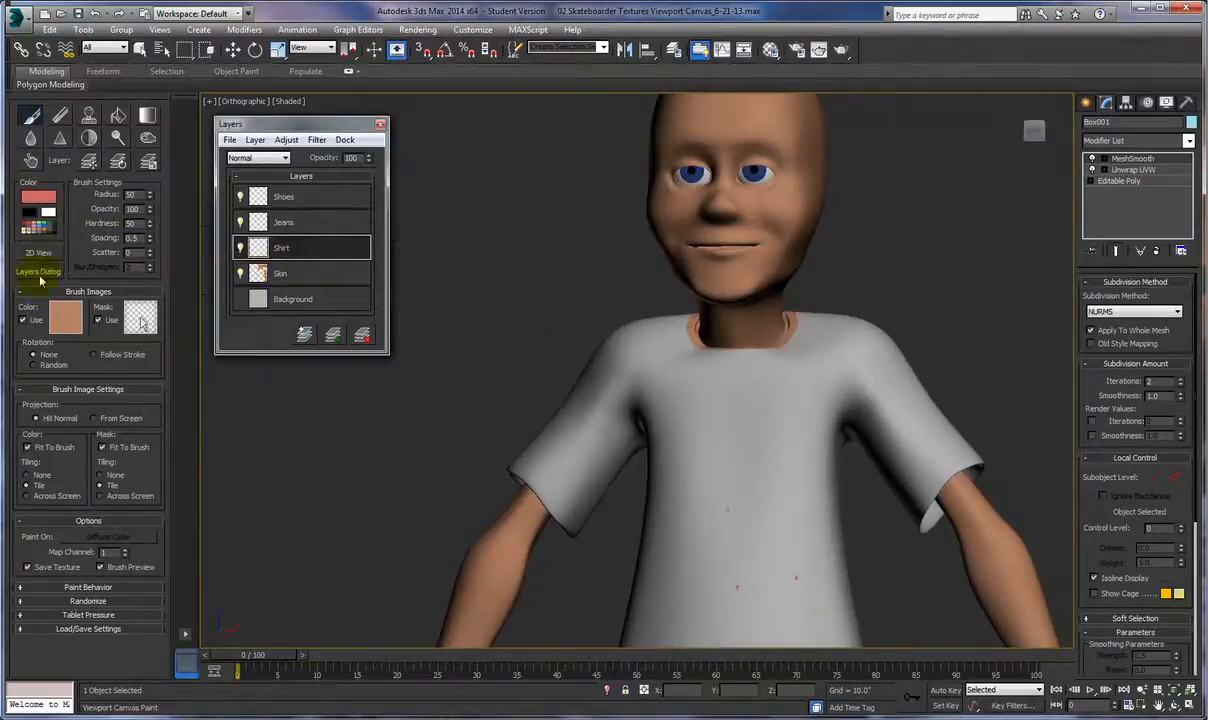
left_click(40, 240)
left_click(496, 335)
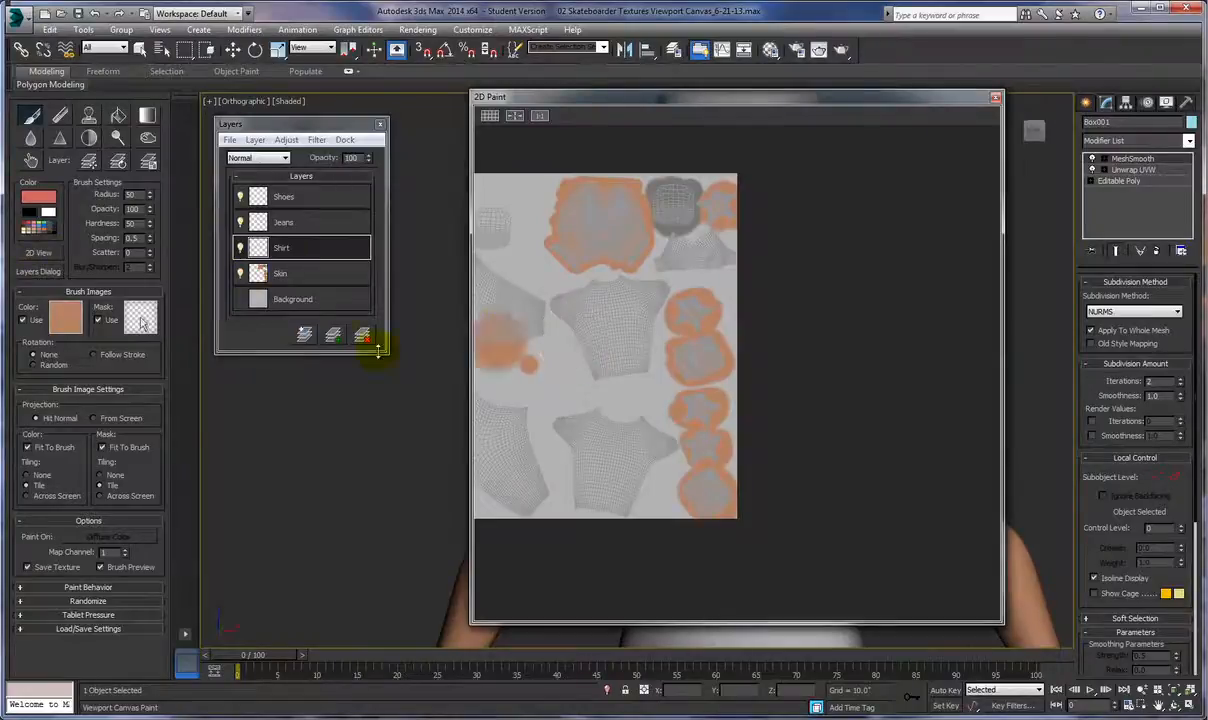
left_click(654, 416)
scroll(658, 416, "up", 5)
middle_click_drag(656, 413, 856, 628)
scroll(739, 577, "up", 3)
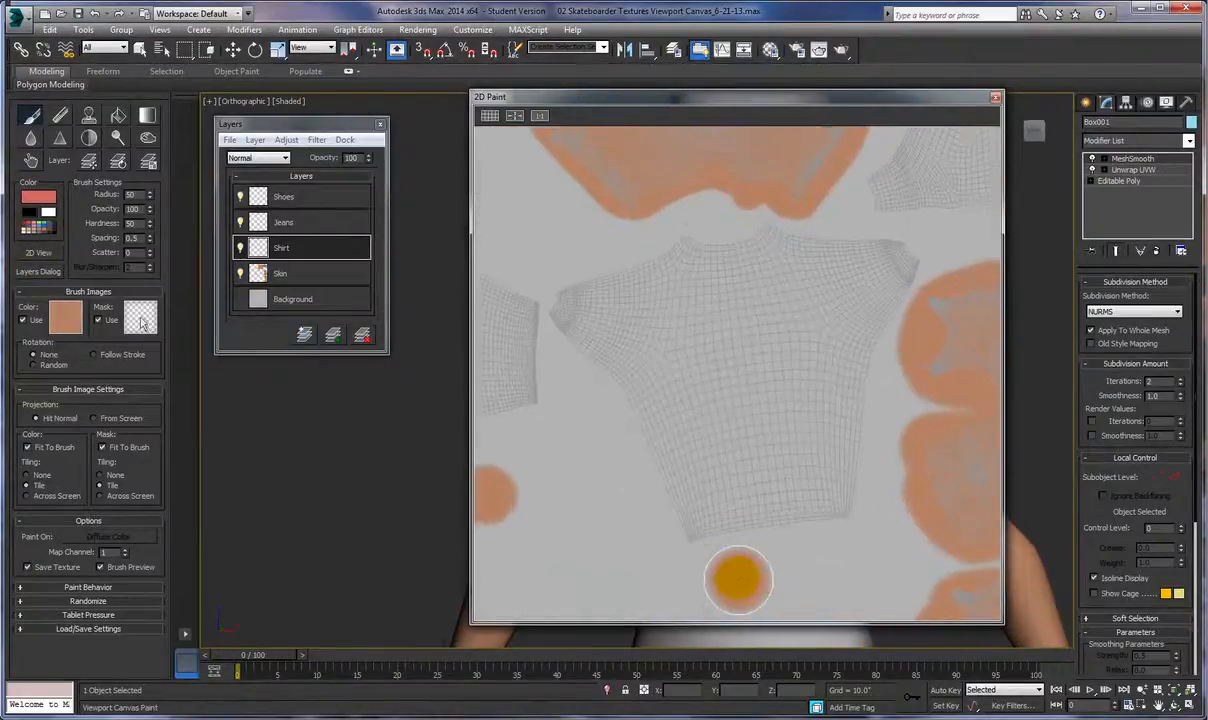
mouse_move(739, 577)
middle_mouse_down()
mouse_move(626, 597)
mouse_move(649, 593)
middle_mouse_up()
Place the 2D paint window so the character's shirt stays visible beside the lower shirt shell.
left_click_drag(809, 100, 538, 99)
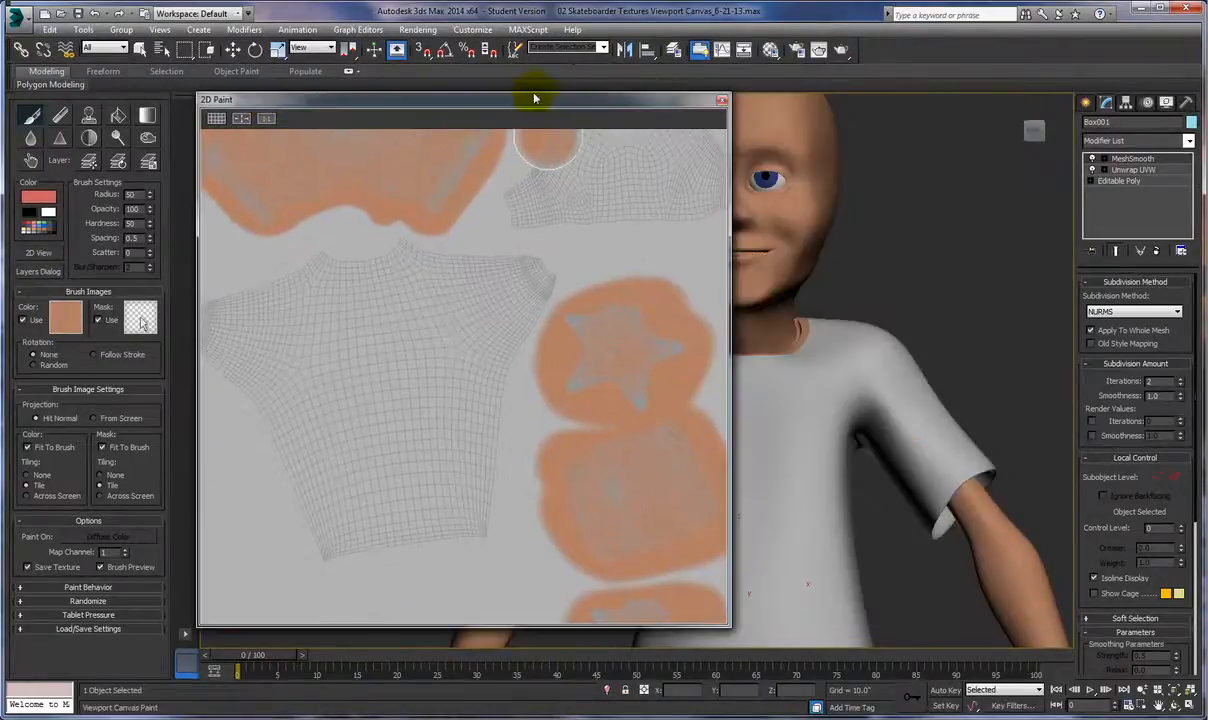
mouse_move(936, 324)
middle_mouse_down()
mouse_move(1065, 291)
mouse_move(1041, 265)
middle_mouse_up()
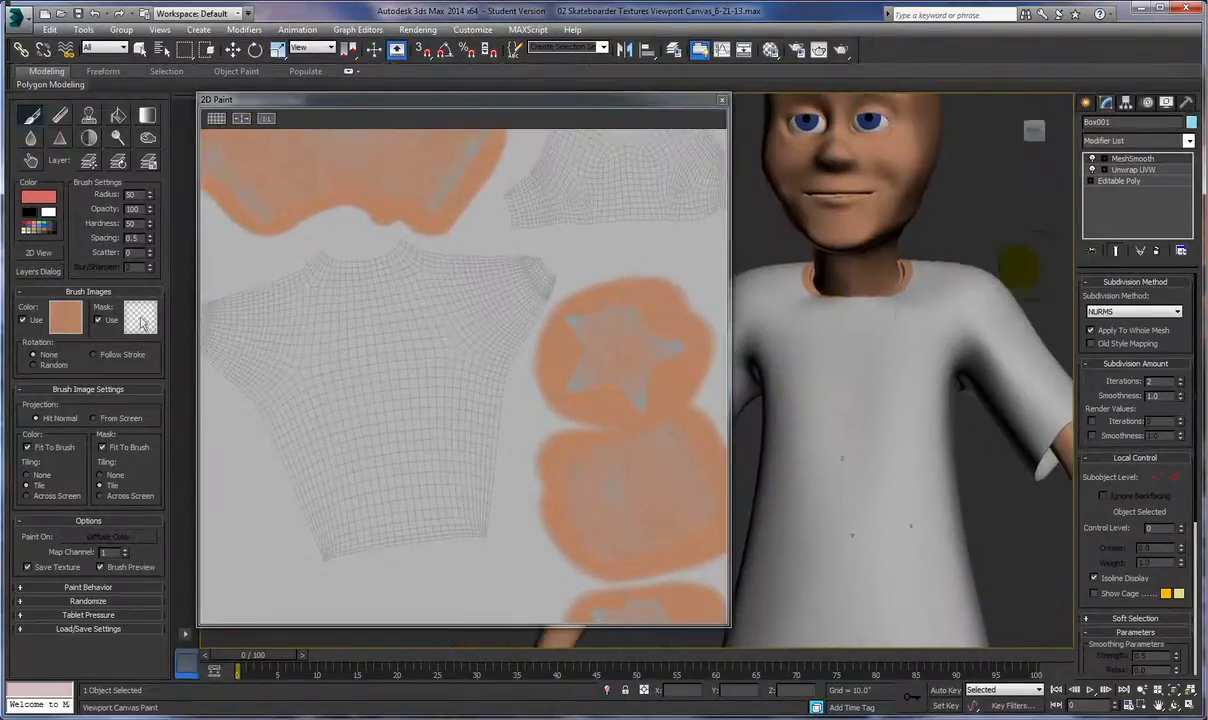
middle_click_drag(408, 477, 371, 139)
left_click(340, 475)
mouse_move(340, 475)
middle_mouse_down()
mouse_move(418, 431)
mouse_move(420, 394)
mouse_move(404, 400)
middle_mouse_up()
Set the brush's color image to the yellow custom map, moving the 2D paint window clear of the brush images.
left_click(63, 318)
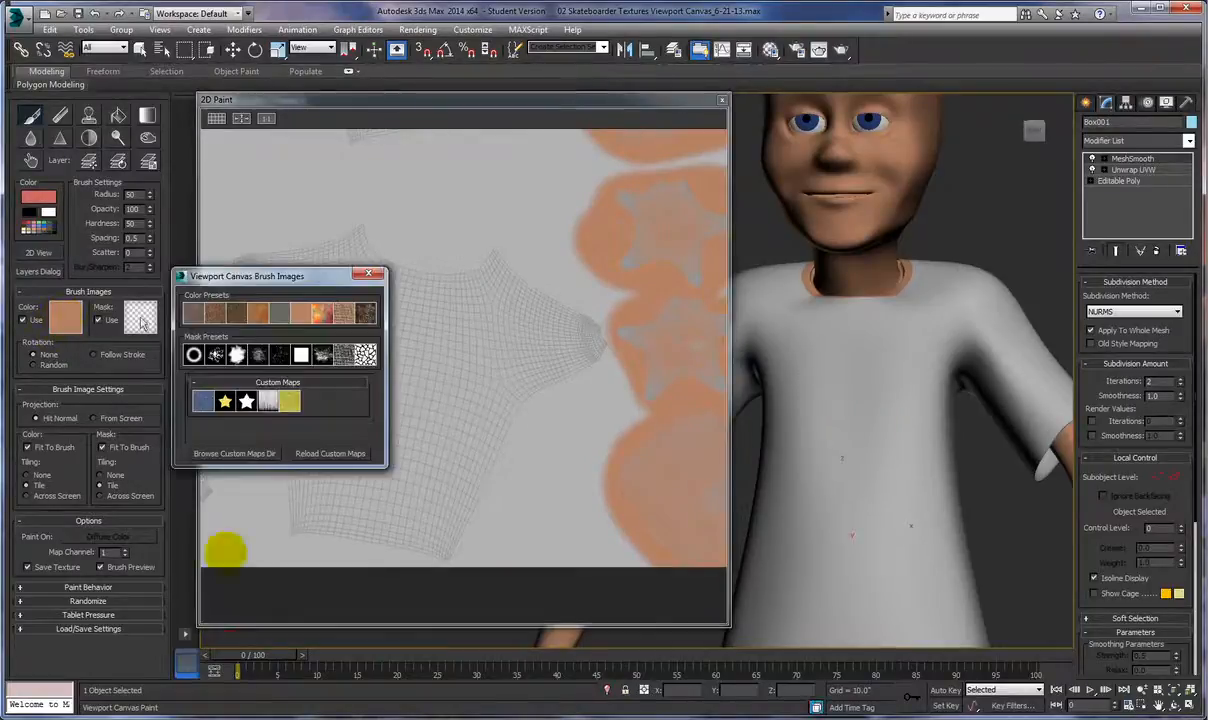
left_click(220, 452)
left_click(67, 319)
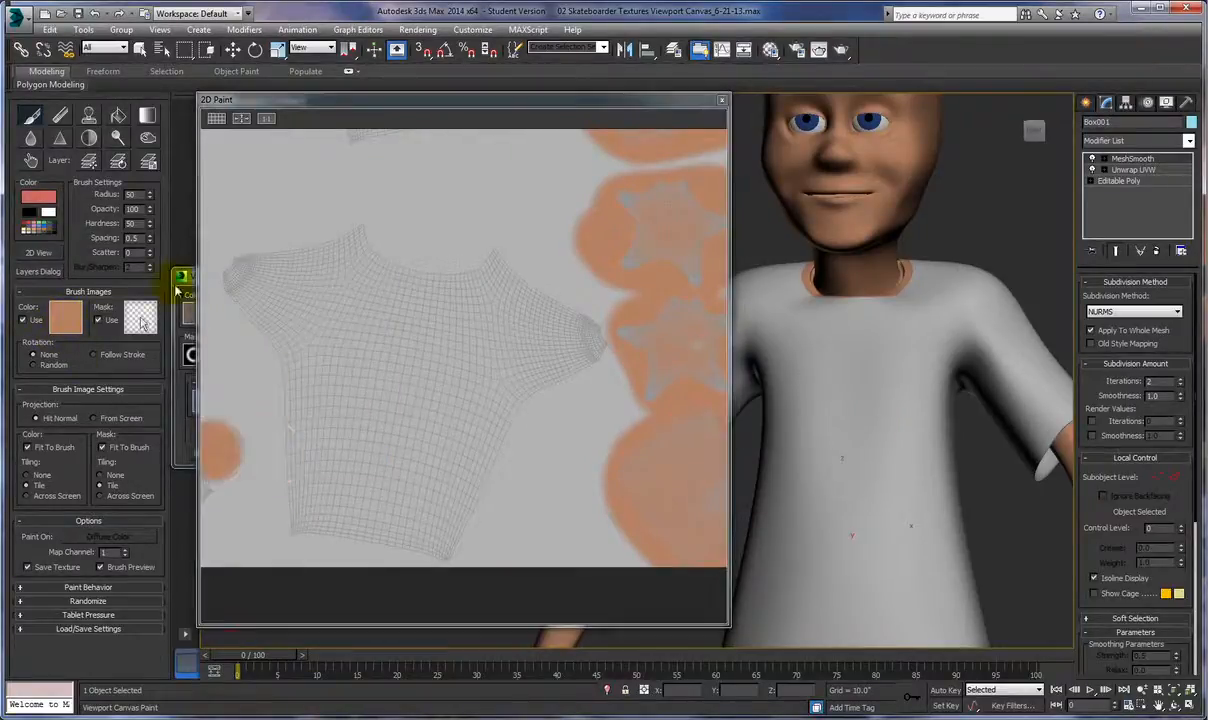
left_click_drag(305, 102, 513, 97)
left_click(290, 402)
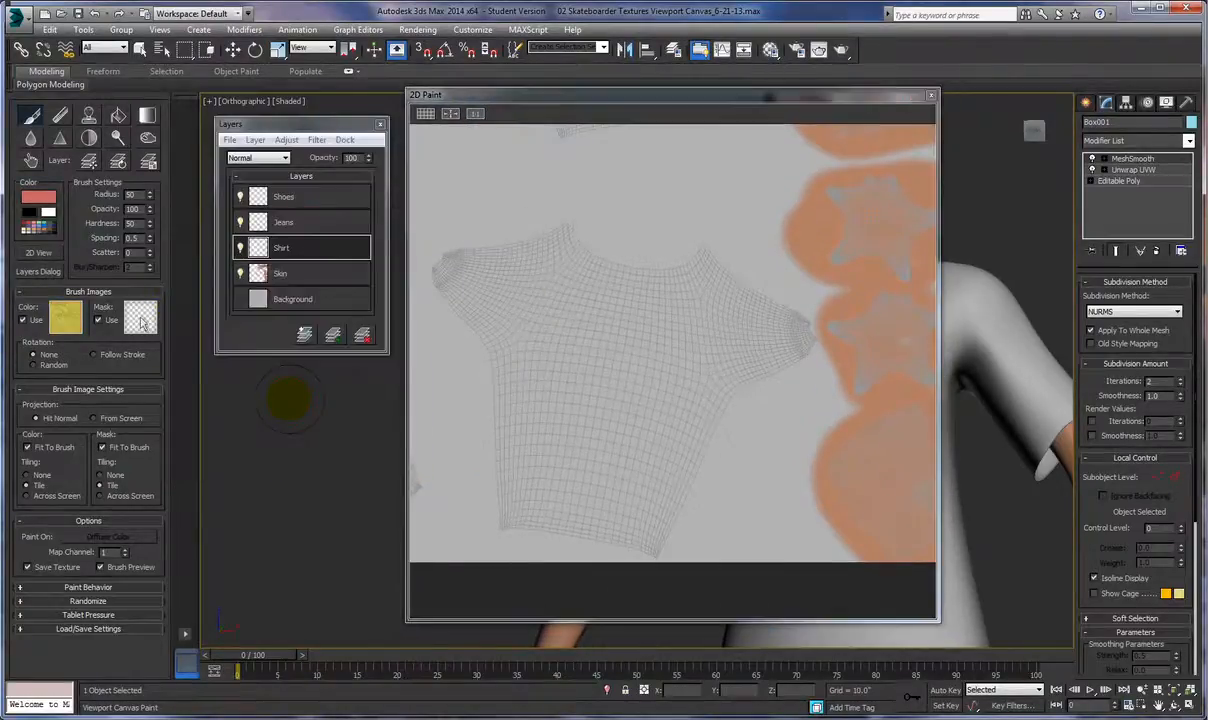
Paint the lower shirt shell with the yellow fabric image in the 2D paint view, covering it slightly past its edges.
mouse_move(703, 97)
left_mouse_down()
mouse_move(406, 100)
mouse_move(472, 100)
mouse_move(473, 111)
left_mouse_up()
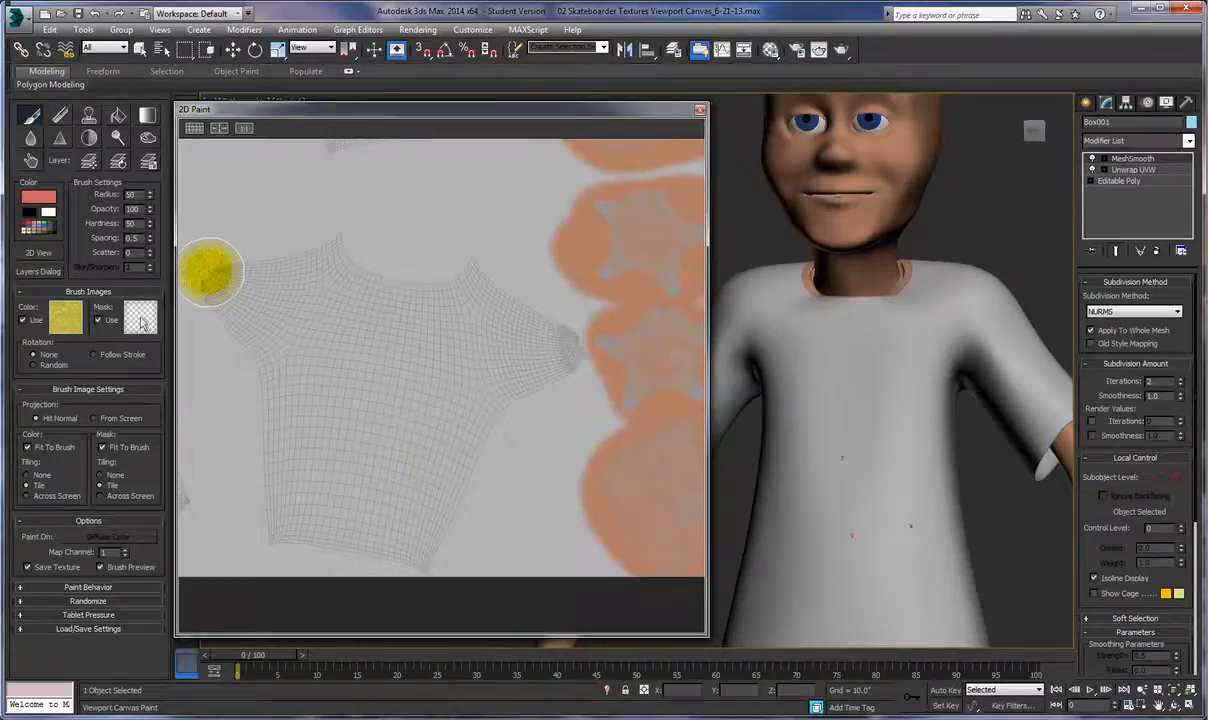
mouse_move(213, 272)
left_mouse_down()
mouse_move(278, 272)
mouse_move(351, 242)
mouse_move(346, 264)
mouse_move(340, 225)
mouse_move(367, 278)
mouse_move(458, 278)
mouse_move(487, 253)
mouse_move(553, 350)
mouse_move(455, 402)
mouse_move(413, 578)
mouse_move(391, 553)
mouse_move(313, 523)
mouse_move(250, 527)
mouse_move(270, 528)
mouse_move(275, 369)
mouse_move(212, 290)
mouse_move(332, 291)
mouse_move(545, 350)
mouse_move(333, 331)
mouse_move(305, 342)
mouse_move(493, 404)
mouse_move(262, 396)
mouse_move(442, 455)
mouse_move(275, 461)
mouse_move(431, 504)
mouse_move(430, 483)
left_mouse_up()
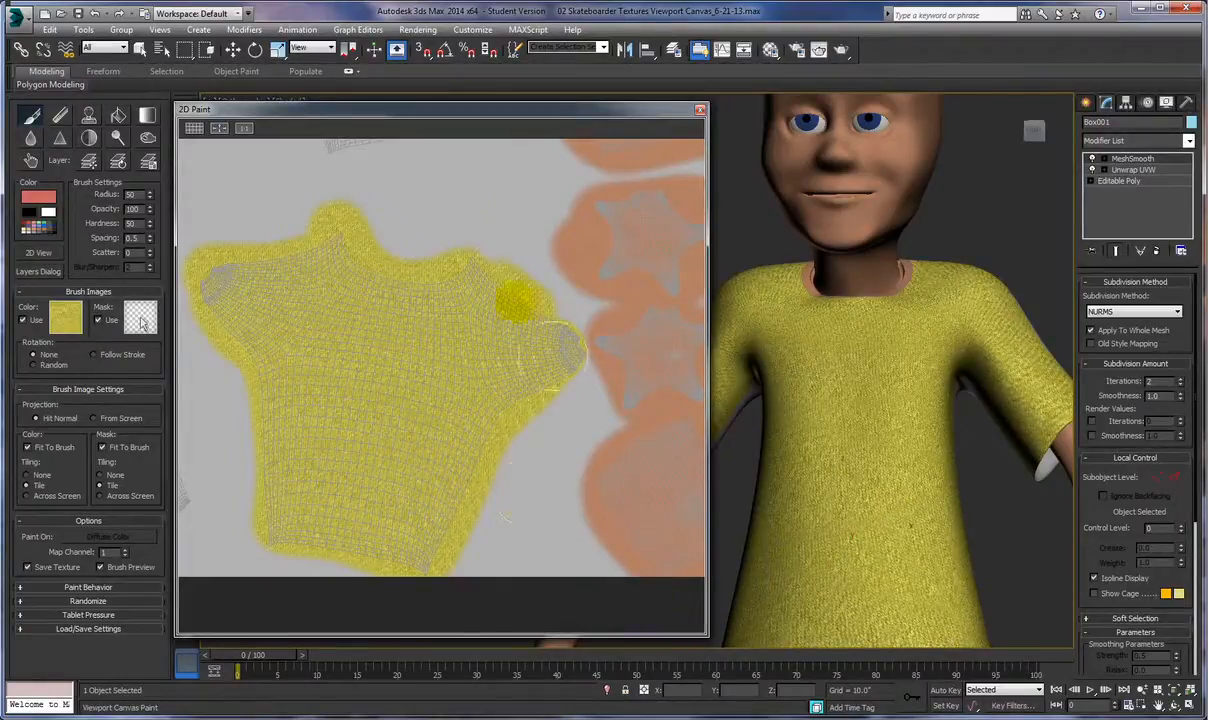
left_click_drag(803, 295, 818, 273)
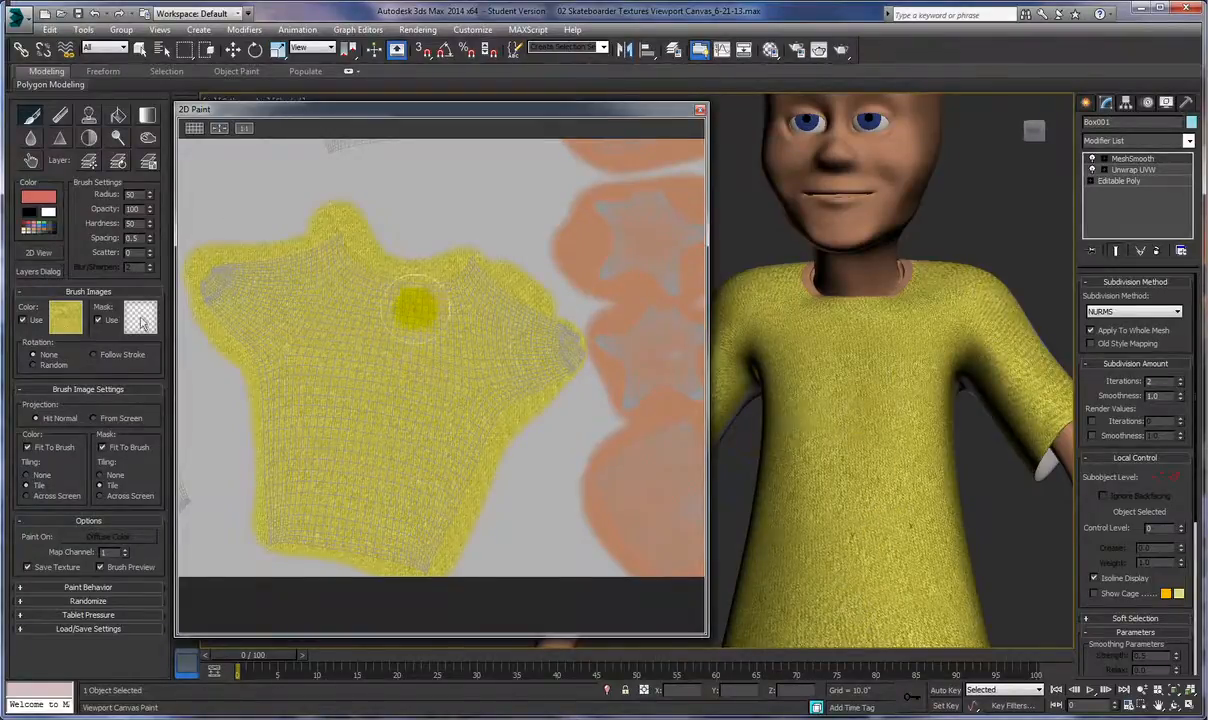
Paint the upper shirt shell completely with the yellow fabric image, sleeves and hem included, and close the 2D paint window.
mouse_move(431, 291)
middle_mouse_down()
mouse_move(389, 416)
mouse_move(484, 440)
mouse_move(464, 437)
middle_mouse_up()
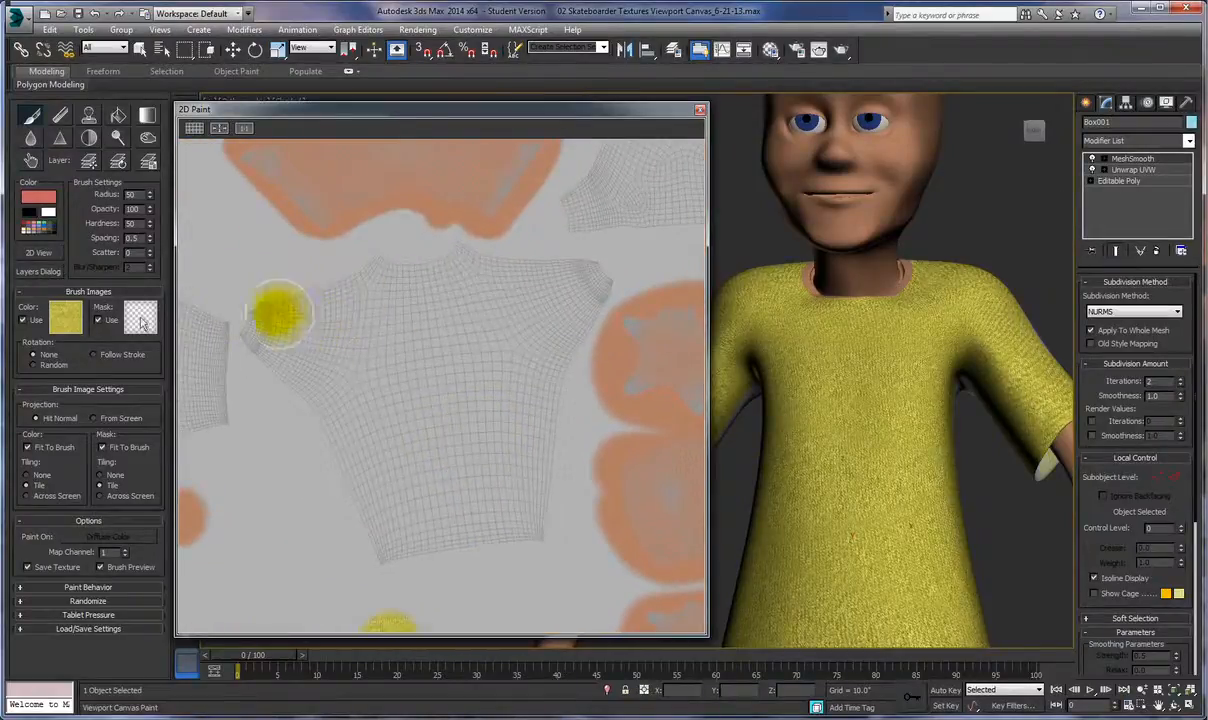
mouse_move(265, 310)
left_mouse_down()
mouse_move(383, 268)
mouse_move(460, 262)
left_mouse_up()
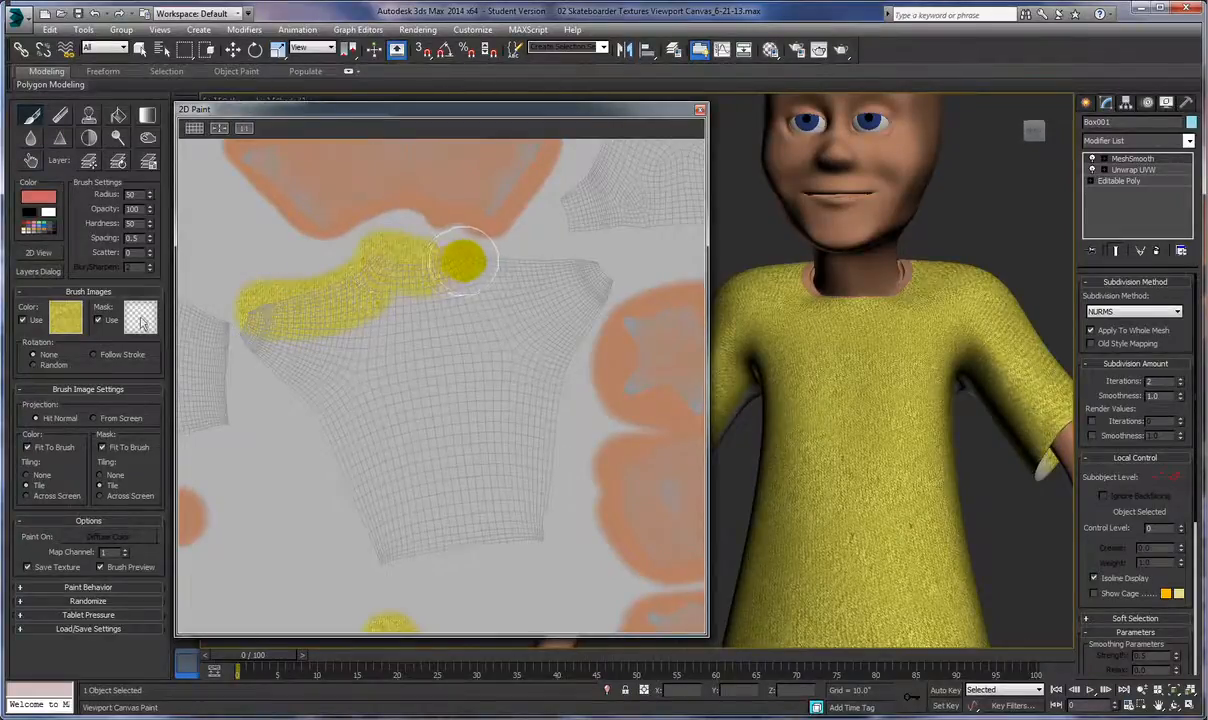
mouse_move(572, 270)
left_mouse_down()
mouse_move(585, 268)
mouse_move(548, 395)
mouse_move(558, 272)
mouse_move(266, 318)
mouse_move(253, 351)
mouse_move(313, 404)
mouse_move(381, 577)
mouse_move(469, 547)
mouse_move(547, 550)
mouse_move(531, 499)
mouse_move(540, 345)
left_mouse_up()
mouse_move(341, 316)
left_mouse_down()
mouse_move(550, 305)
mouse_move(287, 352)
mouse_move(525, 360)
mouse_move(345, 377)
mouse_move(383, 410)
mouse_move(531, 398)
mouse_move(345, 437)
mouse_move(348, 453)
mouse_move(528, 453)
mouse_move(346, 512)
mouse_move(512, 504)
mouse_move(431, 545)
mouse_move(531, 528)
mouse_move(440, 337)
left_mouse_up()
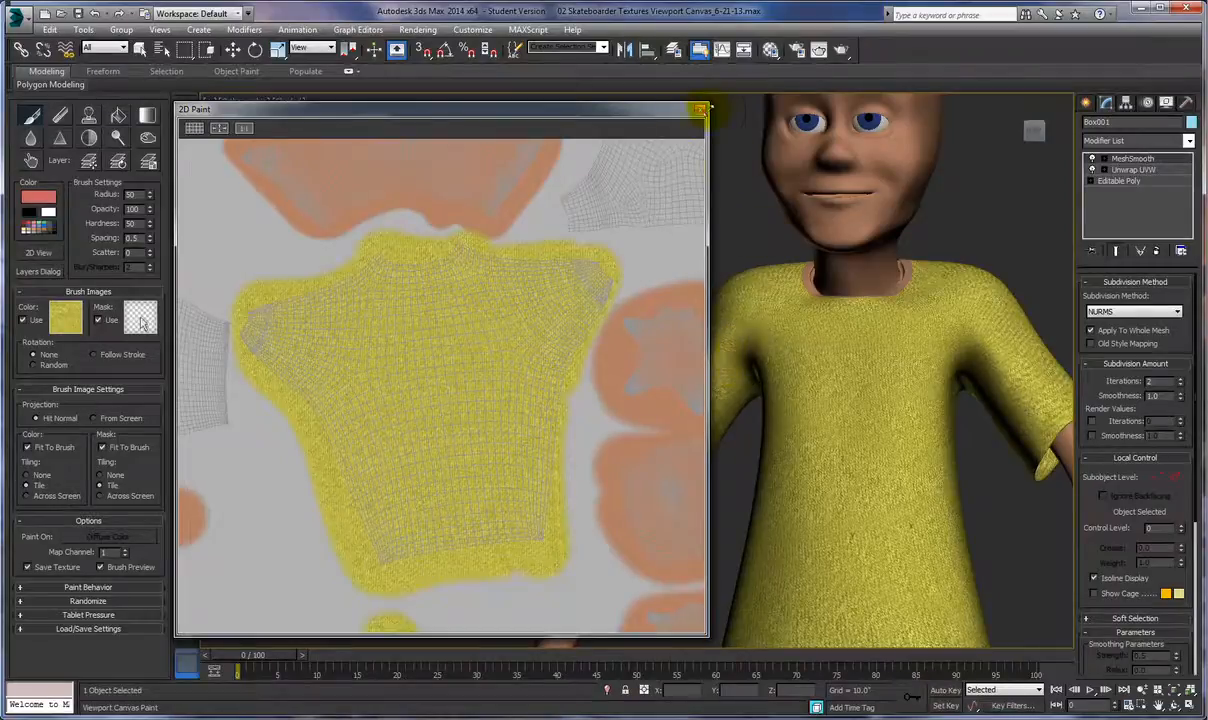
left_click(699, 113)
Examine the shirt's sleeve openings and hem from below and its fabric texture from the front for unpainted spots.
mouse_move(629, 212)
middle_mouse_down("alt")
mouse_move(763, 299)
mouse_move(745, 309)
mouse_move(728, 270)
mouse_move(763, 420)
middle_mouse_up("alt")
middle_click_drag(838, 460, 790, 412, "alt")
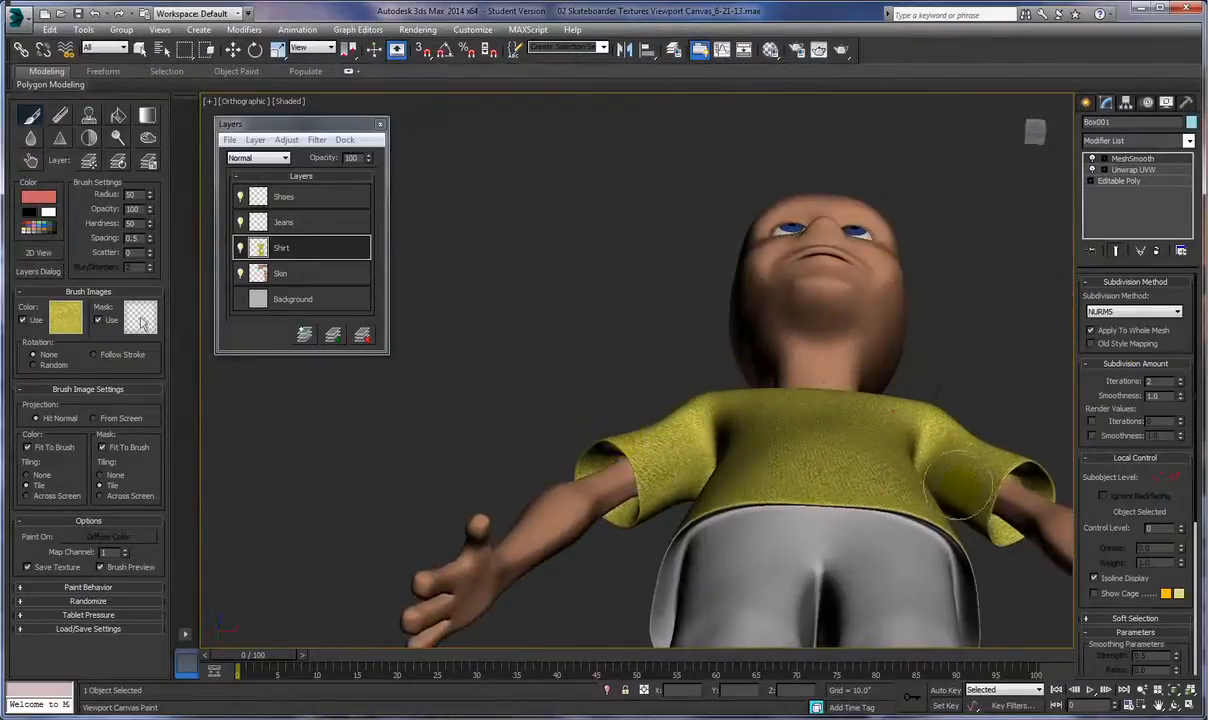
middle_click_drag(920, 410, 858, 318, "alt")
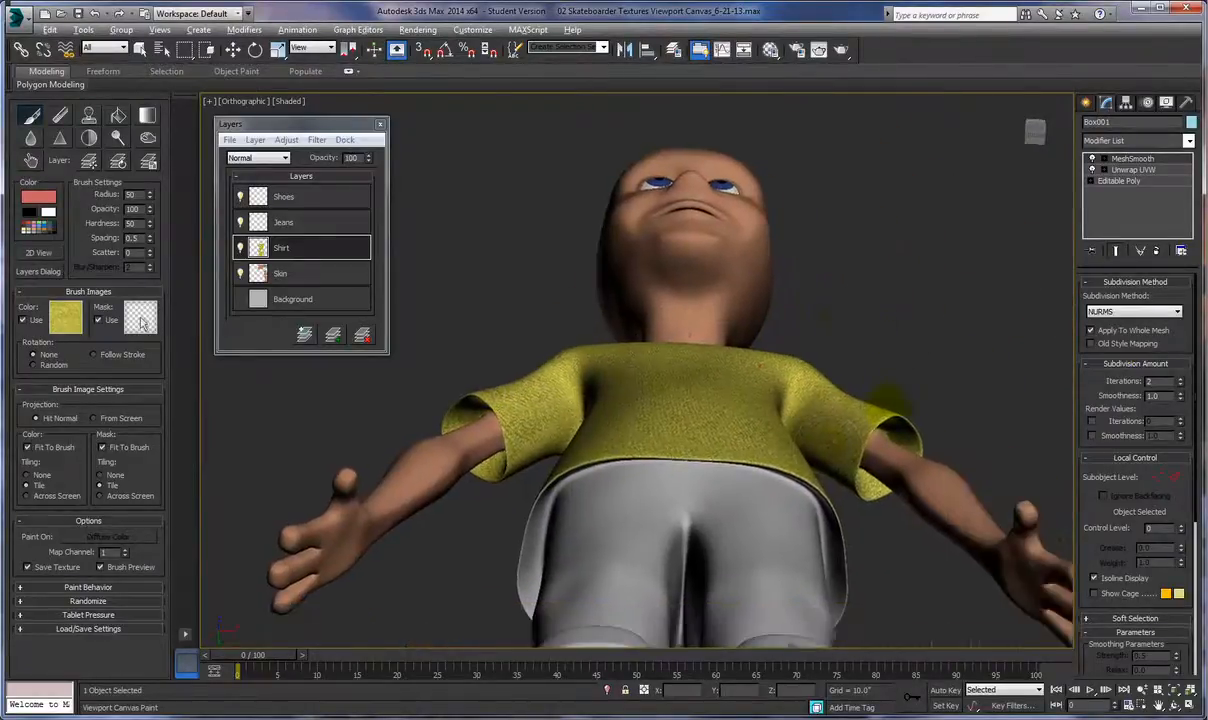
left_click_drag(585, 448, 538, 508)
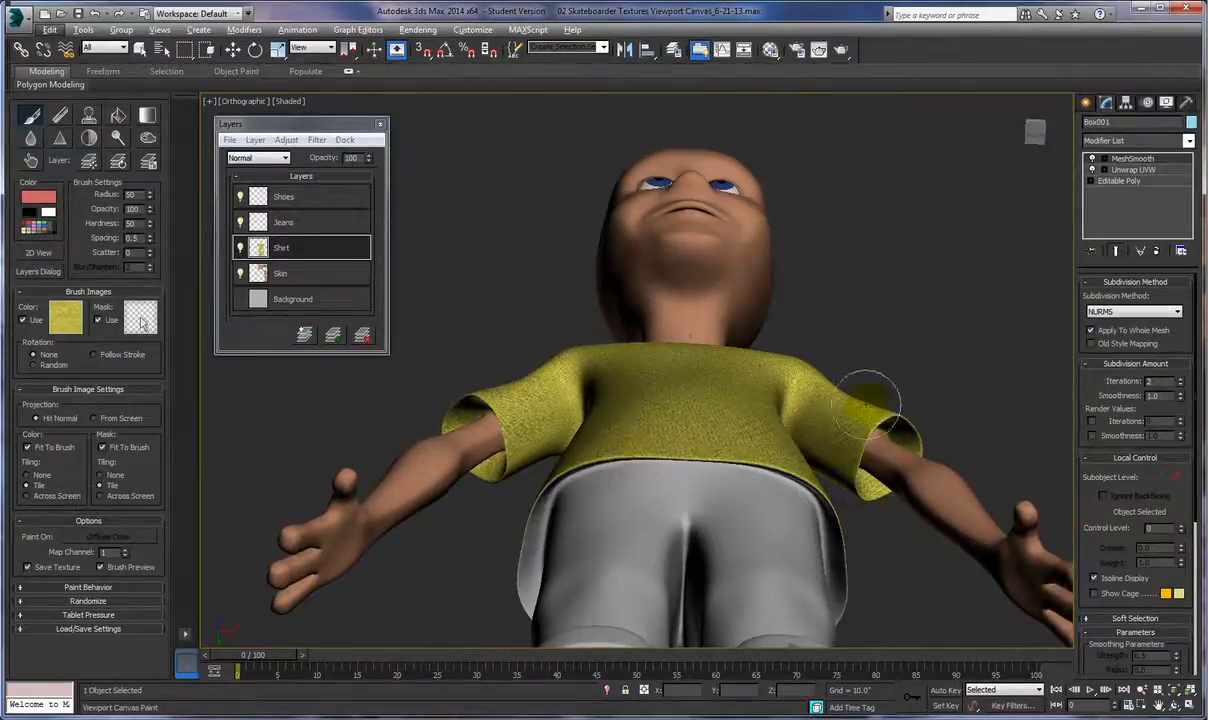
mouse_move(880, 370)
middle_mouse_down("alt")
mouse_move(915, 376)
mouse_move(880, 370)
middle_mouse_up("alt")
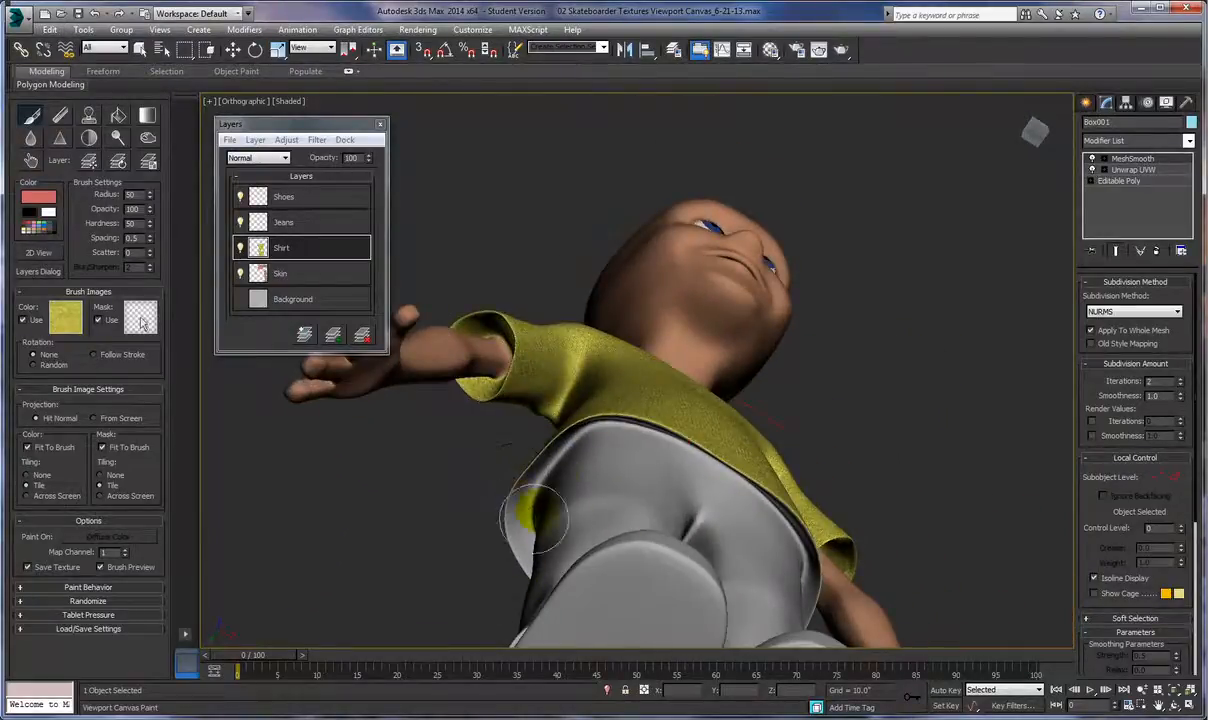
middle_click_drag(940, 433, 845, 610, "alt")
middle_click_drag(930, 410, 930, 452, "alt")
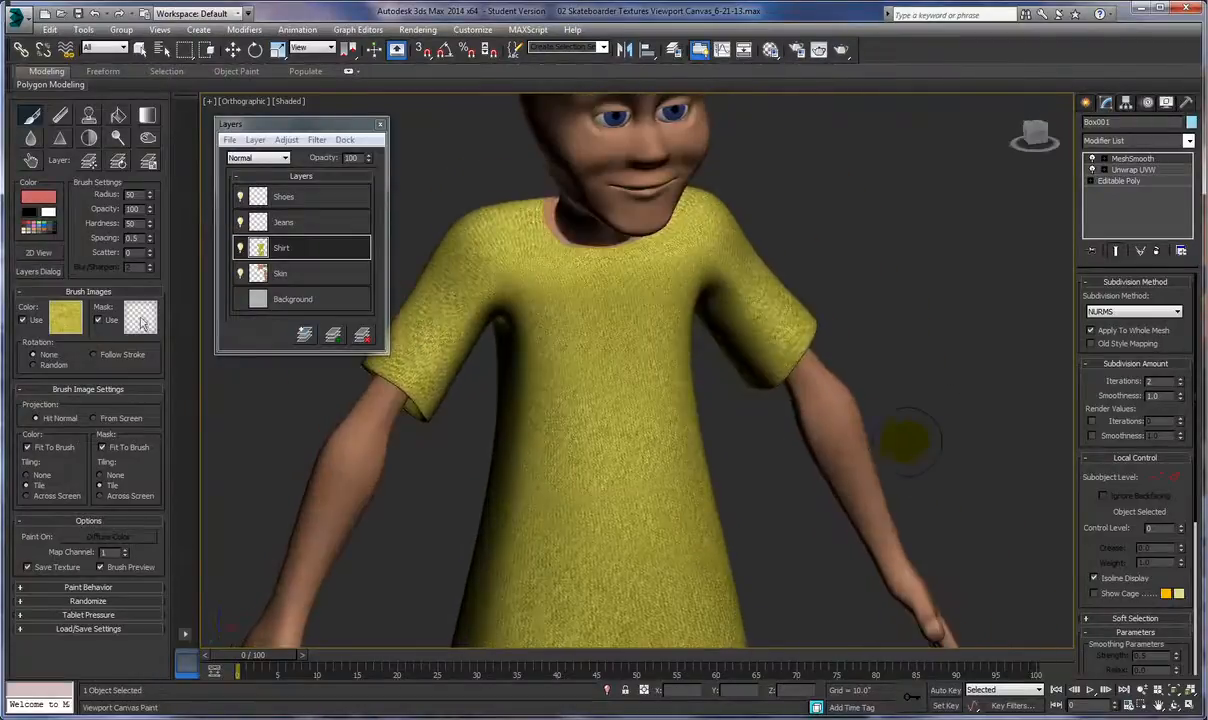
scroll(777, 466, "up", 4)
middle_click_drag(736, 386, 879, 466)
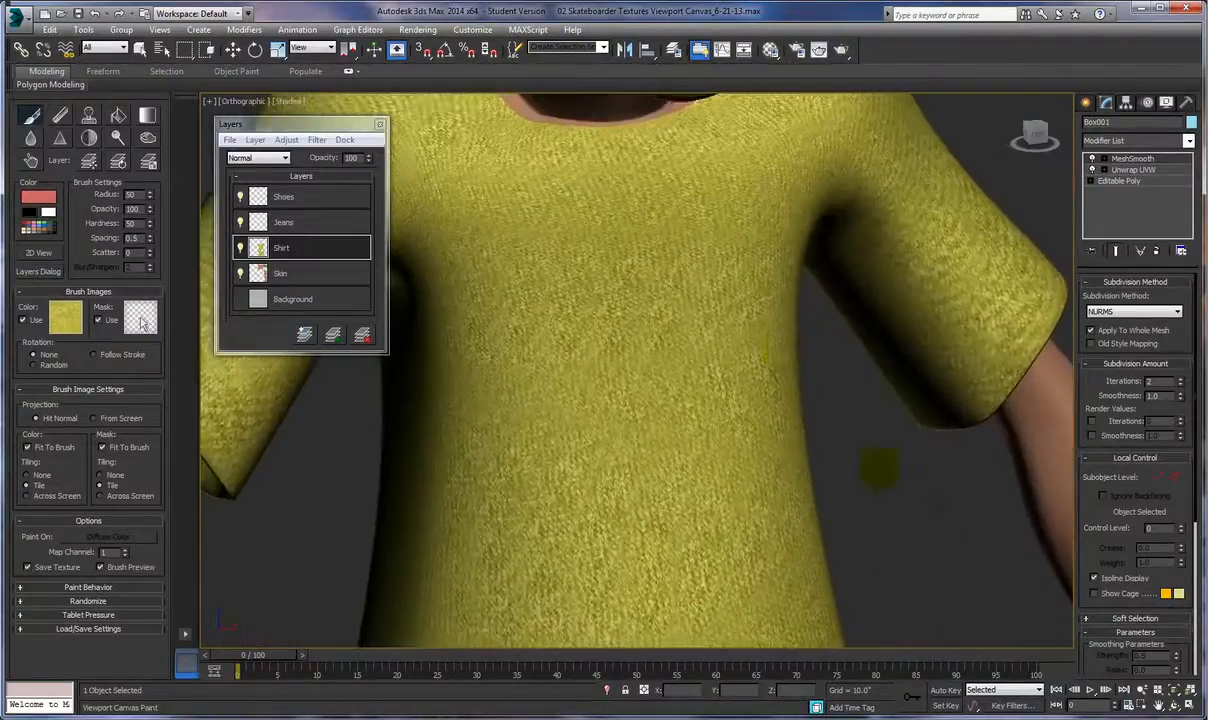
middle_click_drag(752, 330, 829, 526)
Set the brush radius to 21 and paint the skin-colored strip along the front of the shirt collar yellow on the model.
middle_click_drag(585, 372, 665, 422, "alt")
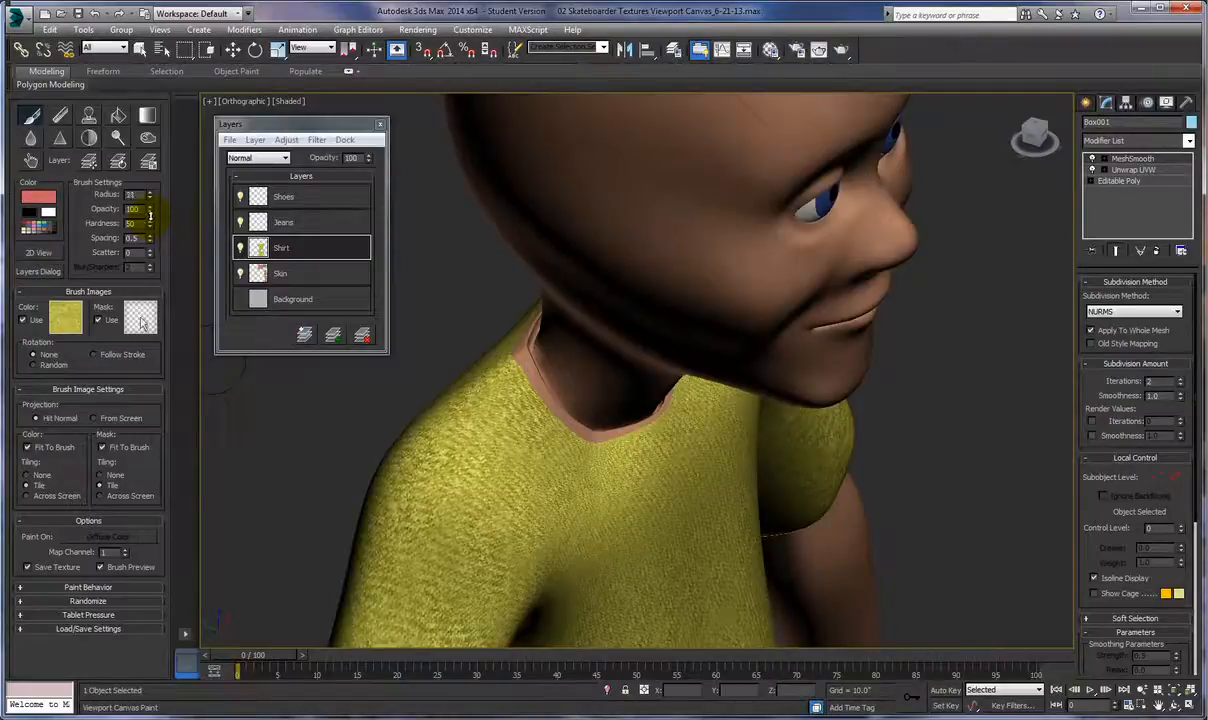
scroll(527, 372, "up", 5)
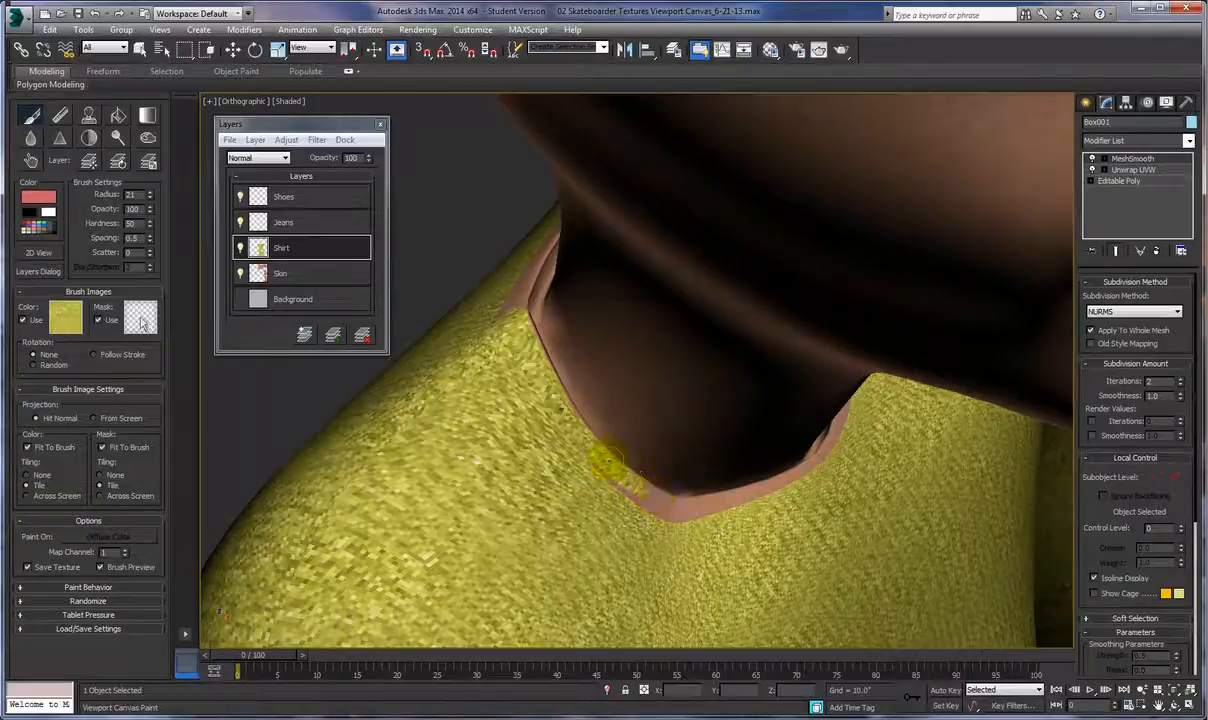
left_click_drag(680, 507, 670, 512)
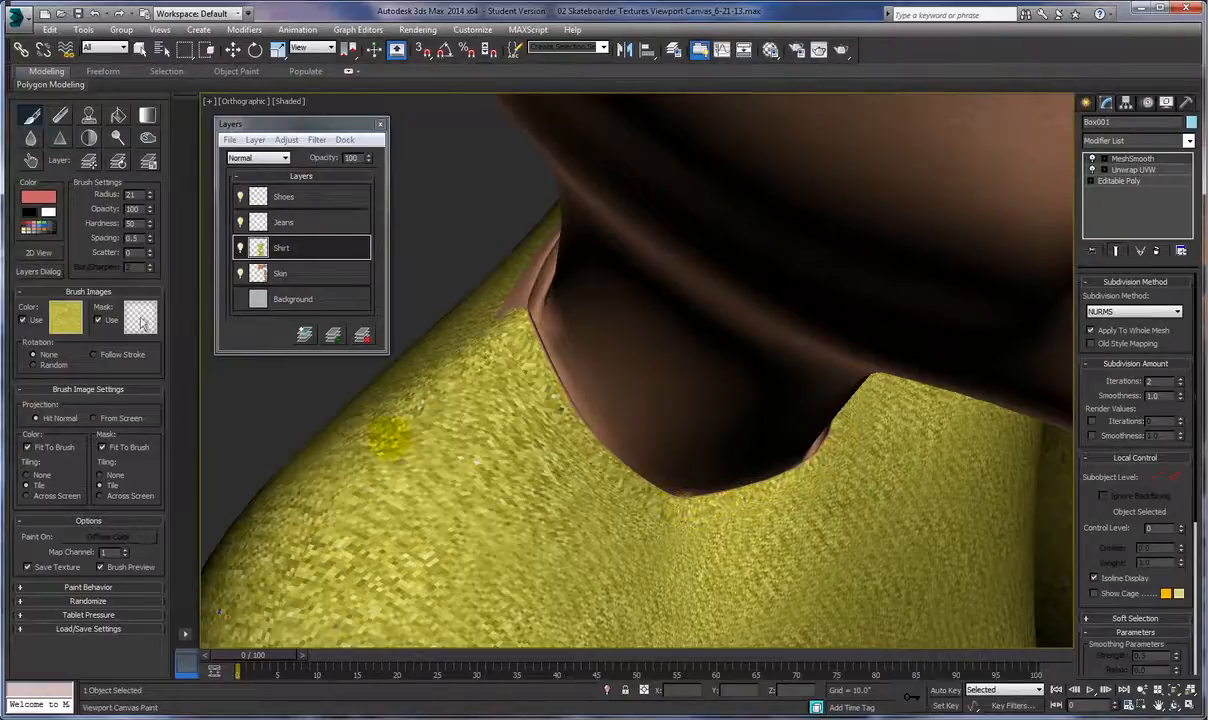
Paint the remaining skin-colored collar strip beside the neck yellow on the model and check the whole neckline.
middle_click_drag(368, 407, 476, 428, "alt")
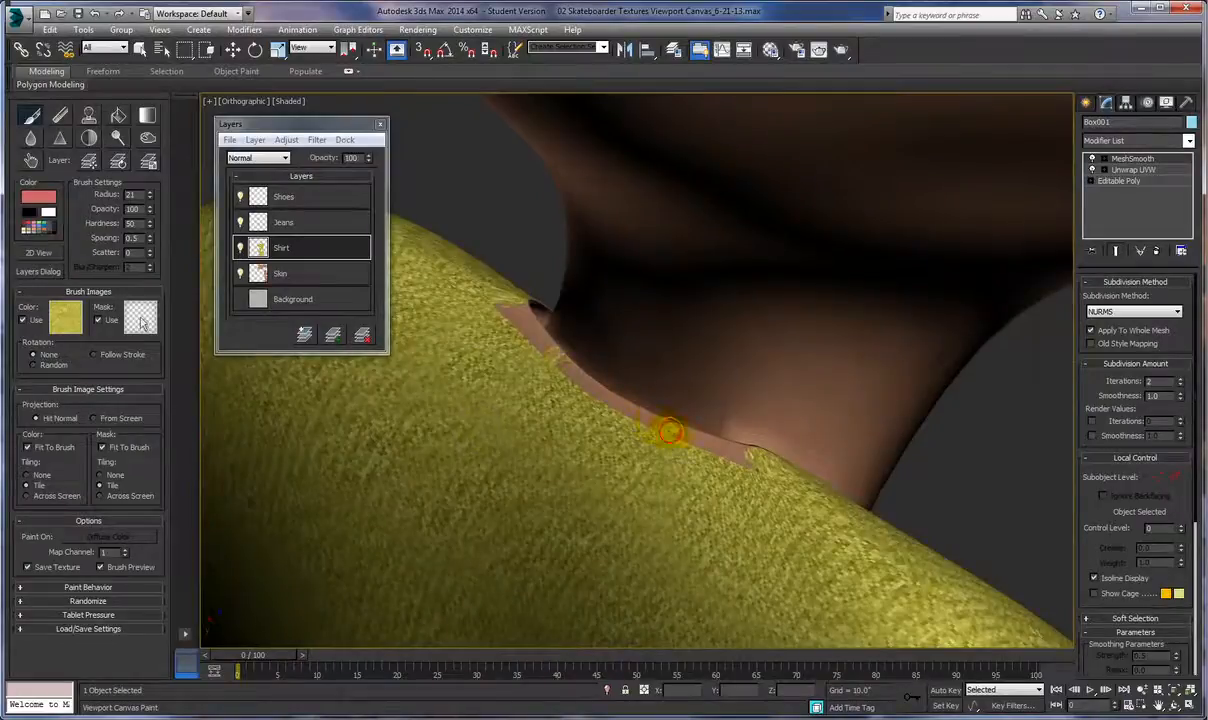
left_click_drag(662, 427, 725, 450)
mouse_move(722, 458)
middle_mouse_down("alt")
mouse_move(704, 453)
mouse_move(706, 119)
mouse_move(677, 163)
middle_mouse_up("alt")
middle_click_drag(691, 371, 697, 90, "alt")
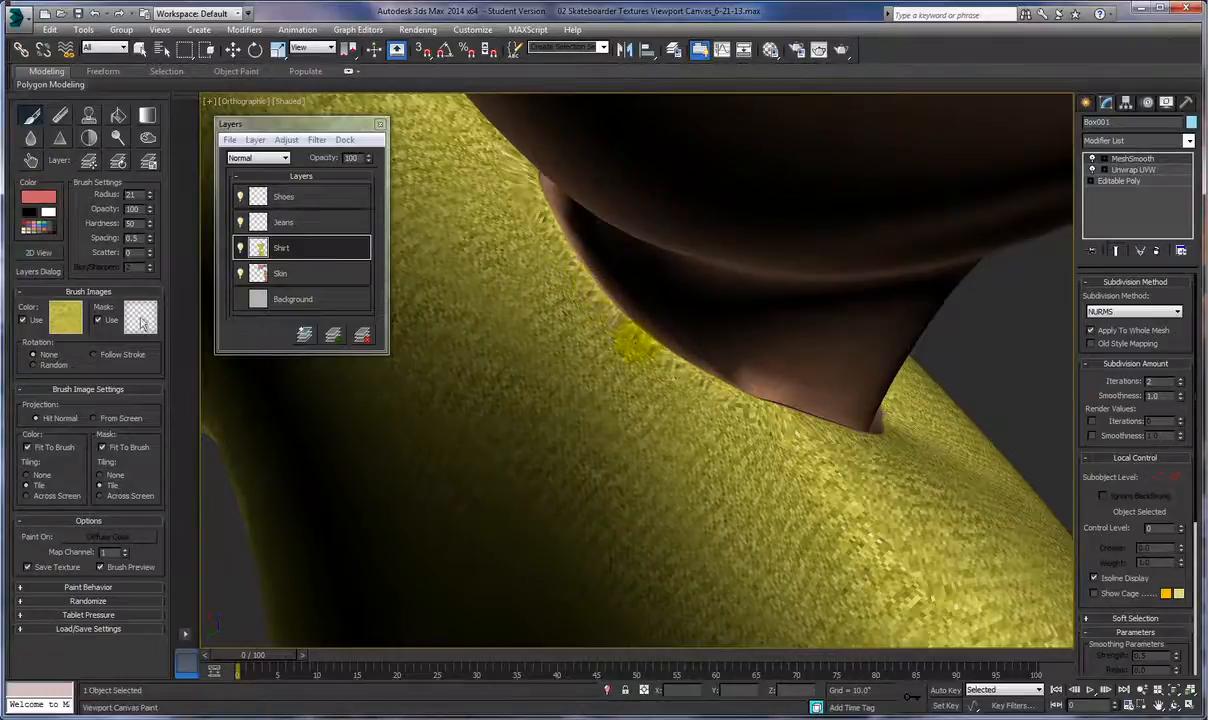
middle_click_drag(645, 360, 614, 347, "alt")
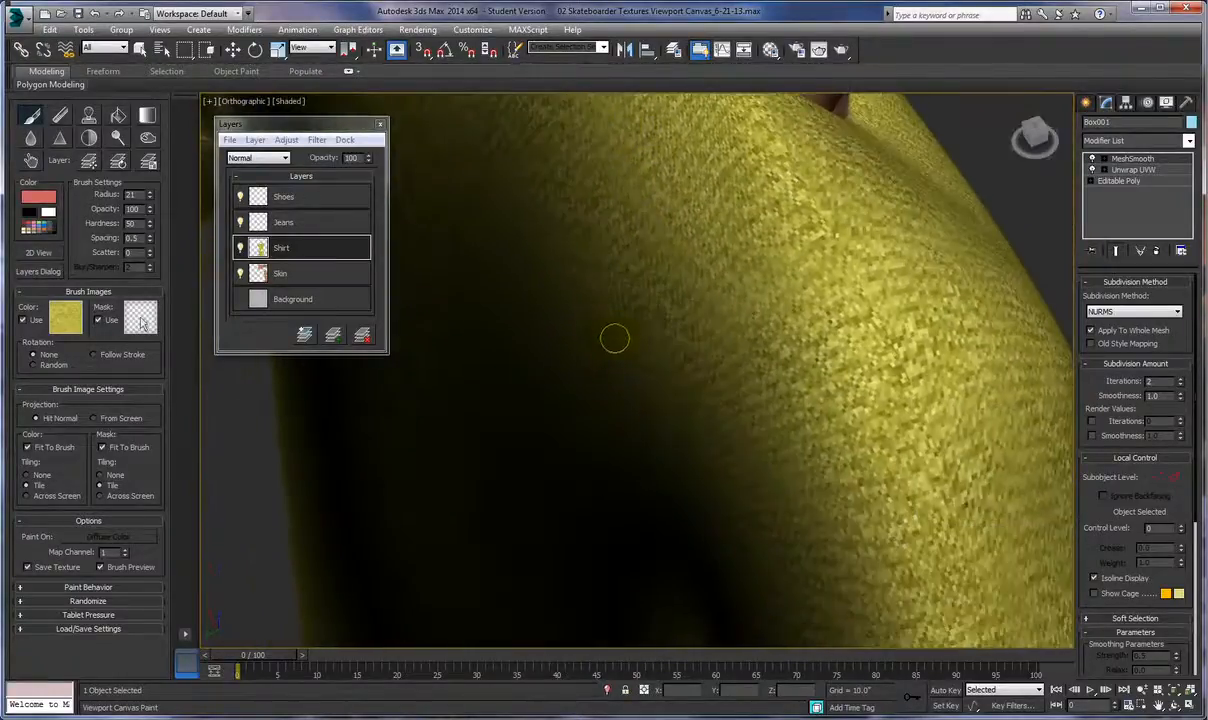
scroll(615, 338, "down", 7)
middle_click_drag(664, 465, 500, 400, "alt")
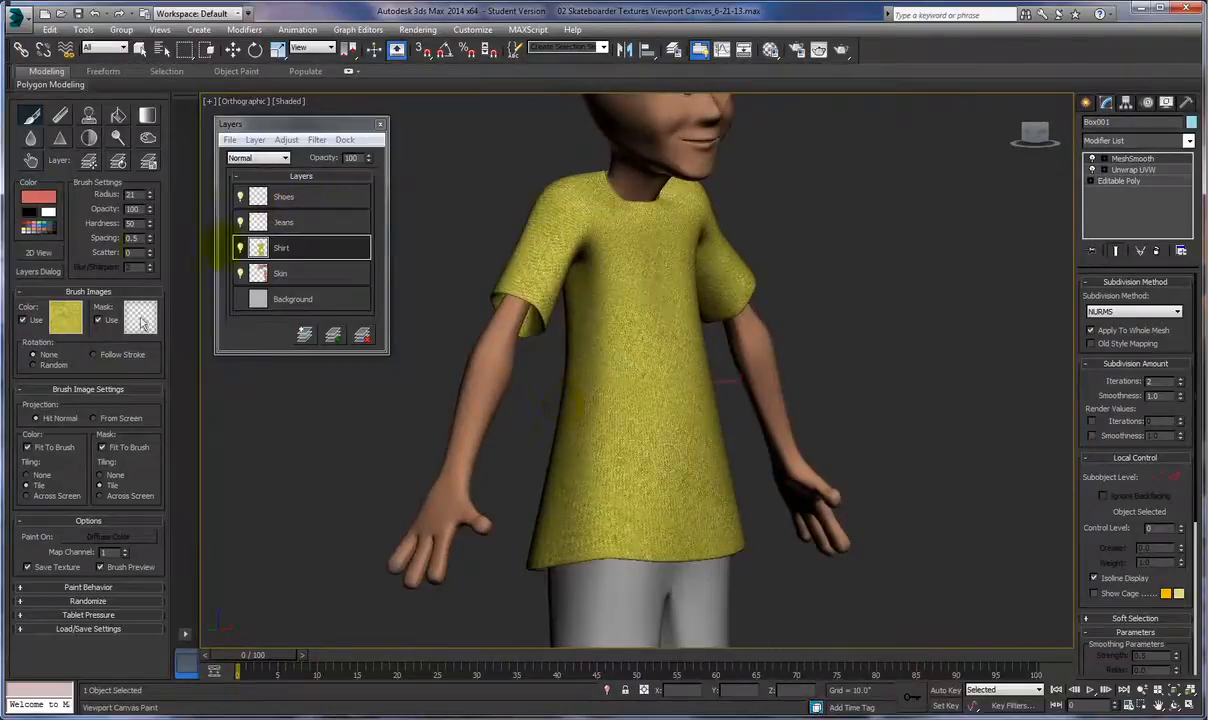
In the 2D paint view, fill the gaps in the yellow collar strip near the head shell's right edge and check the collar.
left_click(42, 252)
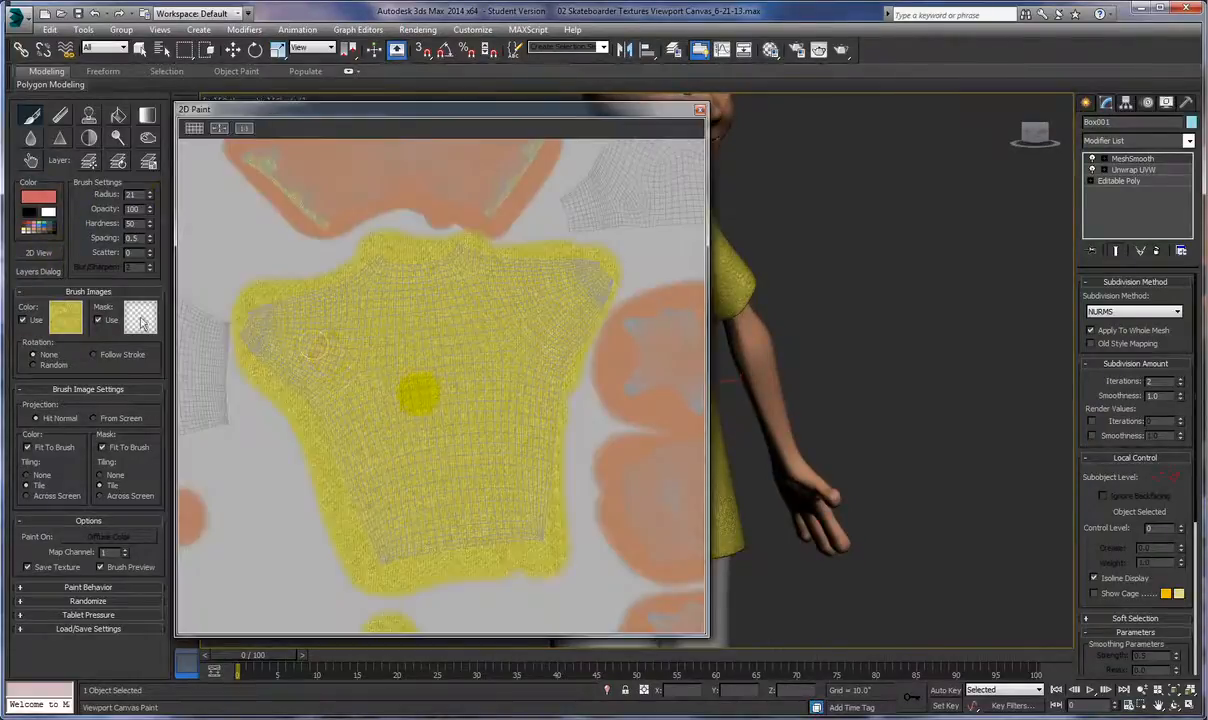
mouse_move(489, 290)
middle_mouse_down()
mouse_move(475, 345)
mouse_move(483, 404)
middle_mouse_up()
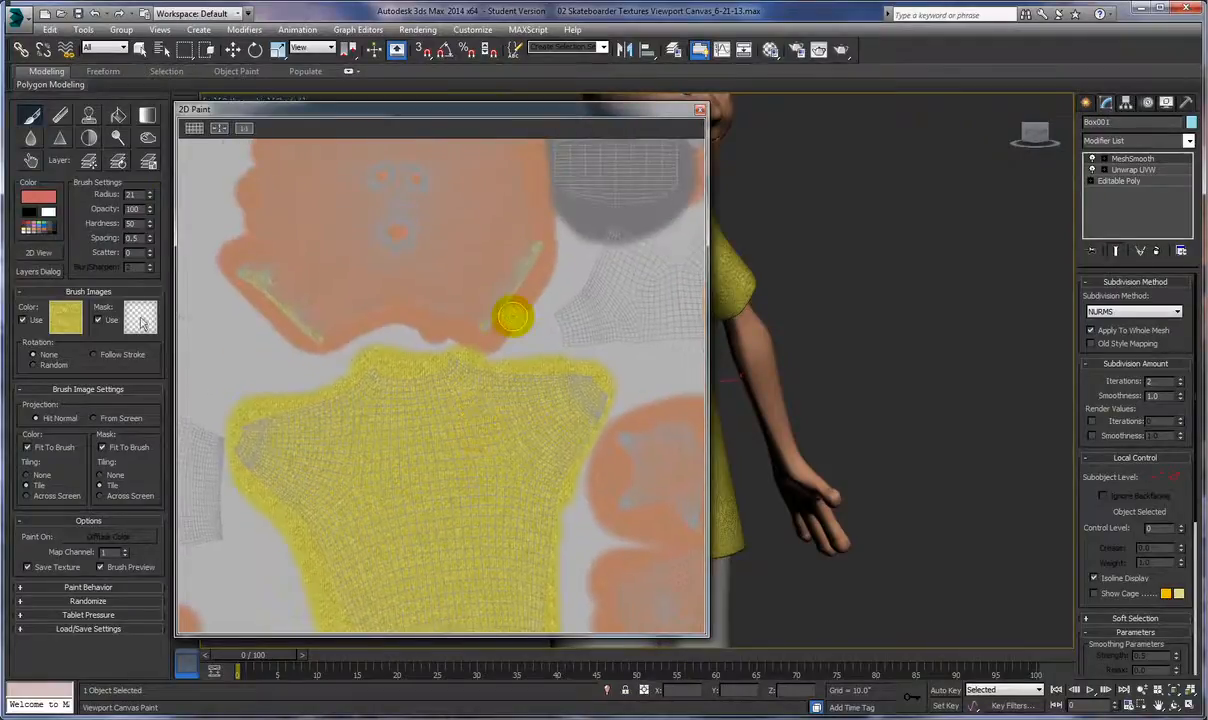
scroll(512, 316, "up", 3)
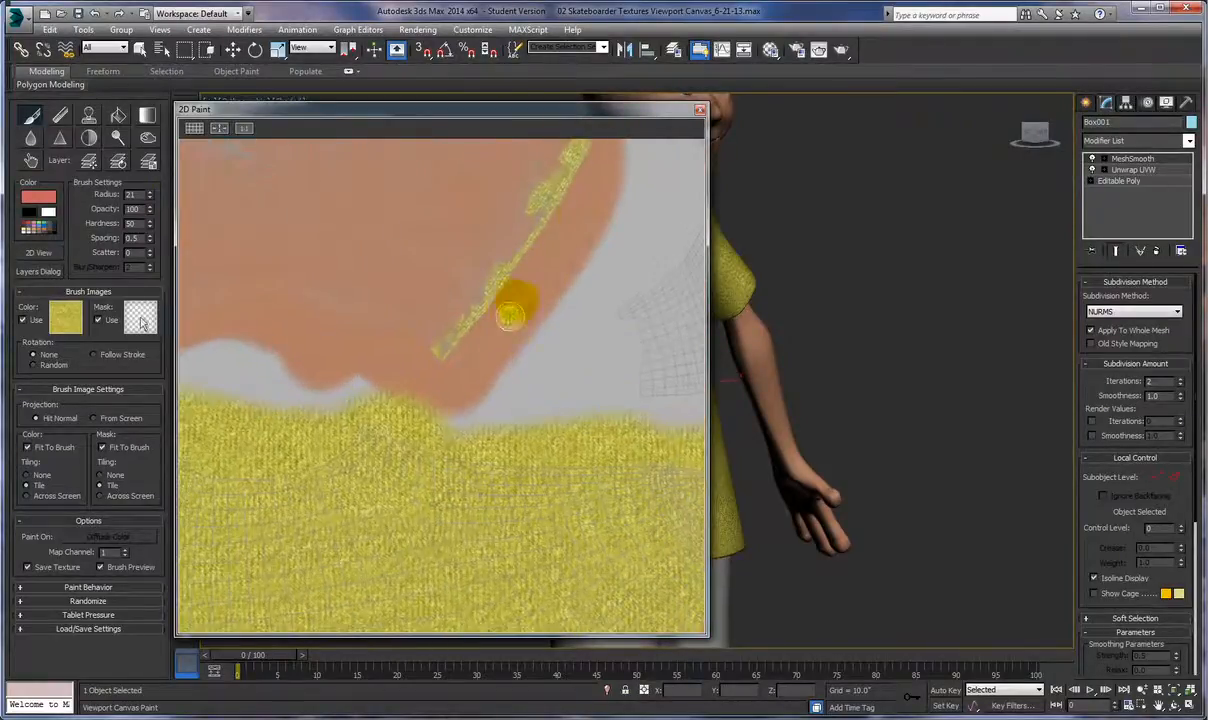
mouse_move(580, 218)
middle_mouse_down()
mouse_move(660, 256)
mouse_move(642, 264)
middle_mouse_up()
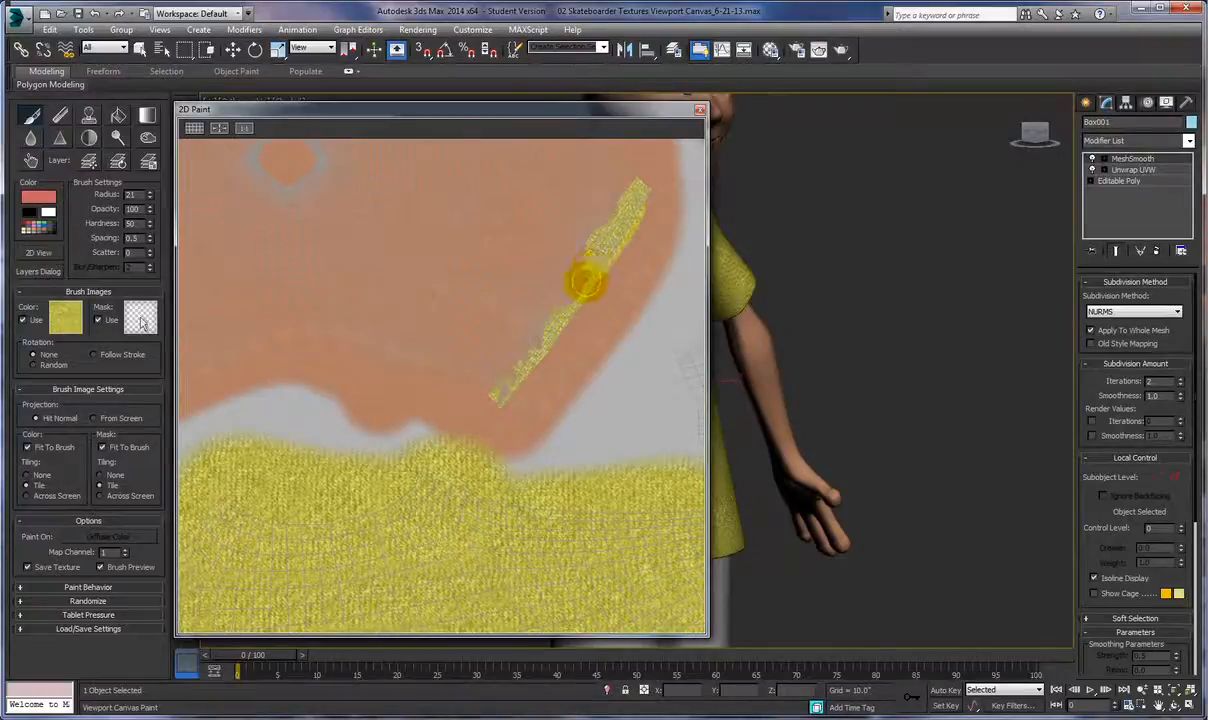
mouse_move(543, 343)
left_mouse_down()
mouse_move(512, 353)
mouse_move(501, 386)
left_mouse_up()
middle_click_drag(838, 255, 971, 250)
middle_click_drag(880, 248, 1103, 572, "alt")
scroll(873, 273, "up", 5)
middle_click_drag(940, 497, 960, 475, "alt")
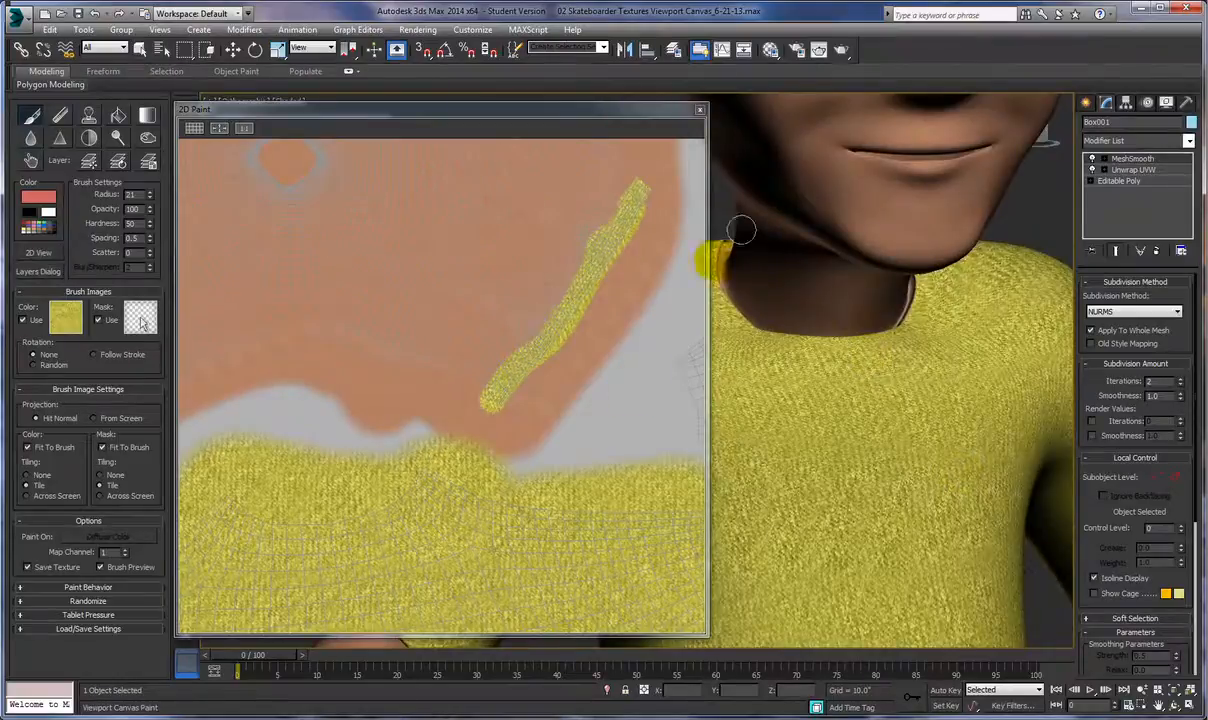
Fill the gaps in the yellow collar strip on the head shell's left edge, check the neckline and close the 2D paint window.
middle_click_drag(625, 394, 814, 393)
middle_click_drag(359, 364, 652, 404)
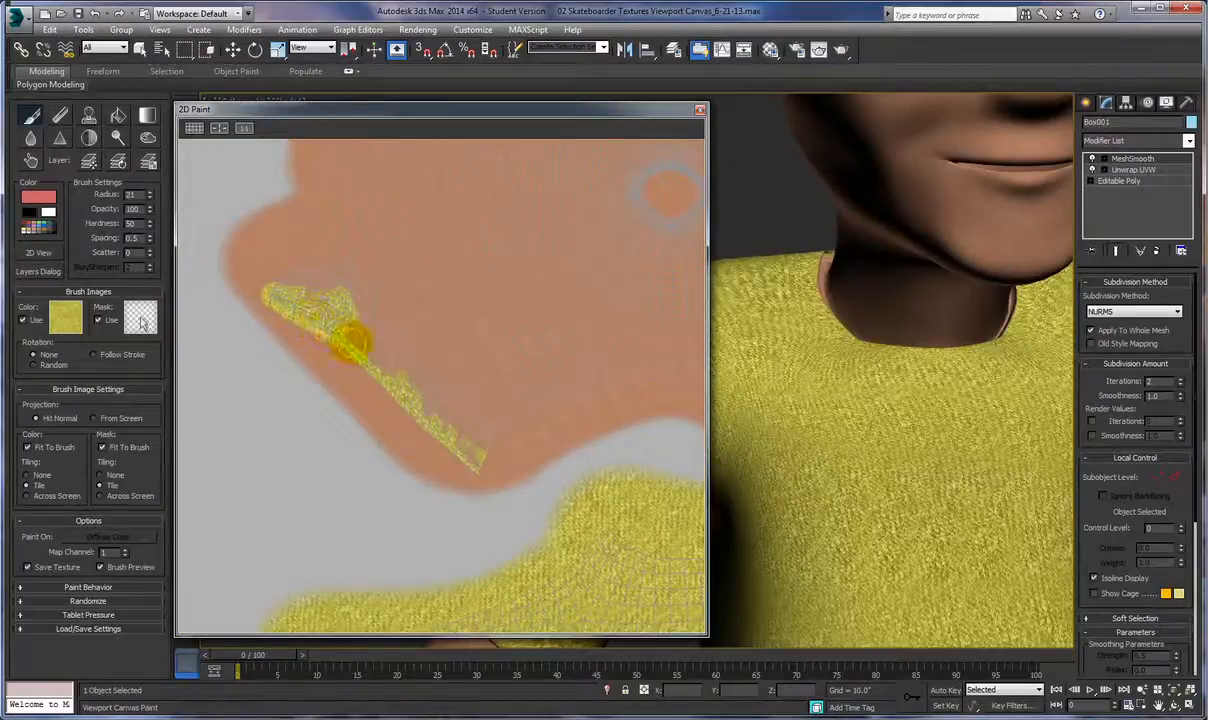
left_click_drag(394, 388, 413, 406)
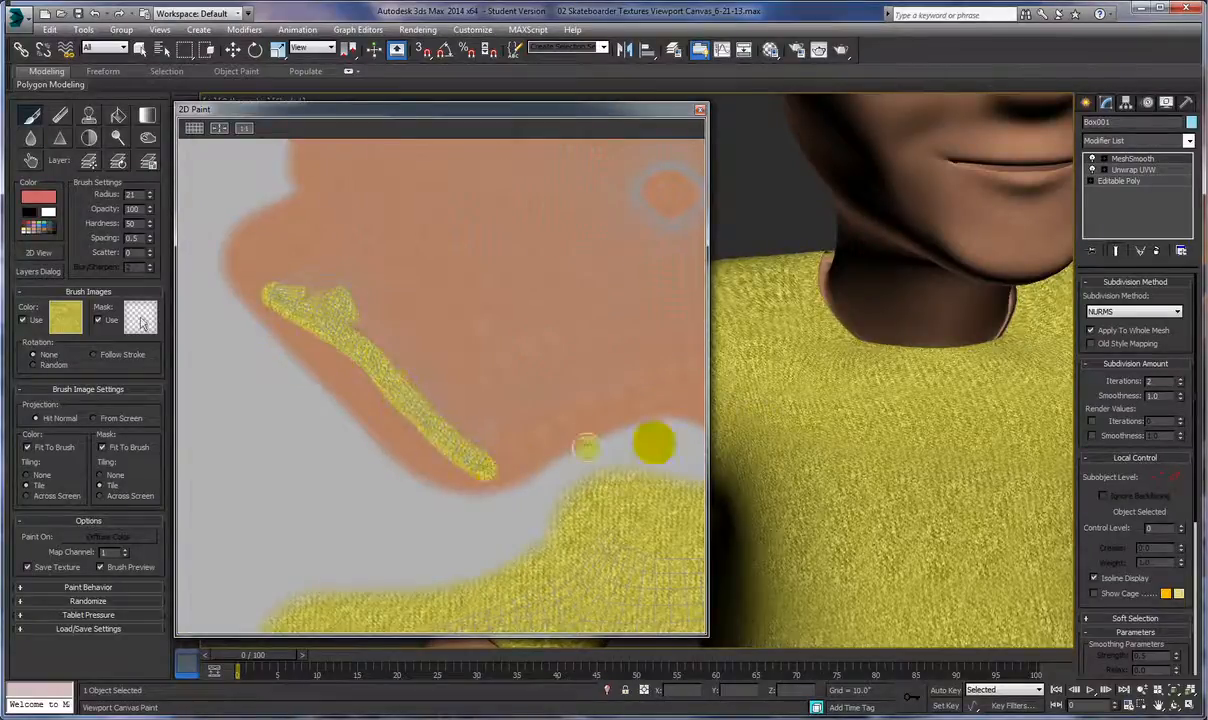
middle_click_drag(720, 405, 629, 390, "alt")
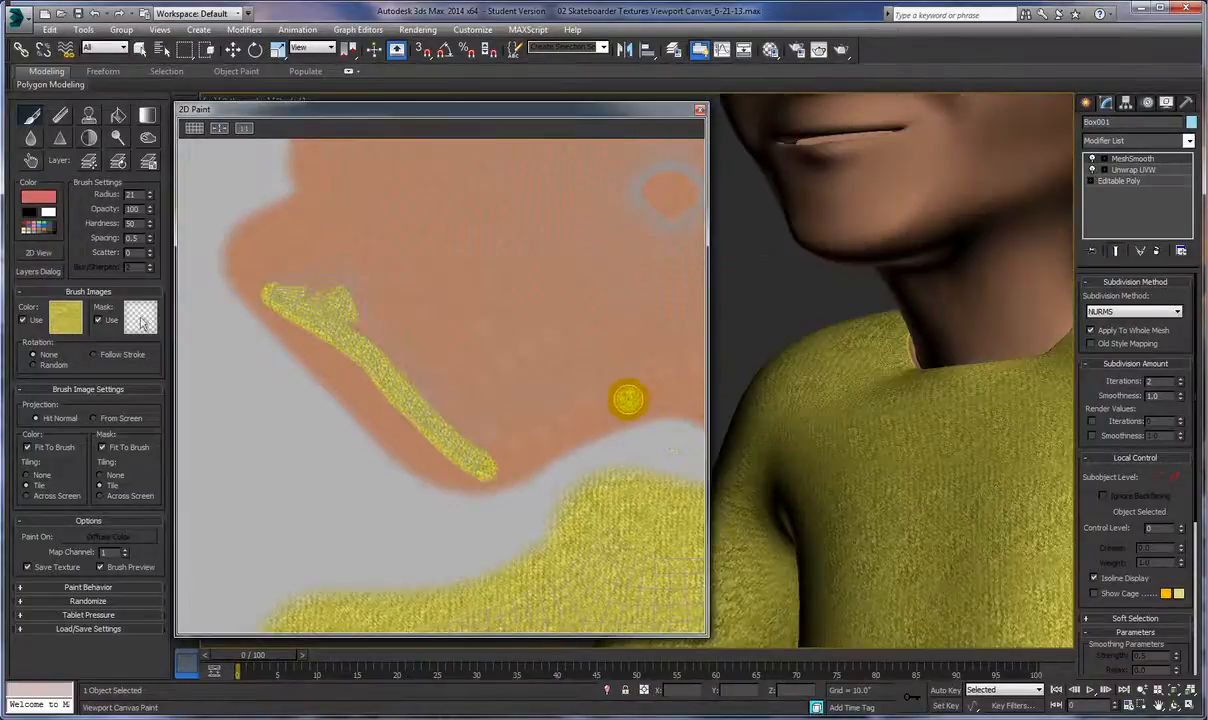
mouse_move(525, 447)
middle_mouse_down()
mouse_move(539, 450)
mouse_move(529, 480)
mouse_move(574, 477)
mouse_move(542, 466)
middle_mouse_up()
middle_click_drag(785, 452, 913, 508, "alt")
scroll(909, 450, "down", 5)
middle_click_drag(790, 510, 807, 485, "alt")
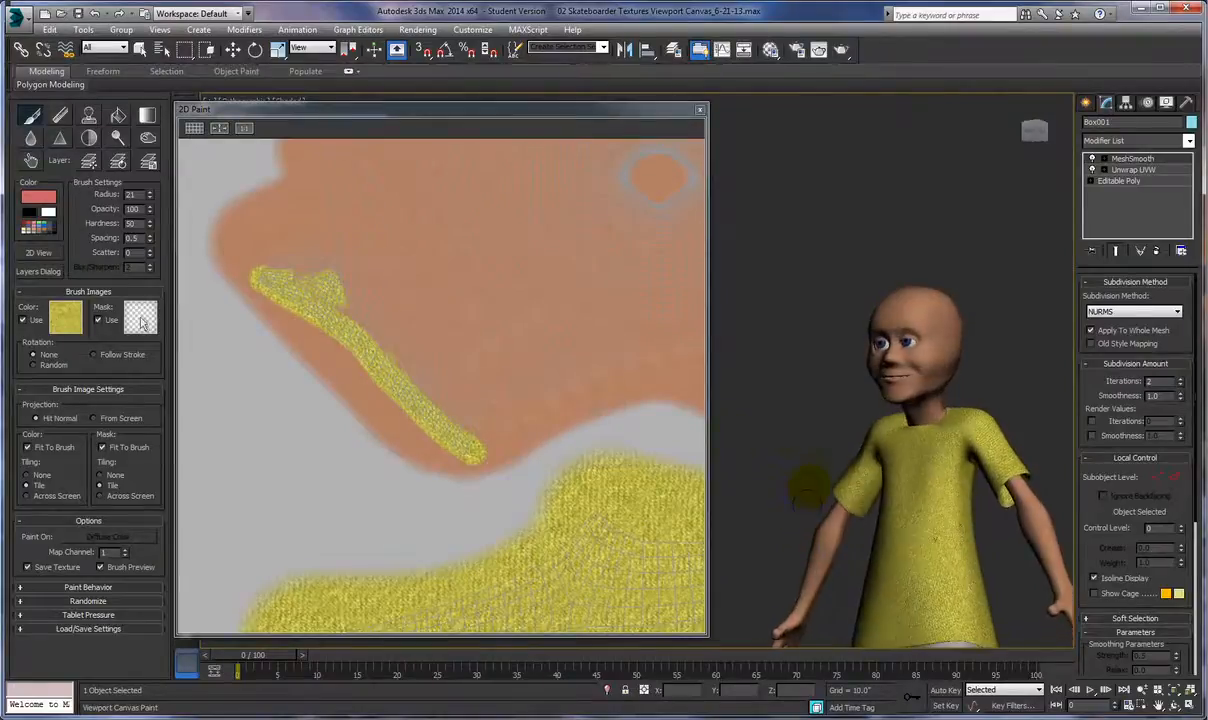
left_click(700, 112)
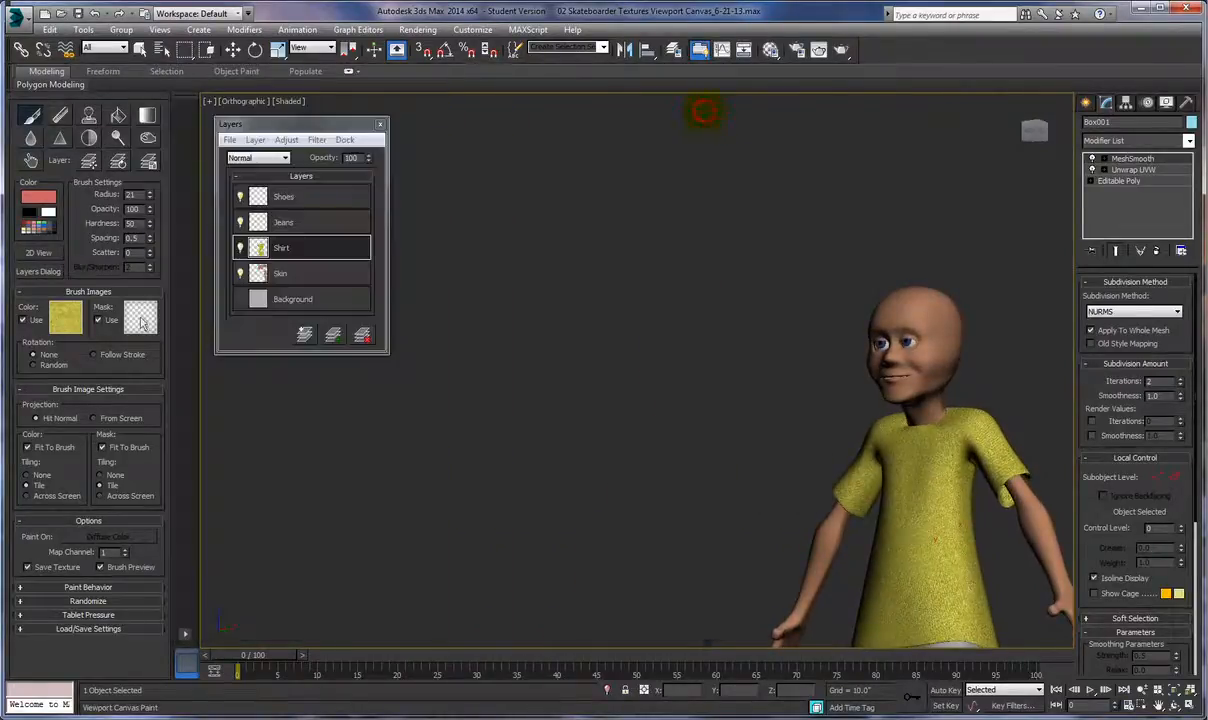
Make the Jeans layer active and set the brush's color image to the blue denim custom map.
left_click(283, 222)
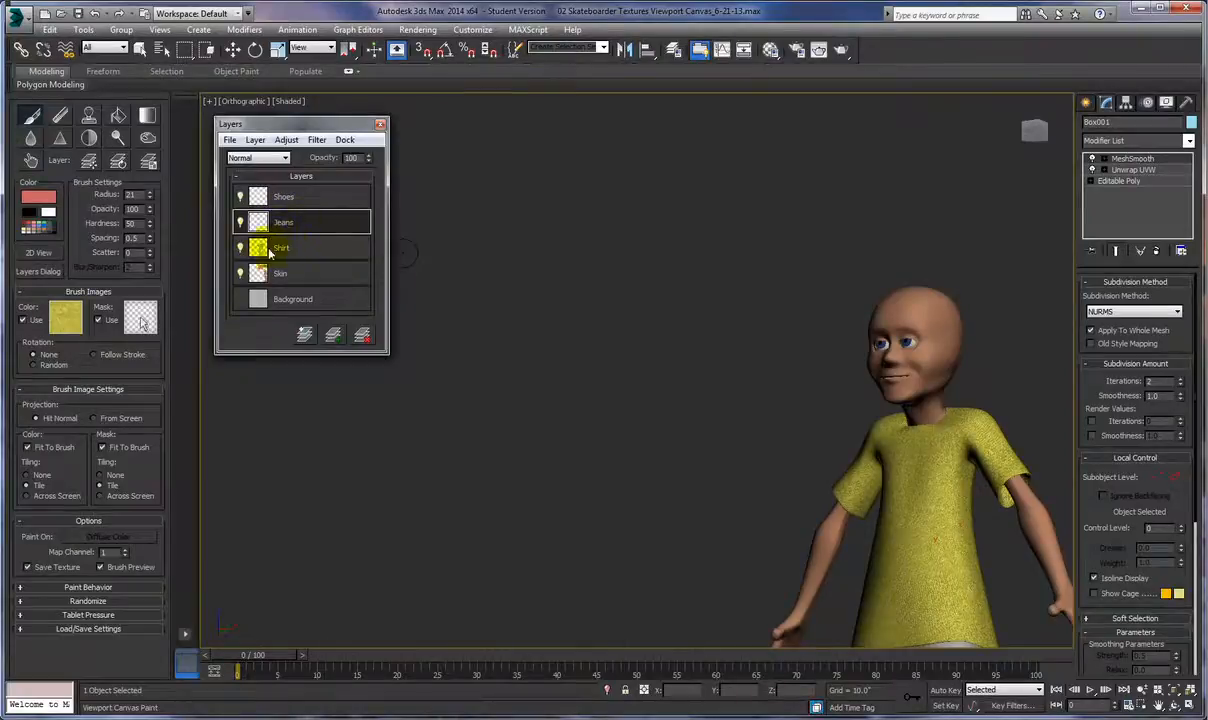
left_click(55, 321)
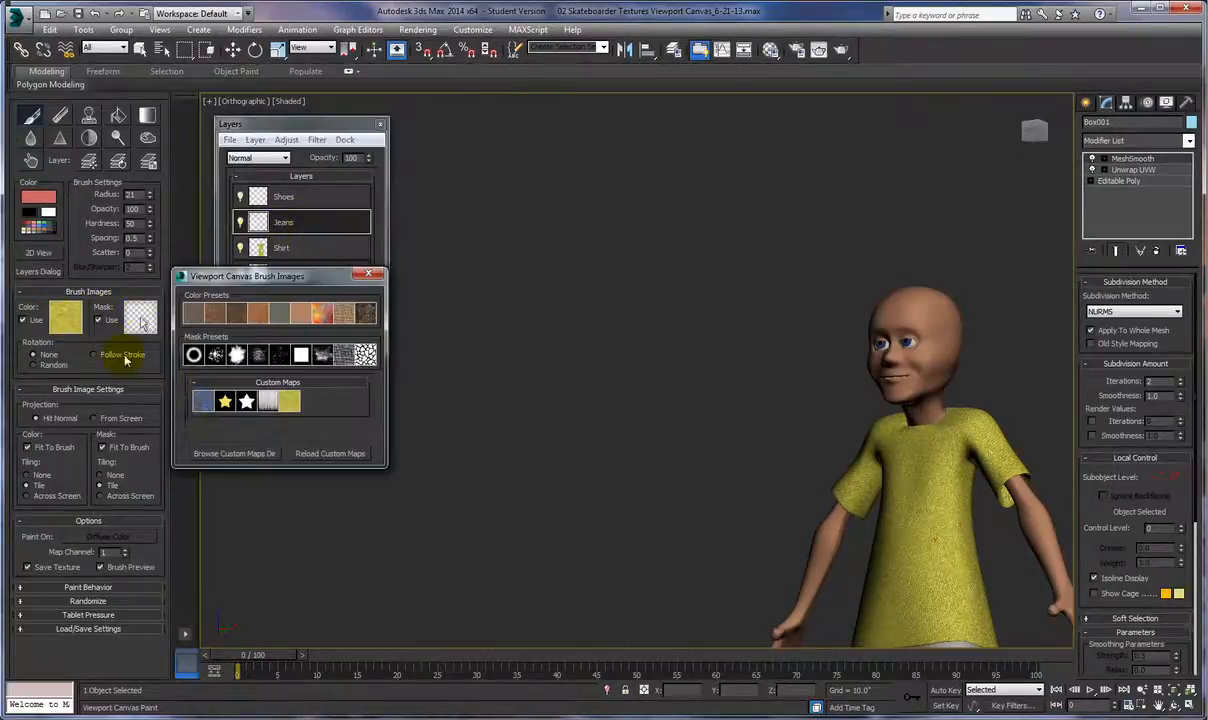
left_click(203, 402)
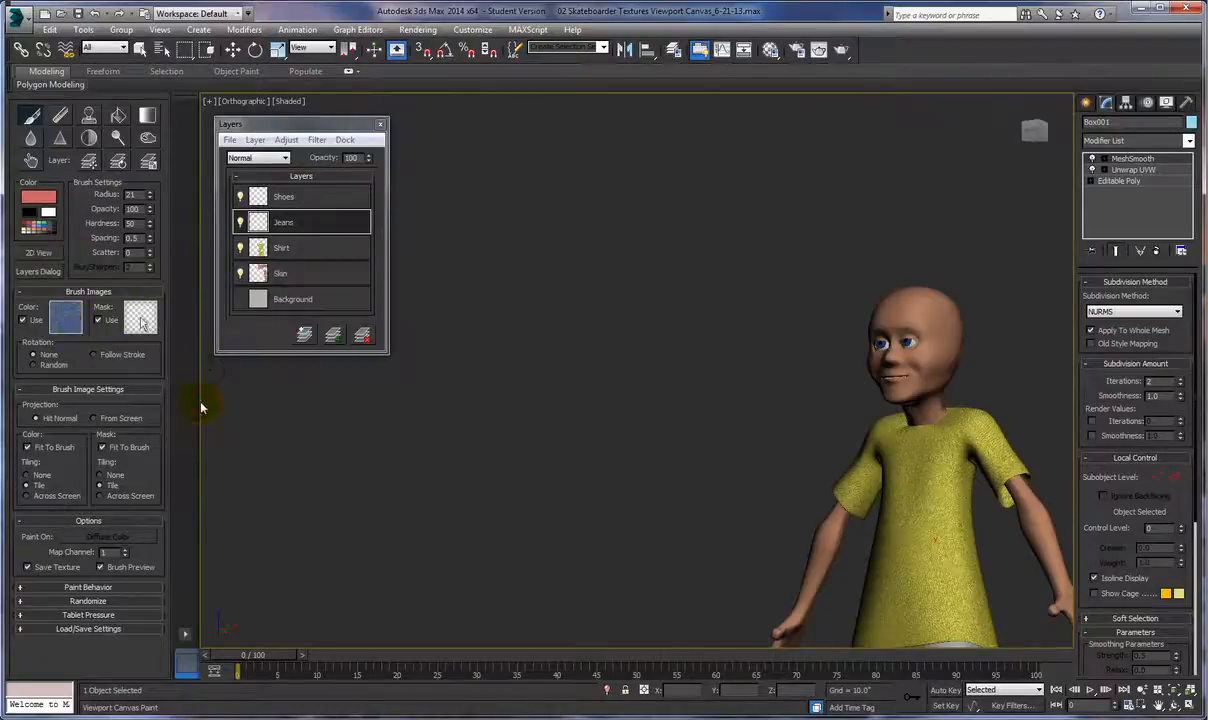
Open the 2D paint view and frame the two unpainted jeans shells beside the model's legs.
middle_click_drag(657, 460, 464, 280)
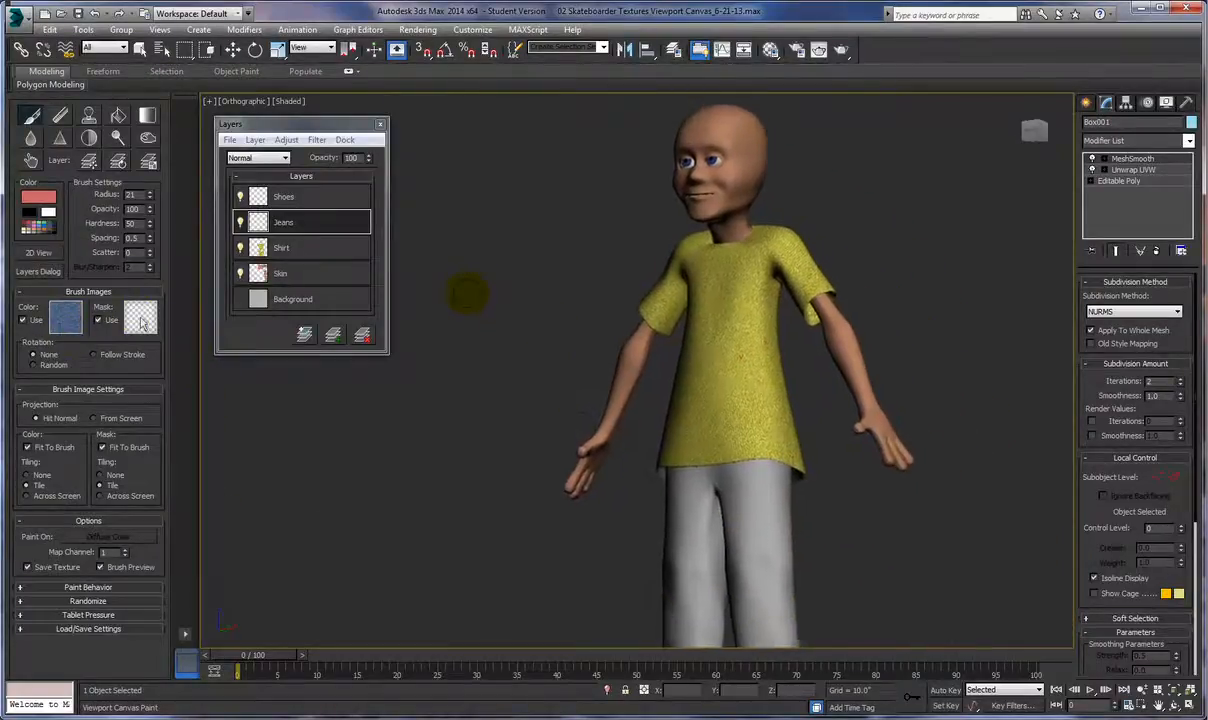
scroll(468, 293, "down", 3)
middle_click_drag(465, 340, 510, 345, "alt")
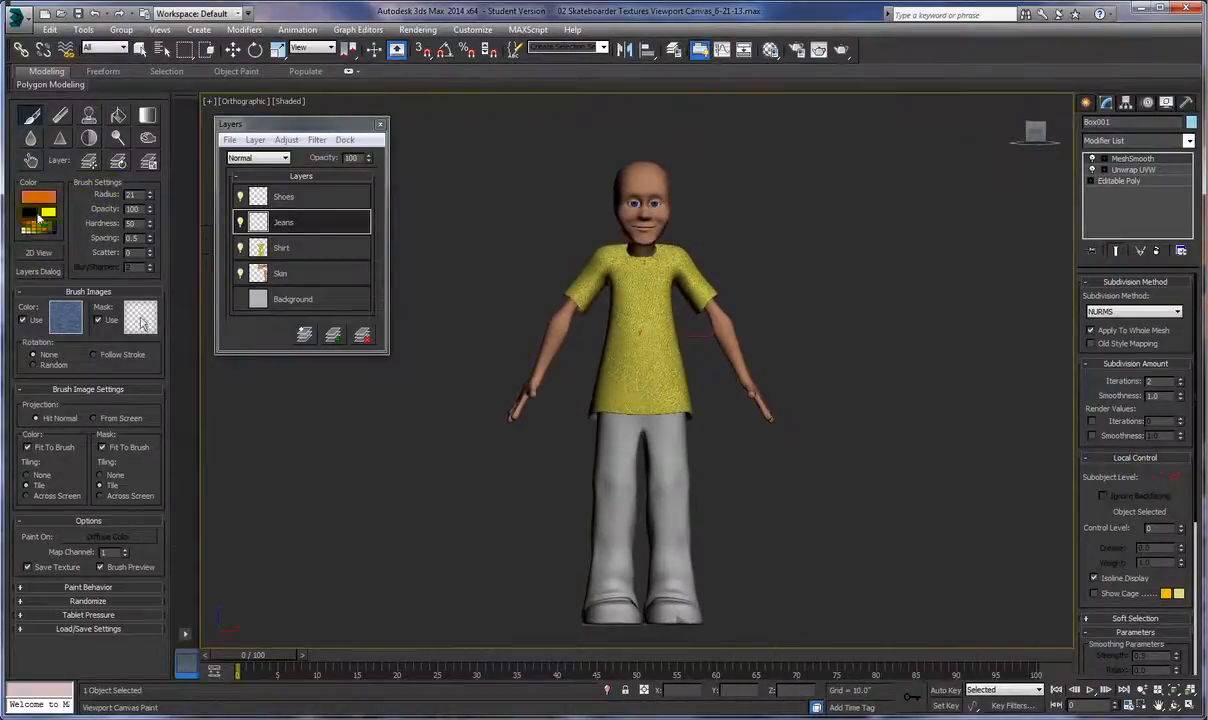
left_click(38, 253)
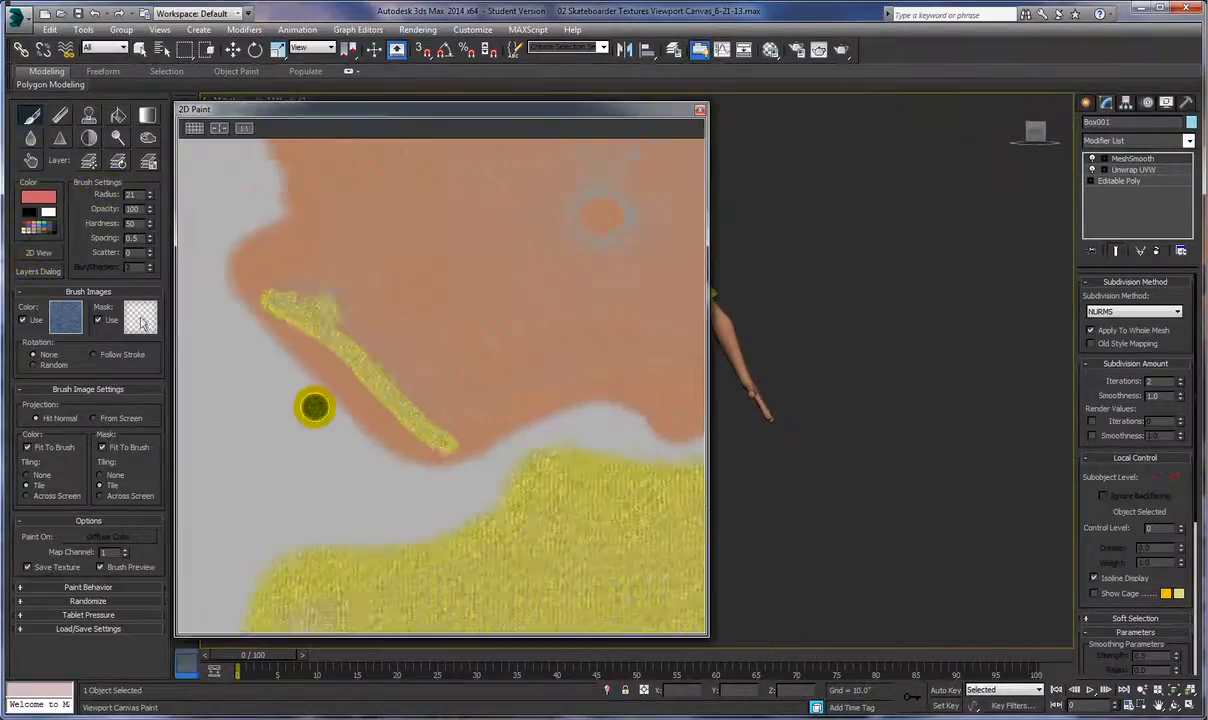
scroll(313, 407, "down", 3)
scroll(313, 407, "down", 2)
mouse_move(852, 561)
middle_mouse_down()
mouse_move(931, 459)
mouse_move(965, 442)
mouse_move(970, 399)
mouse_move(1028, 434)
middle_mouse_up()
scroll(968, 423, "up", 3)
scroll(968, 393, "up", 1)
middle_click_drag(619, 461, 661, 189)
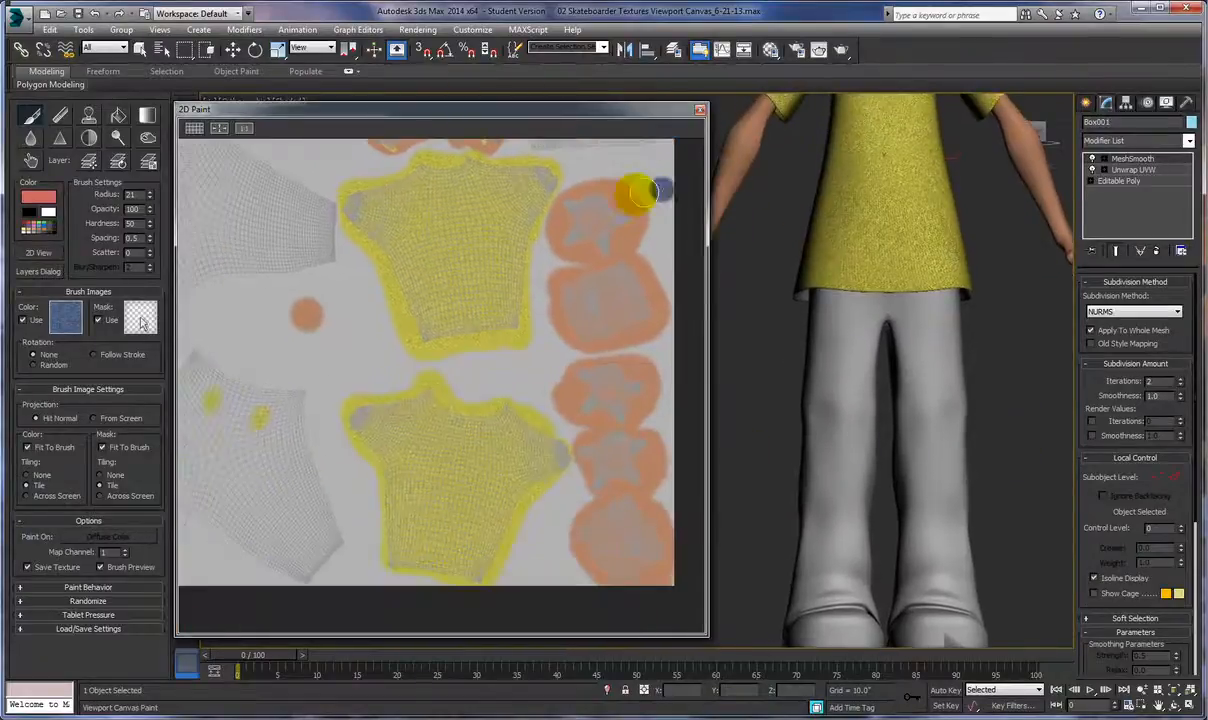
middle_click_drag(298, 367, 423, 426)
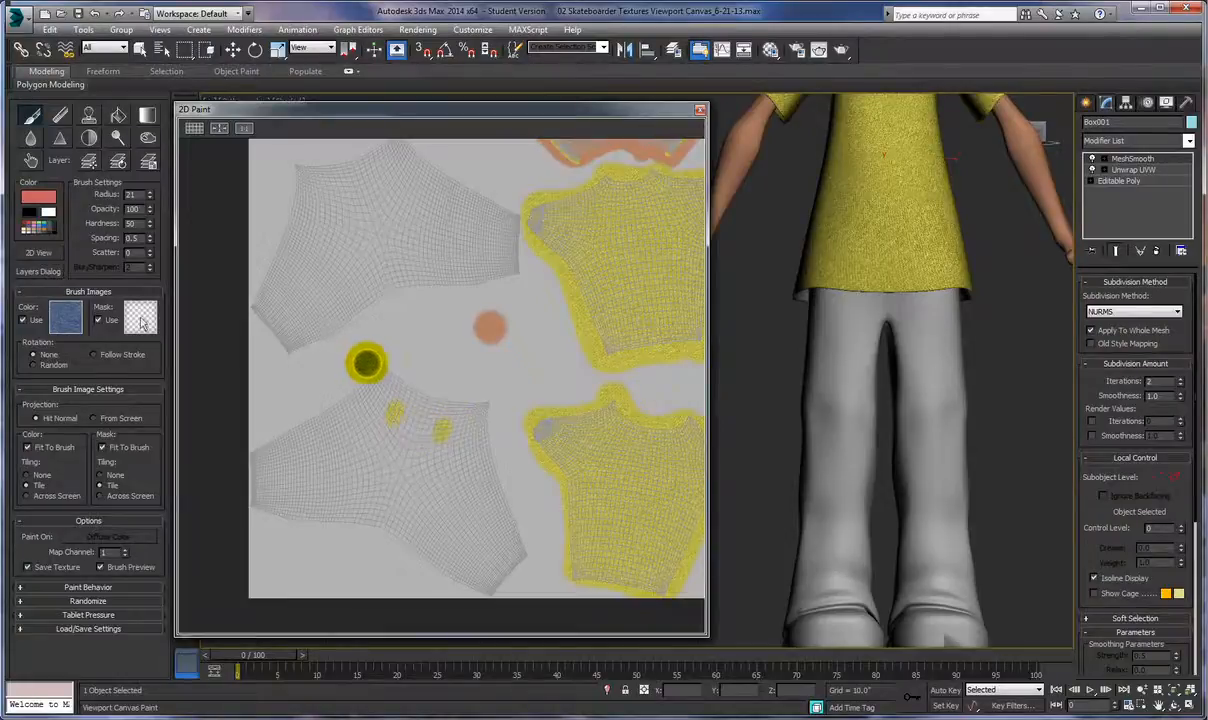
middle_click_drag(359, 375, 334, 375)
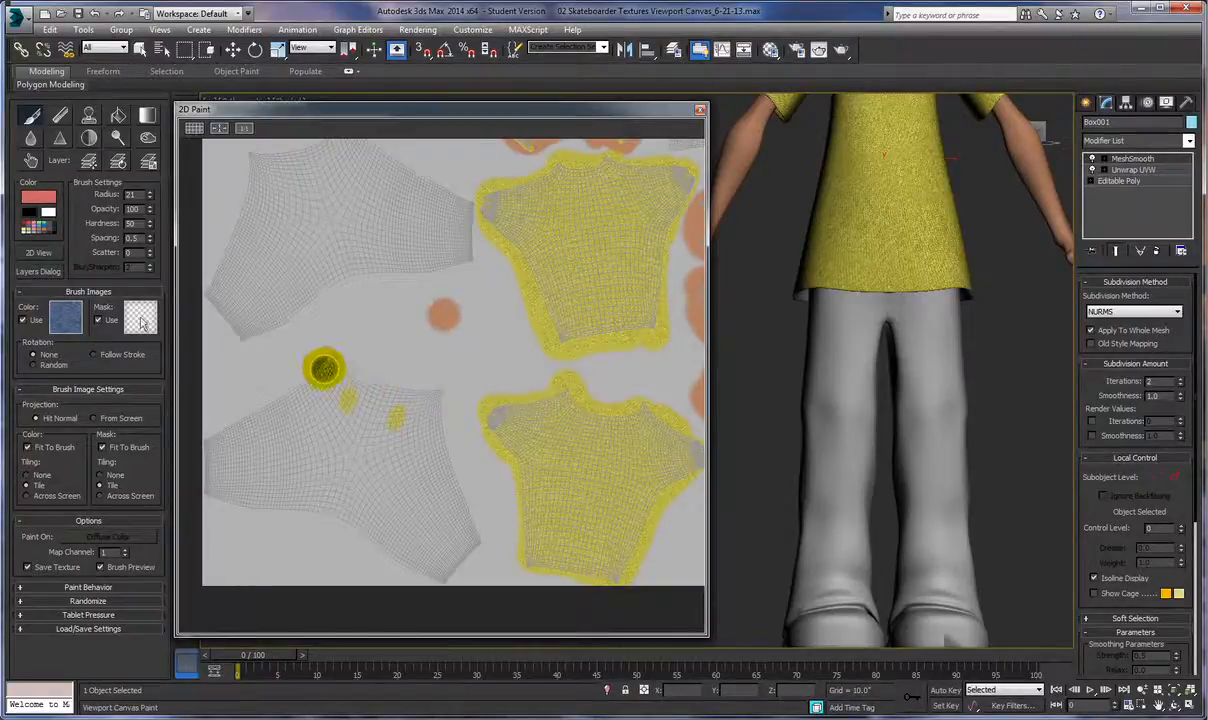
Set the brush radius to 50 and hardness to 100, and undo the denim test strokes on the lower jeans shell.
left_click_drag(318, 371, 417, 413)
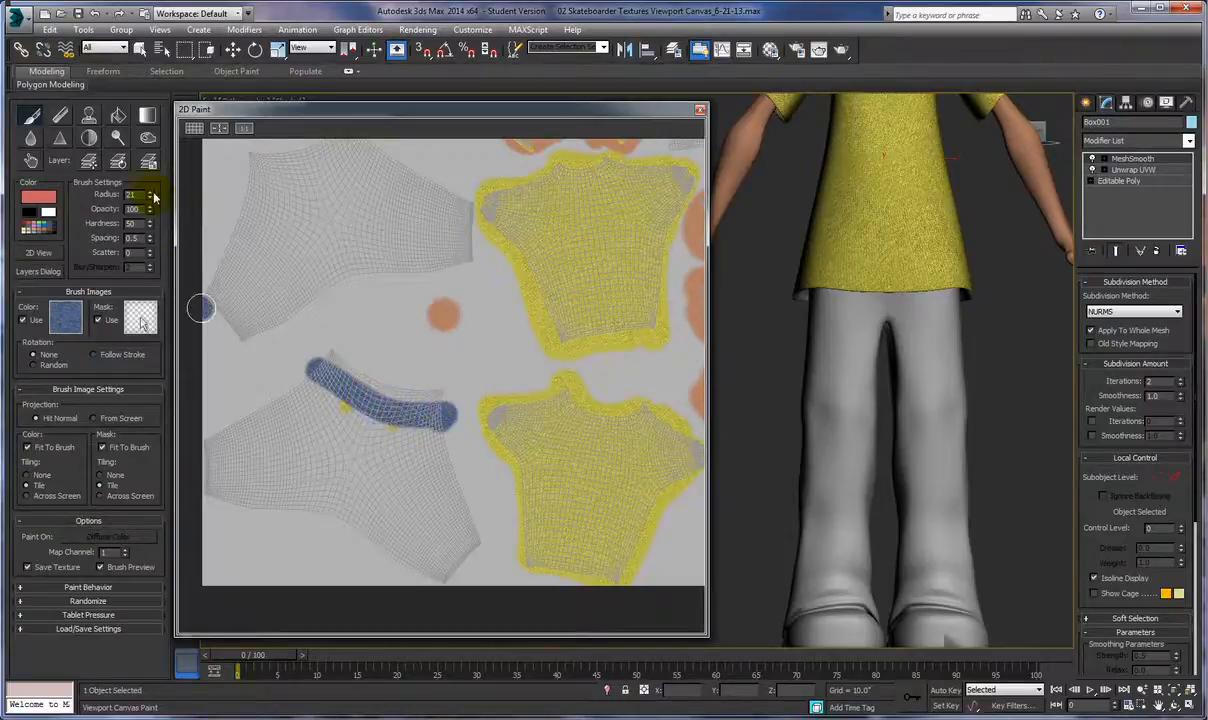
left_click_drag(151, 196, 150, 177)
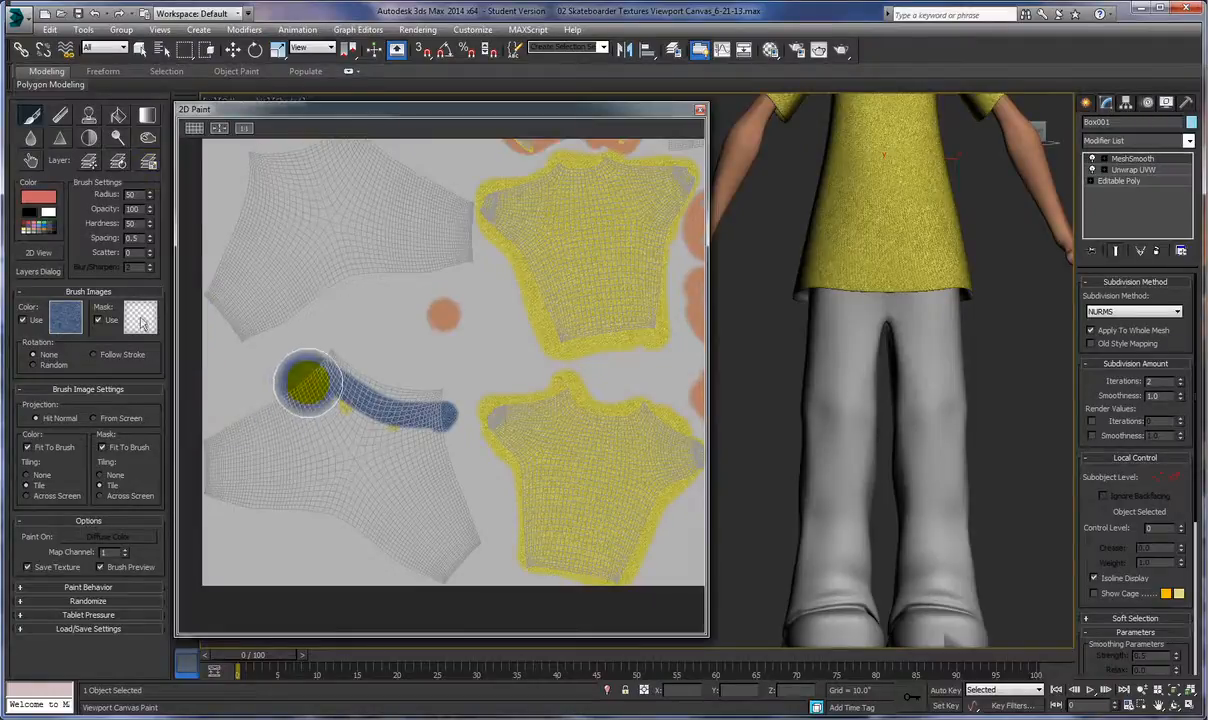
mouse_move(307, 383)
left_mouse_down()
mouse_move(331, 409)
mouse_move(420, 431)
mouse_move(452, 425)
mouse_move(388, 458)
mouse_move(273, 405)
left_mouse_up()
middle_click_drag(340, 420, 373, 361)
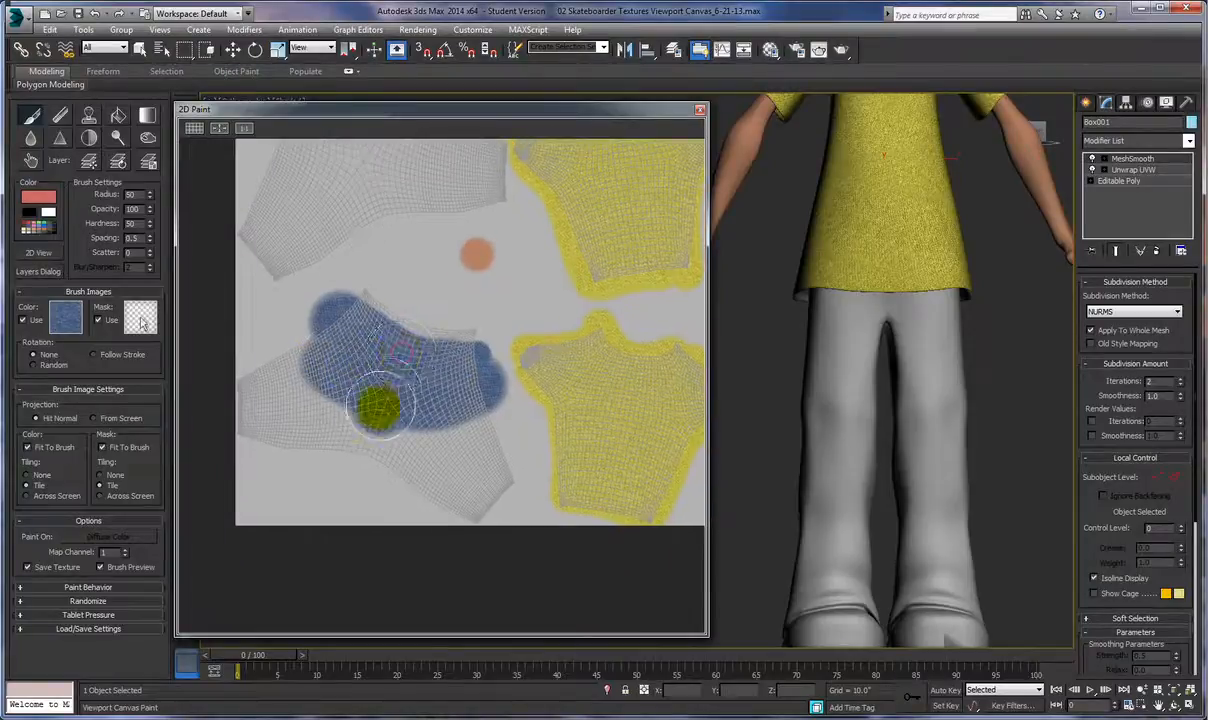
scroll(378, 402, "up", 2)
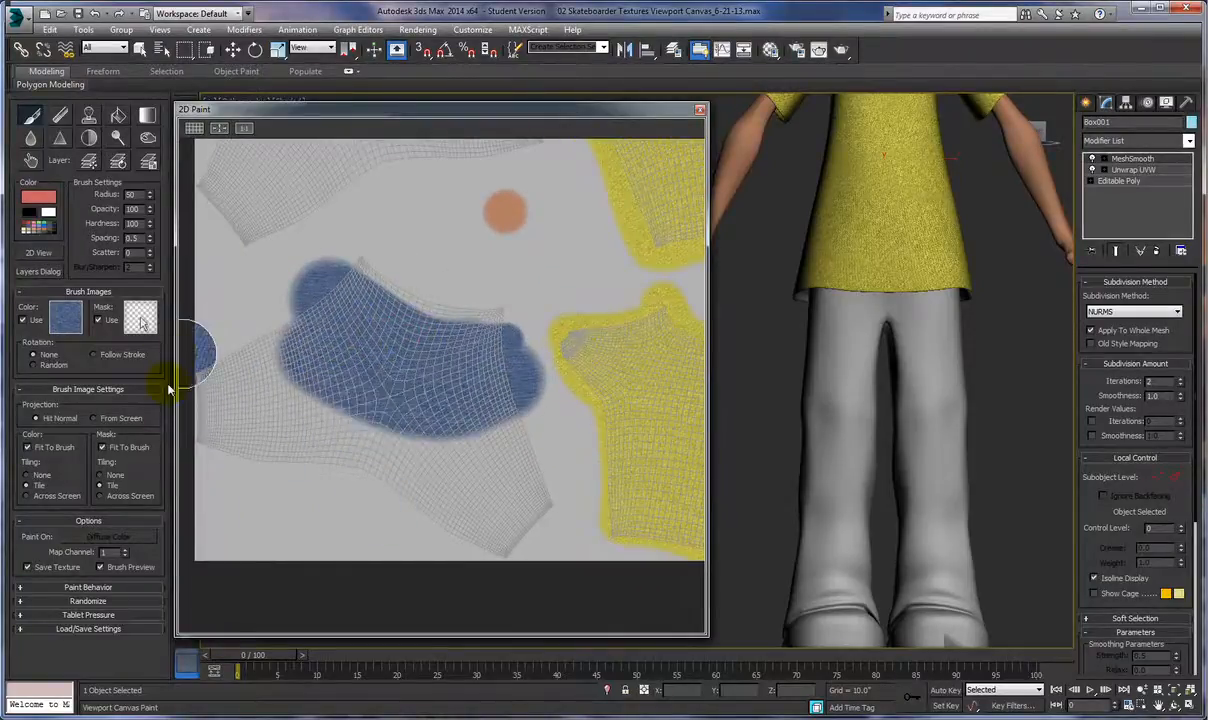
key("ctrl+z")
key("ctrl+z")
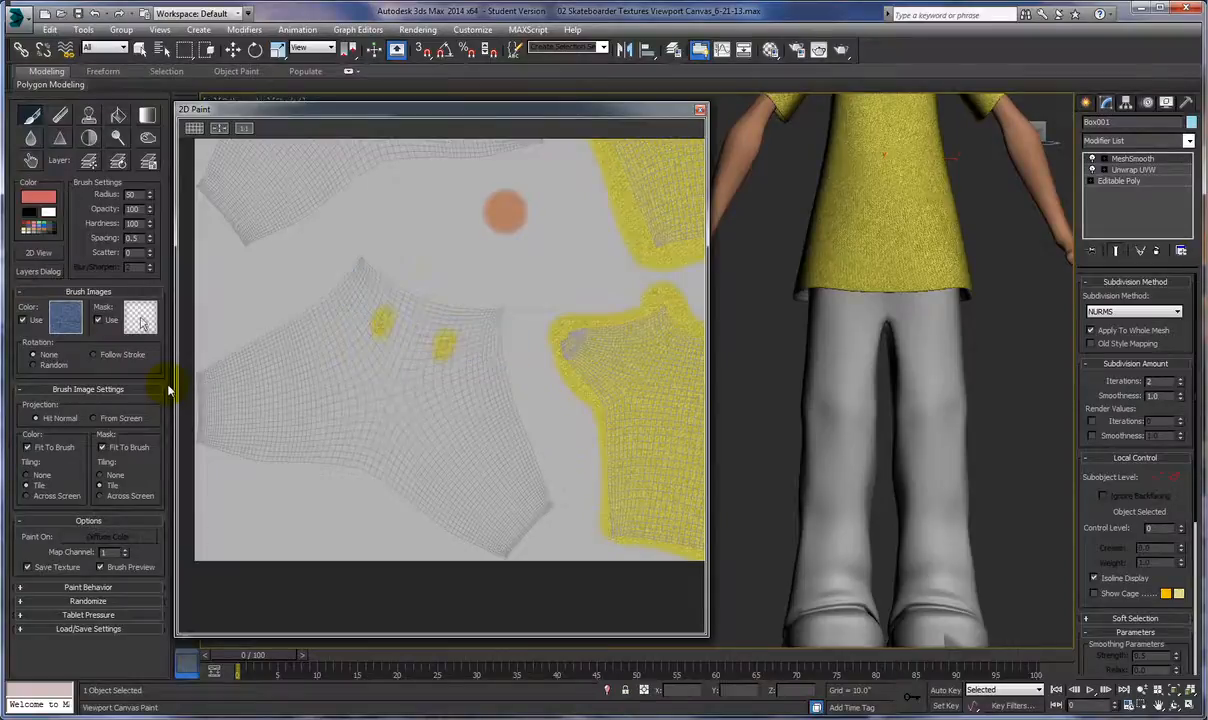
Paint the lower jeans shell with denim out past its leg edges, leaving the thin waist strip unpainted.
mouse_move(243, 477)
middle_mouse_down()
mouse_move(390, 415)
mouse_move(412, 423)
middle_mouse_up()
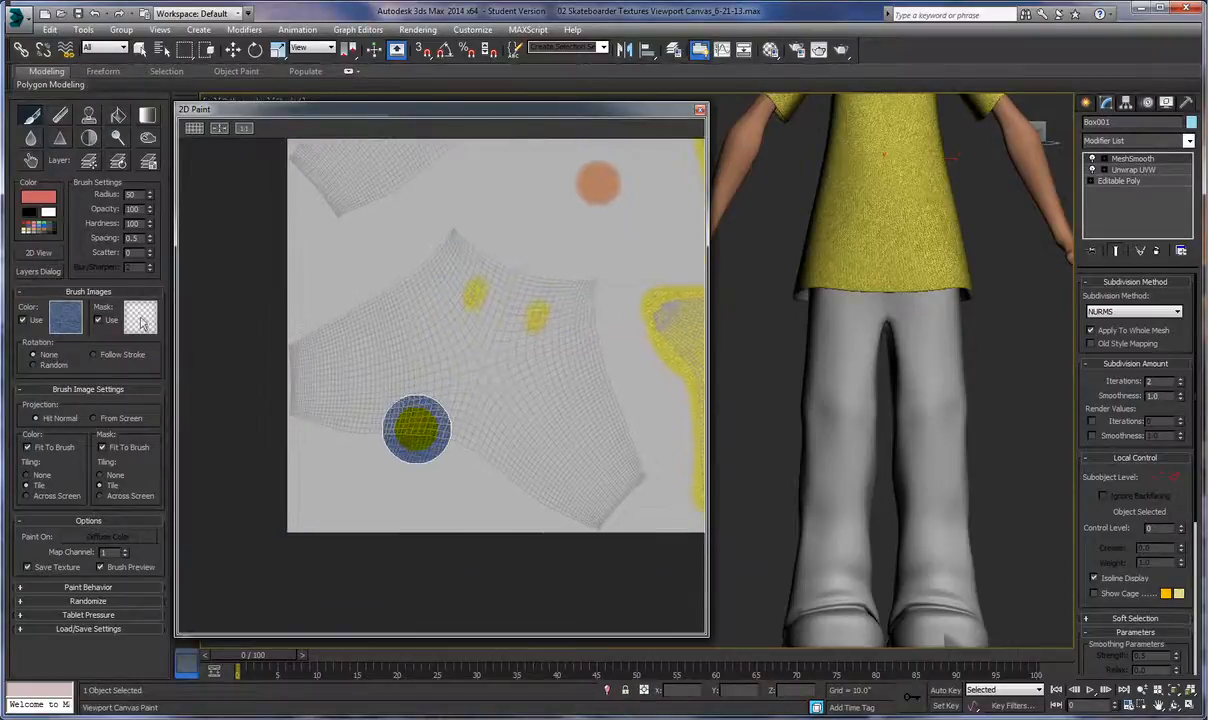
scroll(413, 428, "up", 3)
scroll(413, 430, "down", 1)
middle_click_drag(413, 430, 366, 437)
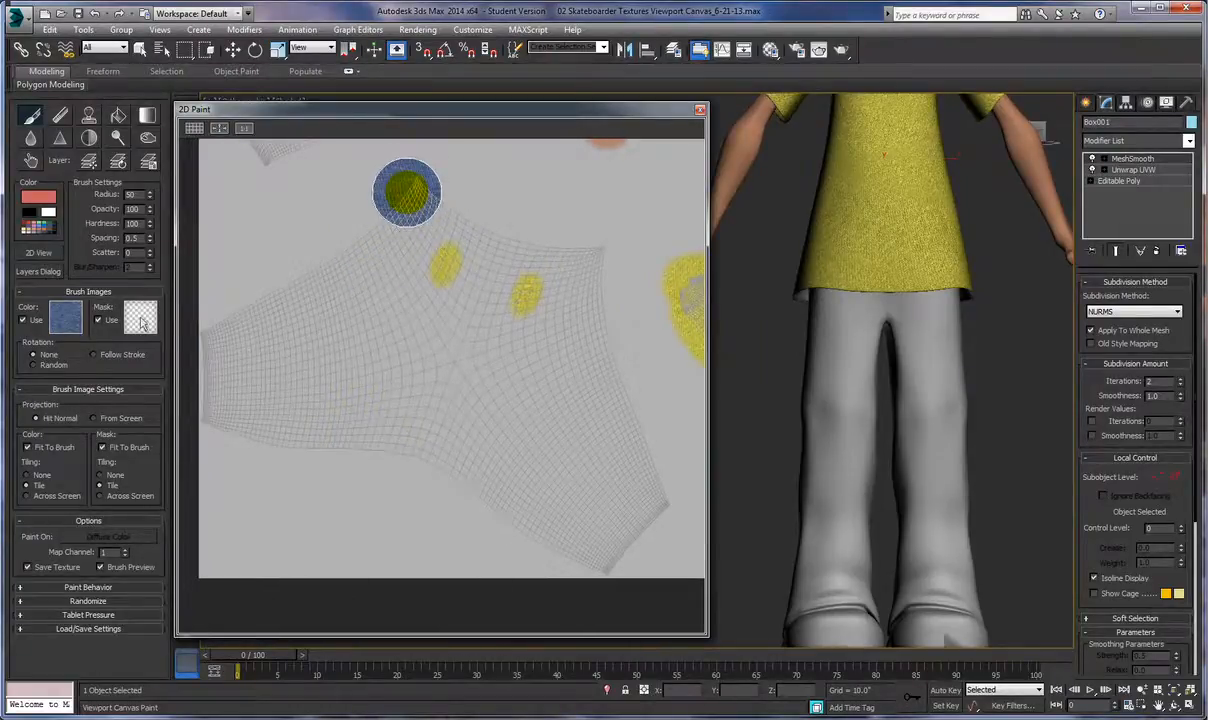
mouse_move(390, 219)
left_mouse_down()
mouse_move(485, 275)
mouse_move(608, 291)
mouse_move(391, 229)
mouse_move(208, 334)
mouse_move(216, 440)
mouse_move(412, 466)
mouse_move(507, 503)
mouse_move(618, 572)
mouse_move(652, 490)
mouse_move(574, 326)
mouse_move(596, 290)
mouse_move(372, 272)
mouse_move(572, 329)
mouse_move(501, 330)
mouse_move(286, 264)
mouse_move(561, 386)
mouse_move(271, 301)
mouse_move(563, 440)
mouse_move(259, 332)
mouse_move(615, 501)
mouse_move(588, 512)
mouse_move(394, 412)
mouse_move(290, 398)
mouse_move(243, 358)
mouse_move(247, 378)
left_mouse_up()
On the upper jeans shell, paint a denim border below the waist strip and around the lower-left leg.
middle_click_drag(550, 307, 560, 566)
middle_click_drag(481, 399, 532, 541)
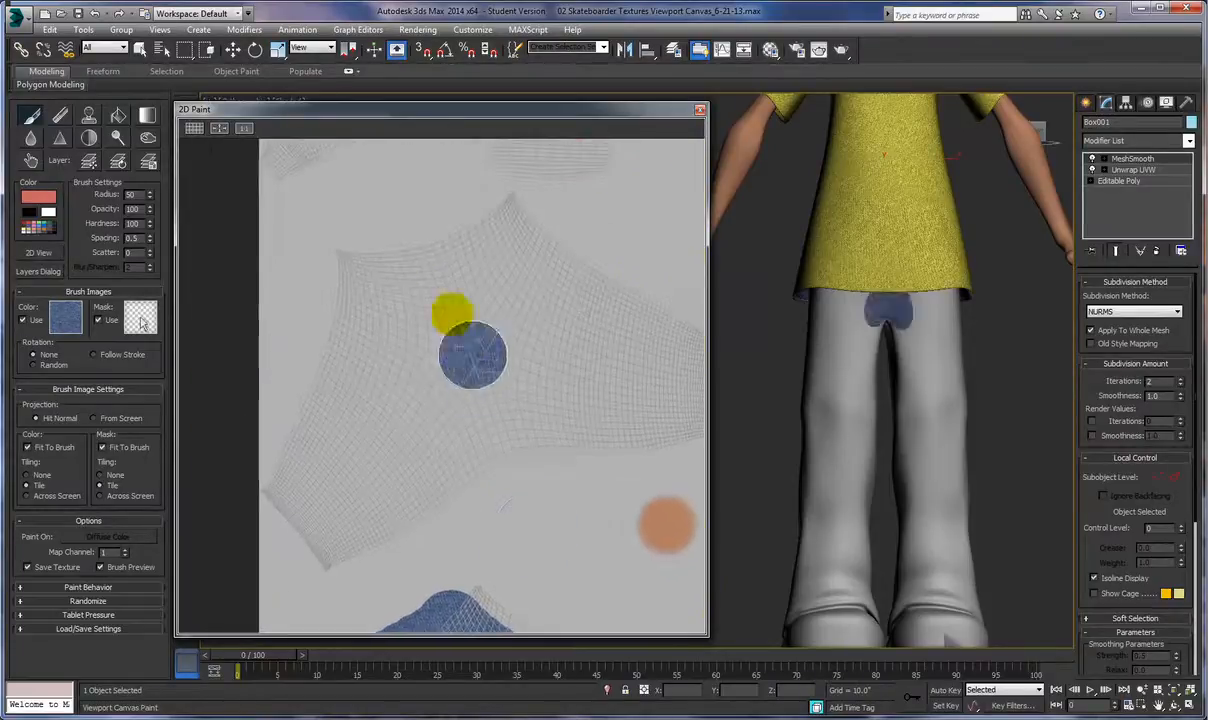
mouse_move(352, 300)
left_mouse_down()
mouse_move(395, 301)
mouse_move(483, 270)
mouse_move(555, 218)
mouse_move(542, 248)
left_mouse_up()
mouse_move(331, 324)
left_mouse_down()
mouse_move(272, 513)
mouse_move(307, 553)
mouse_move(350, 553)
mouse_move(457, 490)
mouse_move(566, 464)
left_mouse_up()
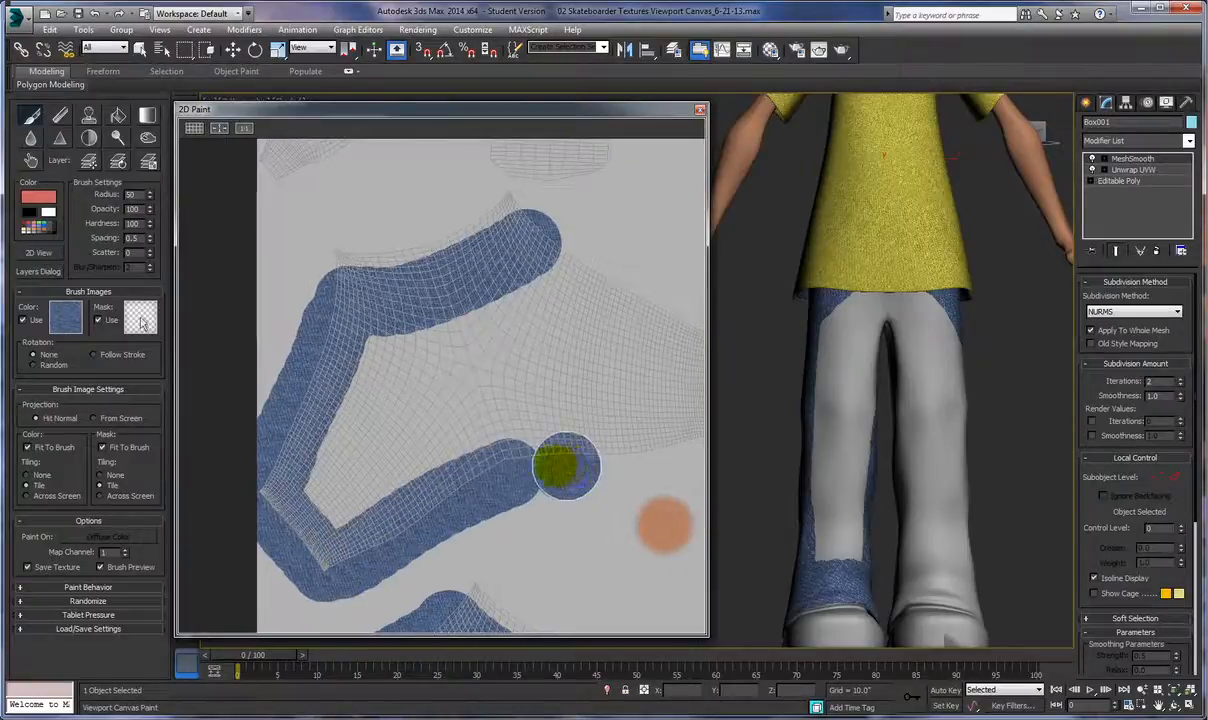
Continue the denim border around the other leg's hem and edges to close the upper jeans shell's outline.
middle_click_drag(566, 464, 418, 485)
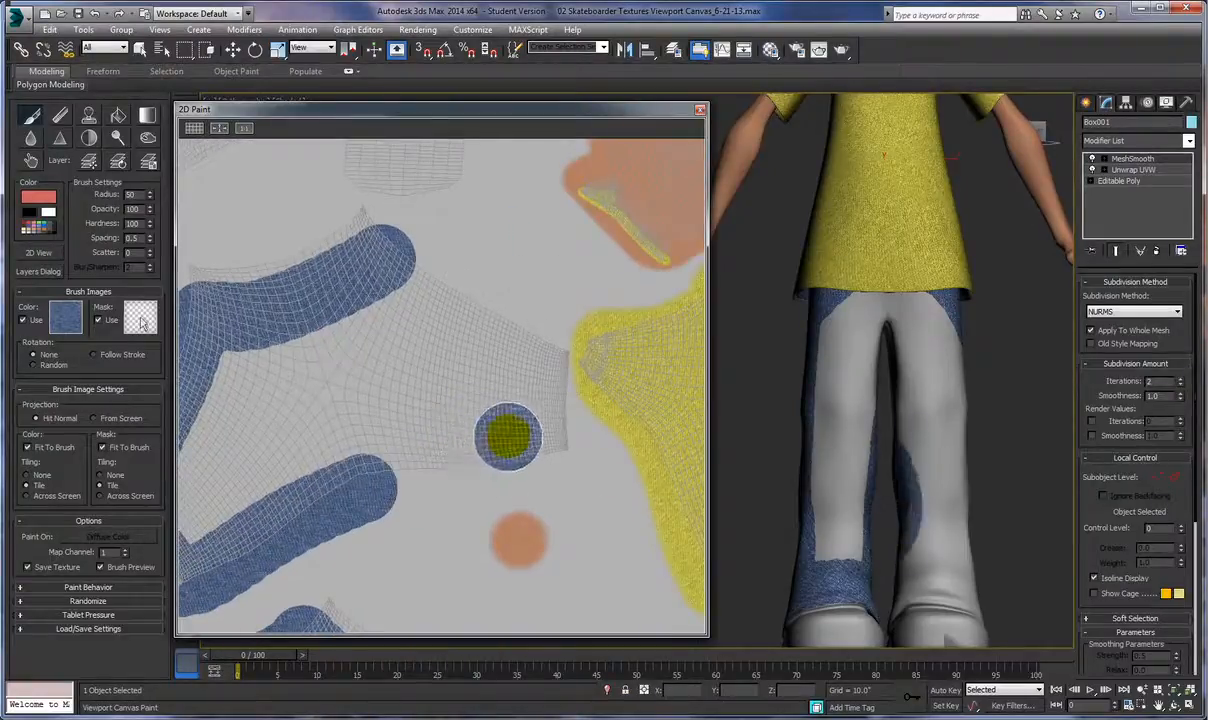
left_click_drag(541, 377, 553, 442)
key("ctrl+z")
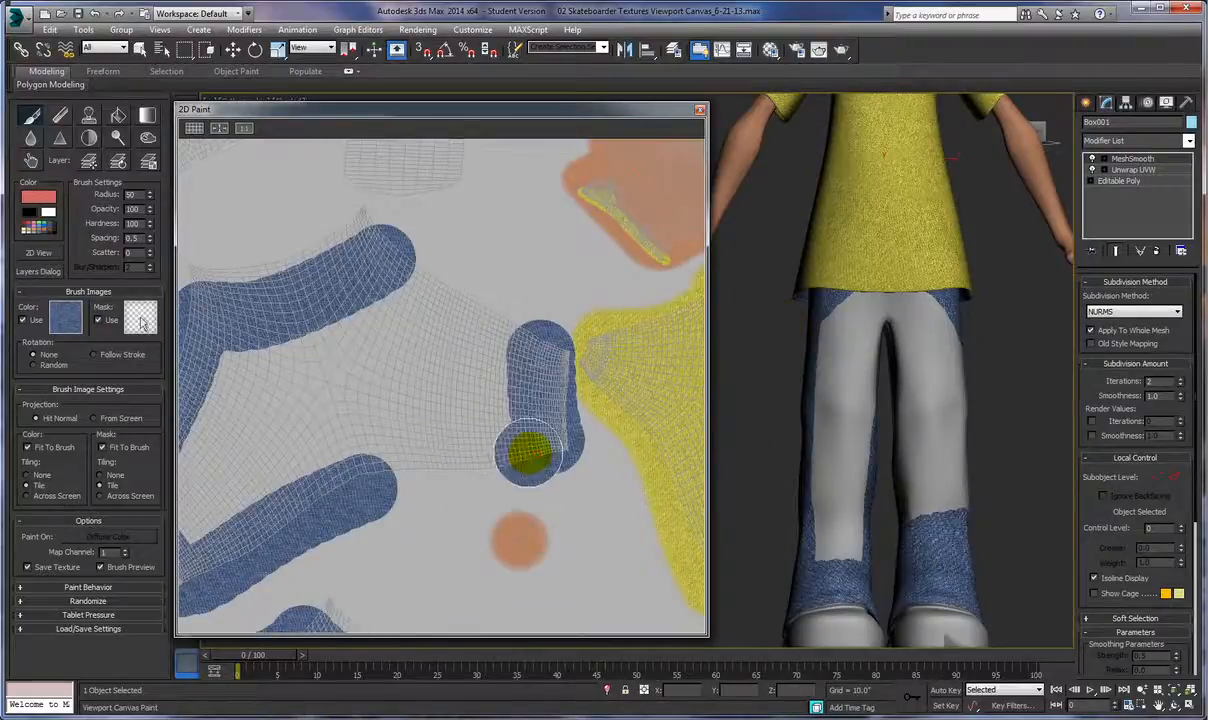
mouse_move(520, 460)
left_mouse_down()
mouse_move(431, 458)
mouse_move(359, 485)
left_mouse_up()
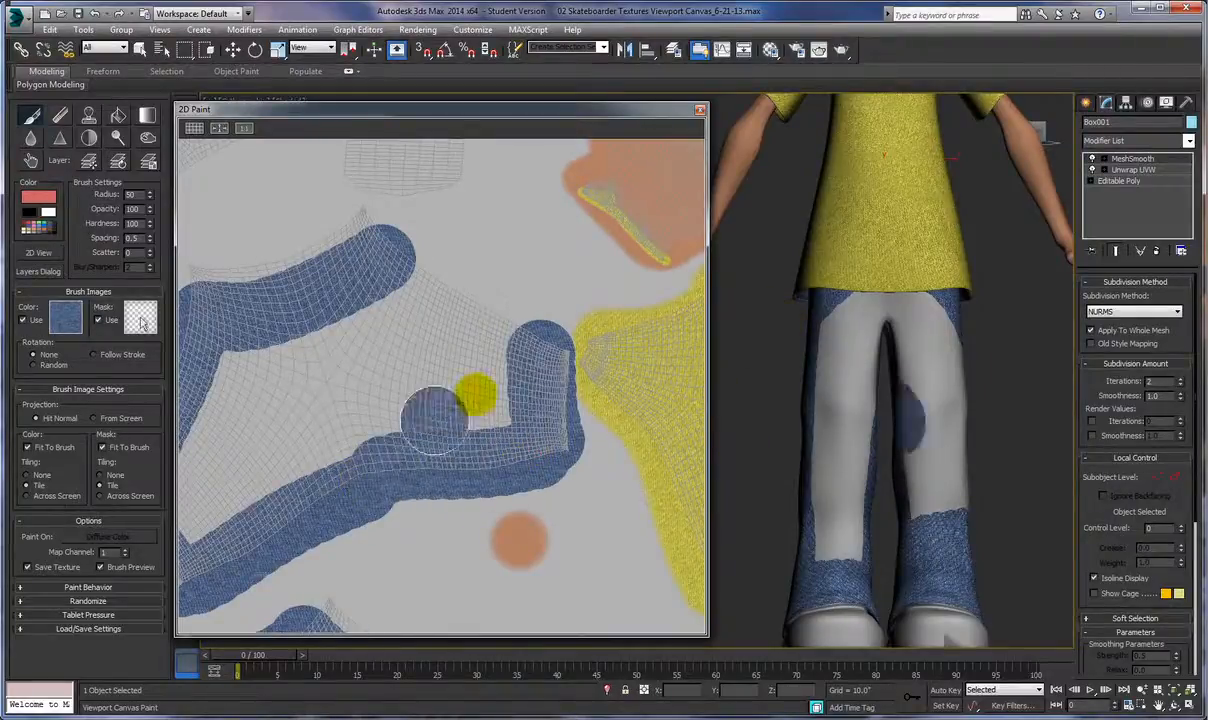
mouse_move(513, 343)
left_mouse_down()
mouse_move(404, 270)
mouse_move(395, 245)
left_mouse_up()
Fill the interior of the upper jeans shell with denim and check its waist edge.
mouse_move(270, 350)
middle_mouse_down()
mouse_move(318, 359)
mouse_move(345, 345)
middle_mouse_up()
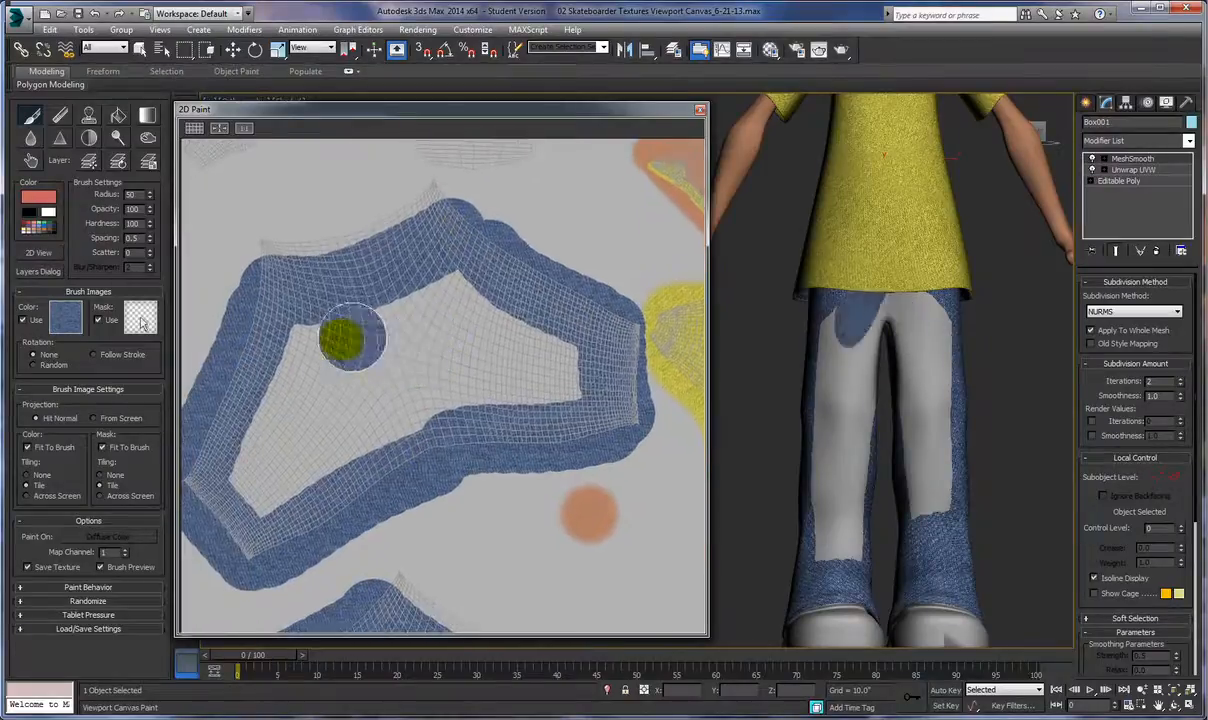
mouse_move(300, 340)
left_mouse_down()
mouse_move(460, 300)
mouse_move(364, 329)
mouse_move(251, 386)
mouse_move(517, 310)
mouse_move(216, 423)
mouse_move(488, 324)
mouse_move(527, 355)
mouse_move(237, 421)
mouse_move(237, 493)
mouse_move(302, 488)
mouse_move(433, 418)
mouse_move(542, 412)
mouse_move(572, 359)
mouse_move(561, 342)
mouse_move(588, 366)
mouse_move(329, 453)
mouse_move(237, 458)
mouse_move(475, 398)
left_mouse_up()
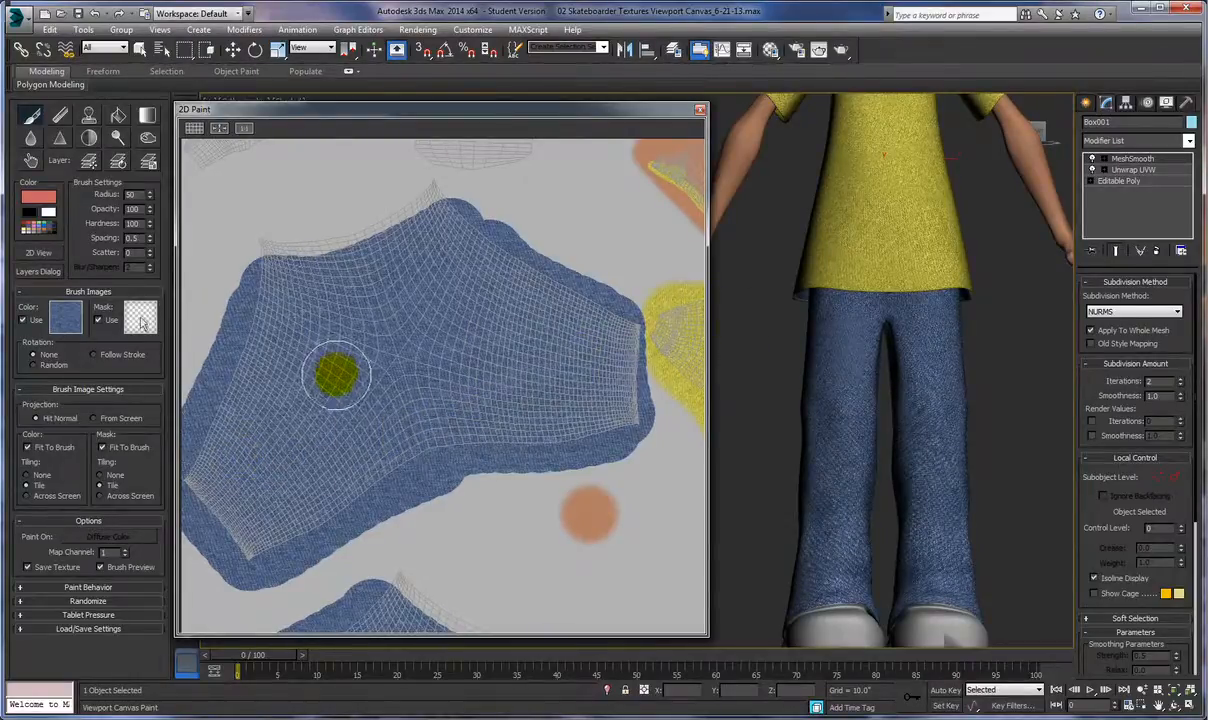
middle_click_drag(371, 349, 447, 352)
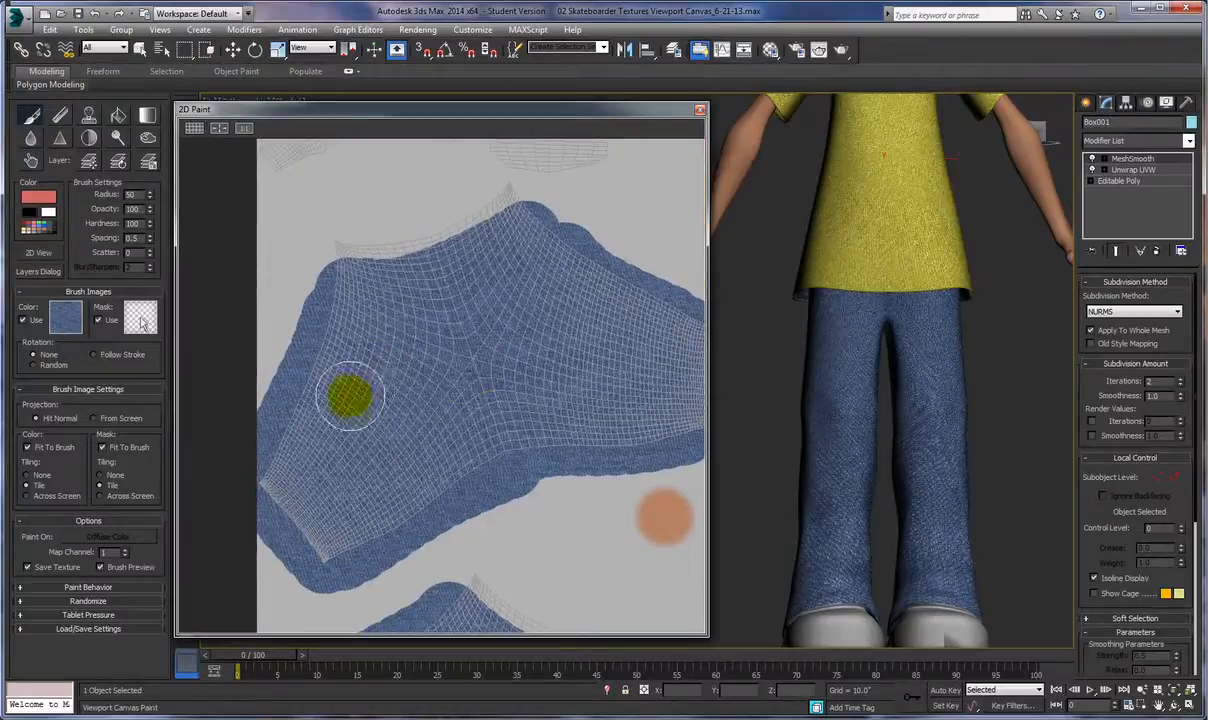
mouse_move(399, 407)
middle_mouse_down()
mouse_move(329, 364)
mouse_move(411, 385)
mouse_move(399, 485)
middle_mouse_up()
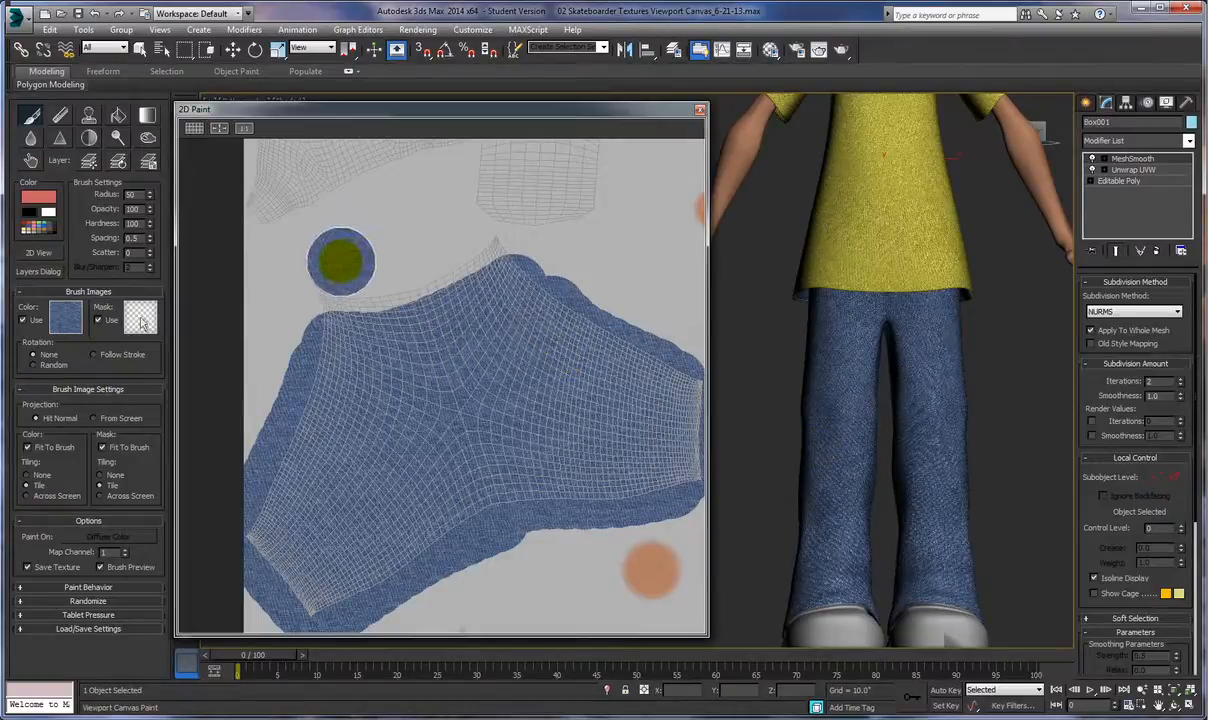
Set the brush's color image to the yellow custom map and radius to 23, and paint the upper jeans shell's waist strip.
left_click(141, 320)
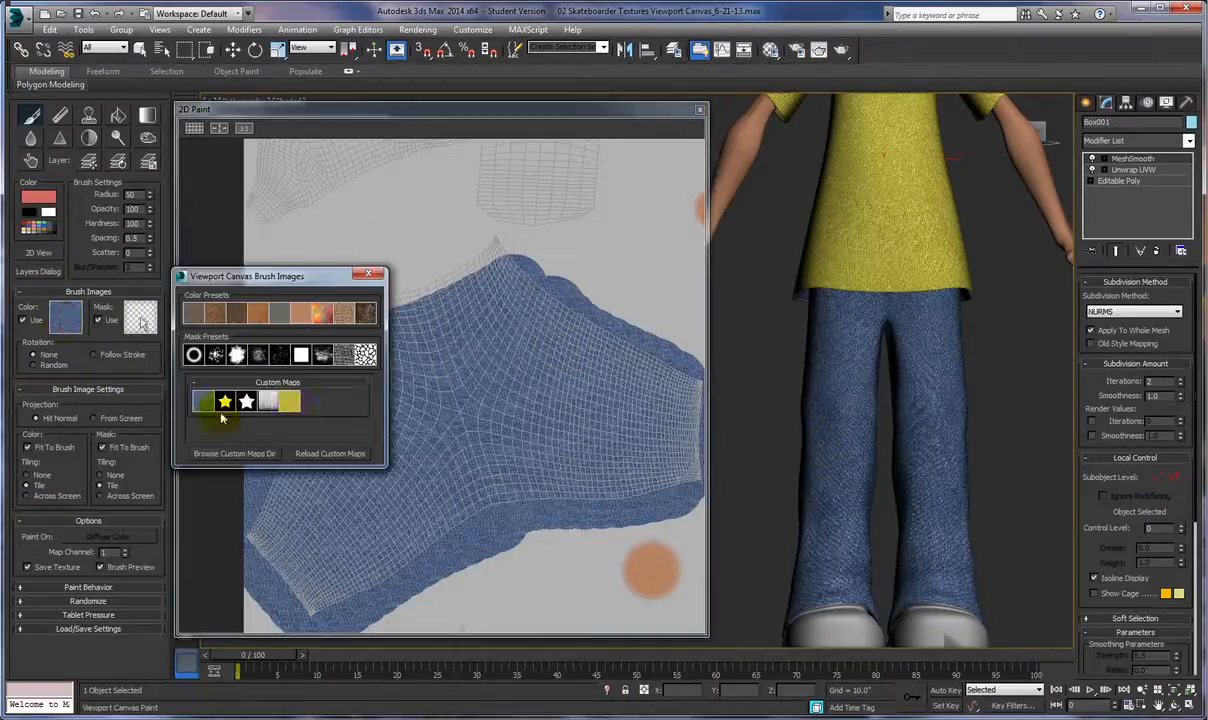
left_click(290, 405)
left_click(149, 198)
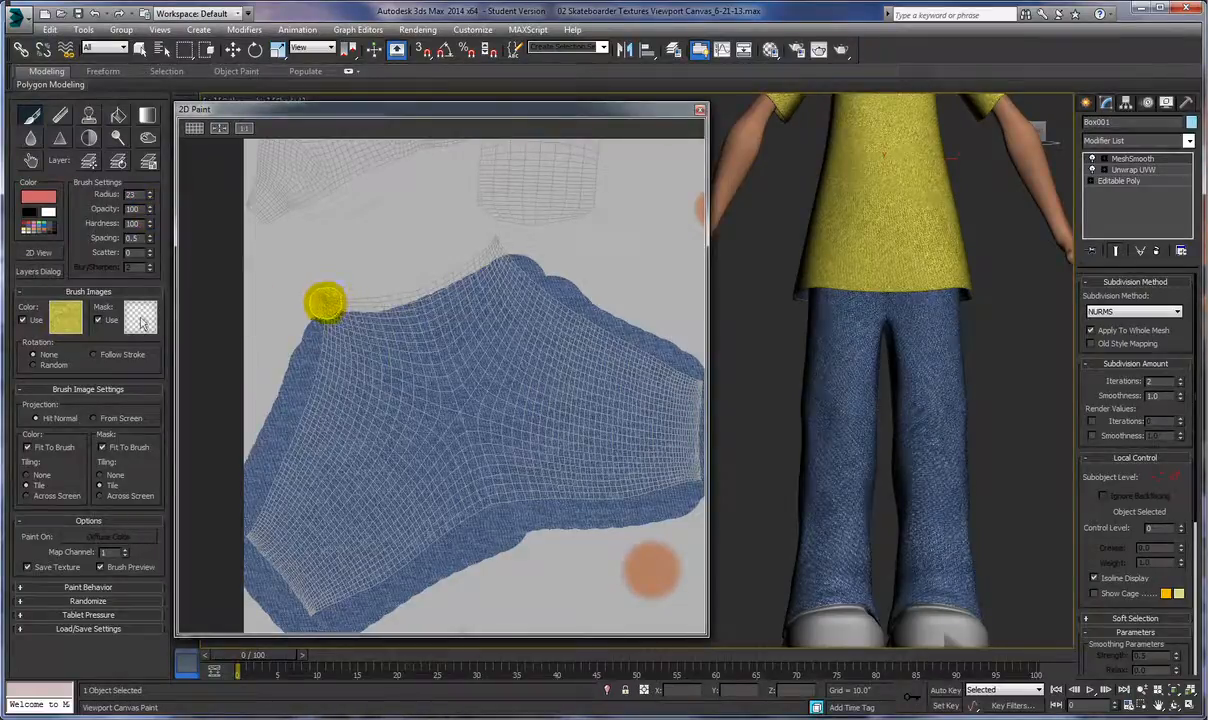
left_click_drag(327, 302, 362, 308)
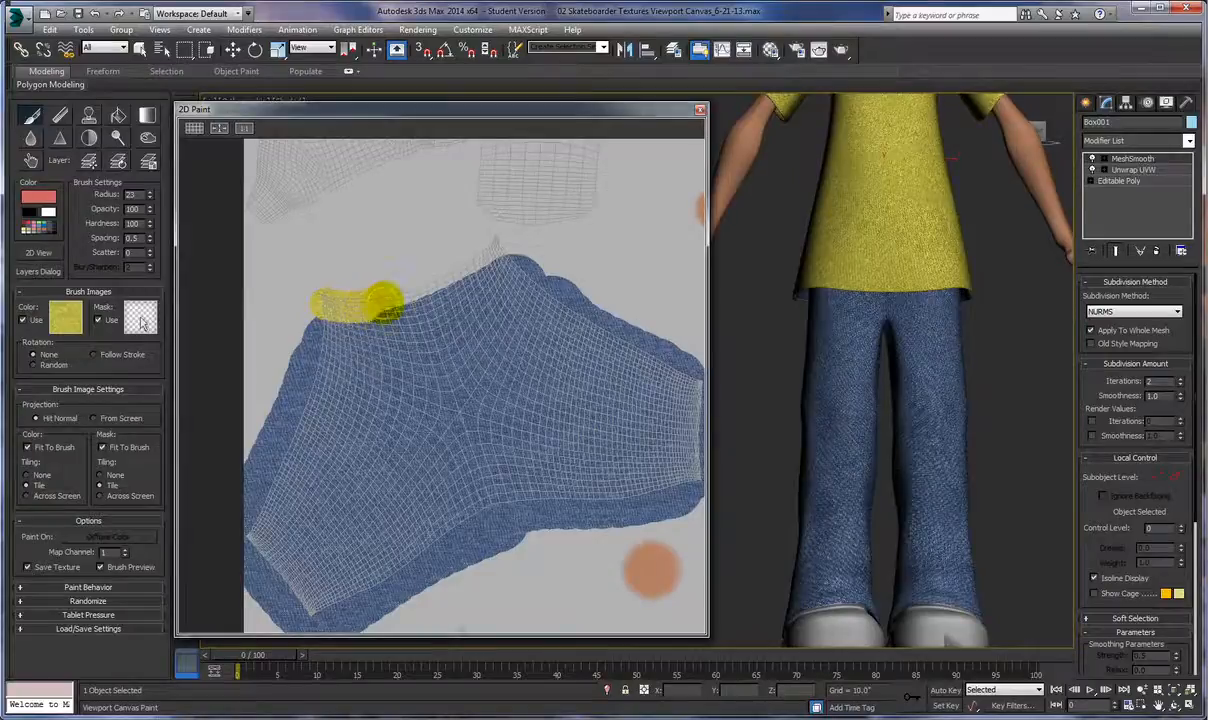
left_click_drag(463, 270, 488, 262)
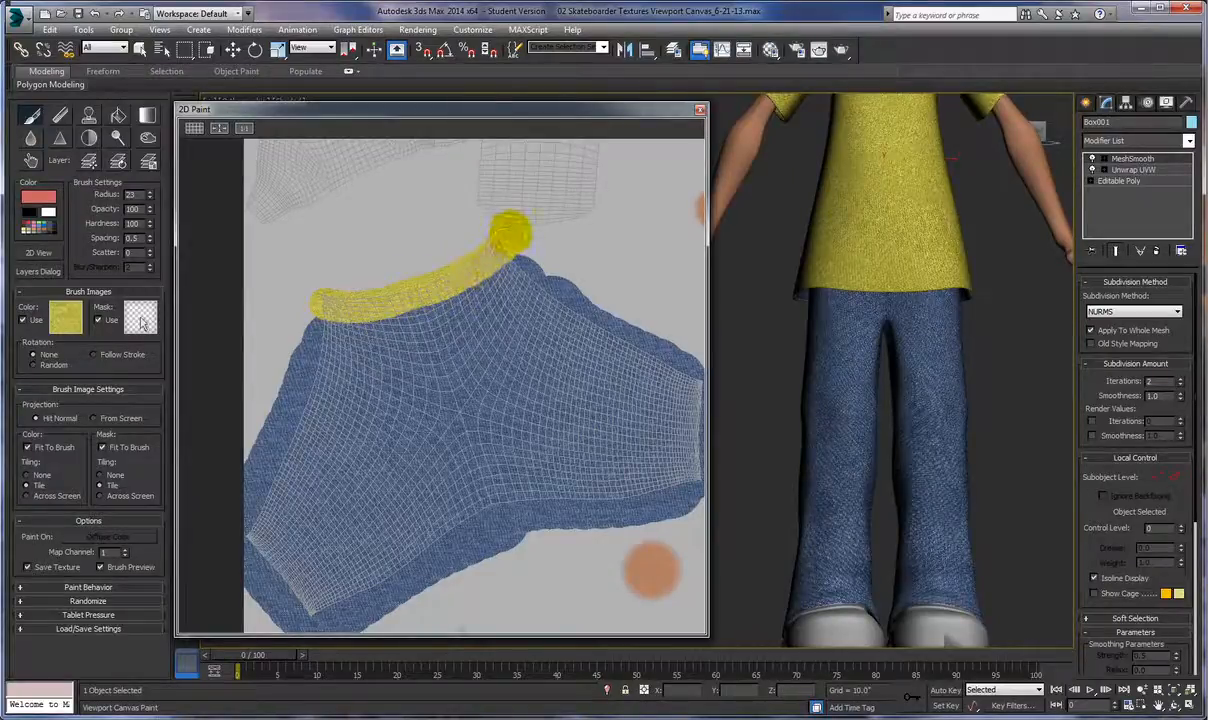
left_click_drag(394, 280, 385, 375)
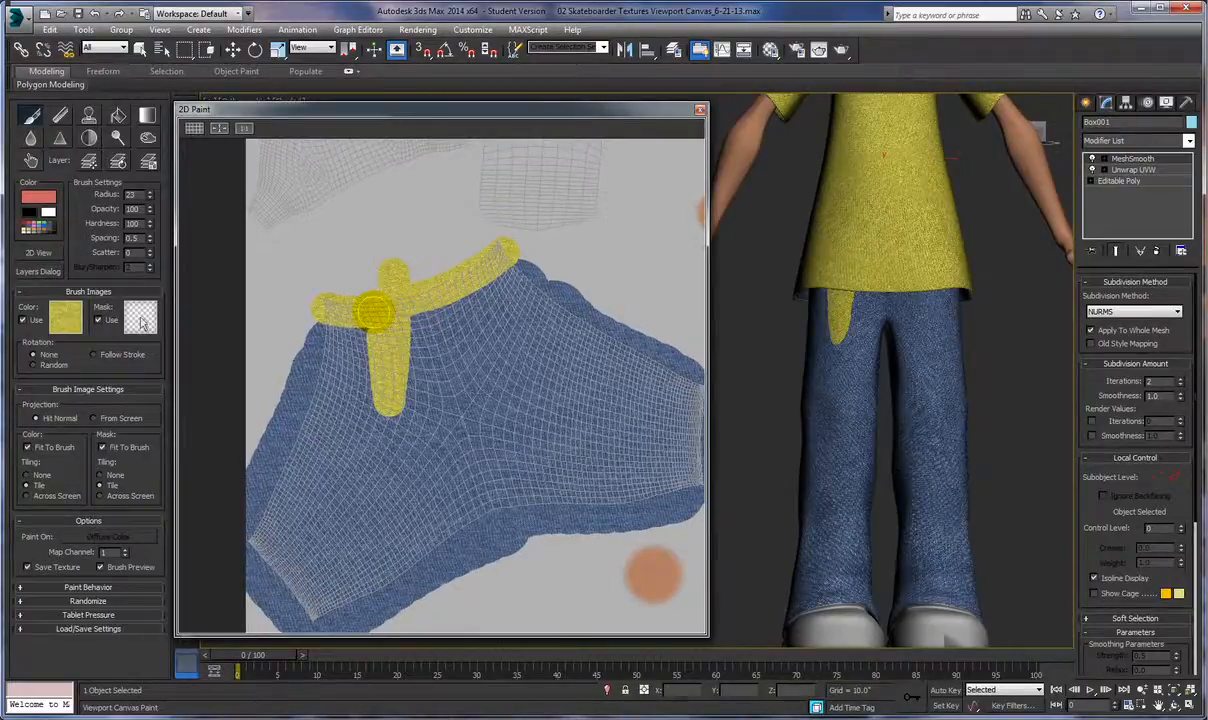
key("ctrl+z")
Paint the lower jeans shell's waist strip yellow and close the 2D paint window.
mouse_move(547, 593)
middle_mouse_down()
mouse_move(496, 376)
mouse_move(508, 149)
middle_mouse_up()
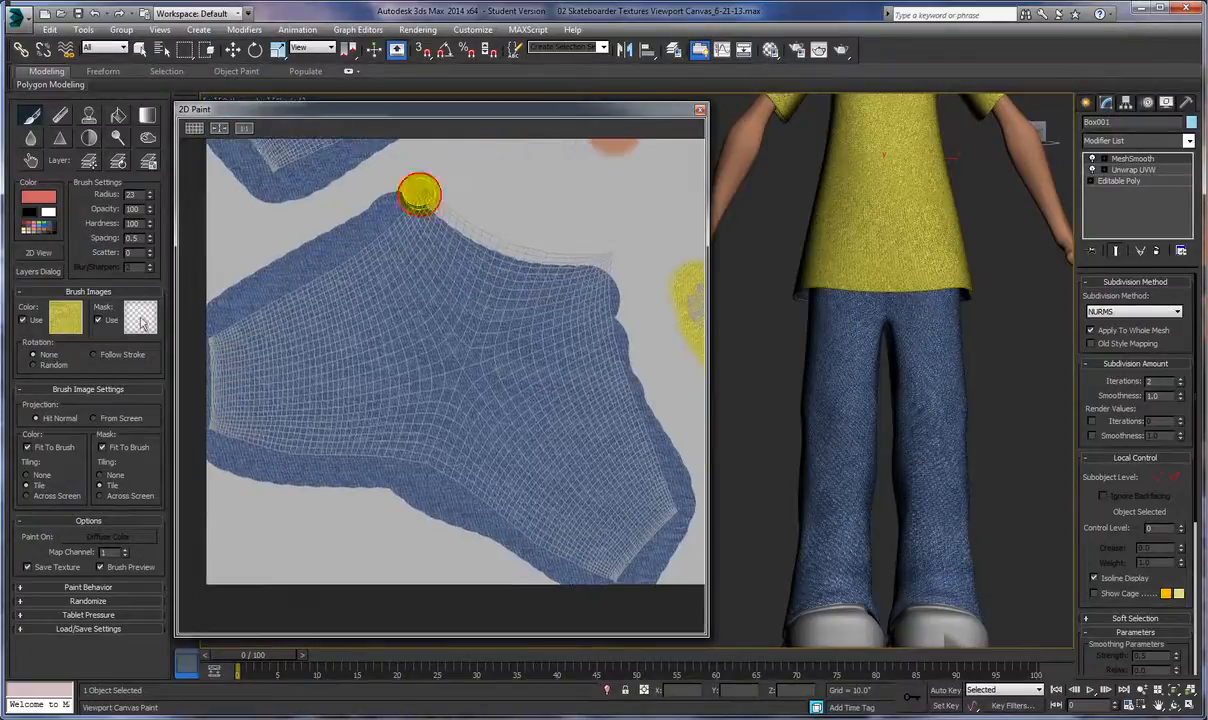
mouse_move(438, 210)
left_mouse_down()
mouse_move(505, 243)
mouse_move(590, 261)
left_mouse_up()
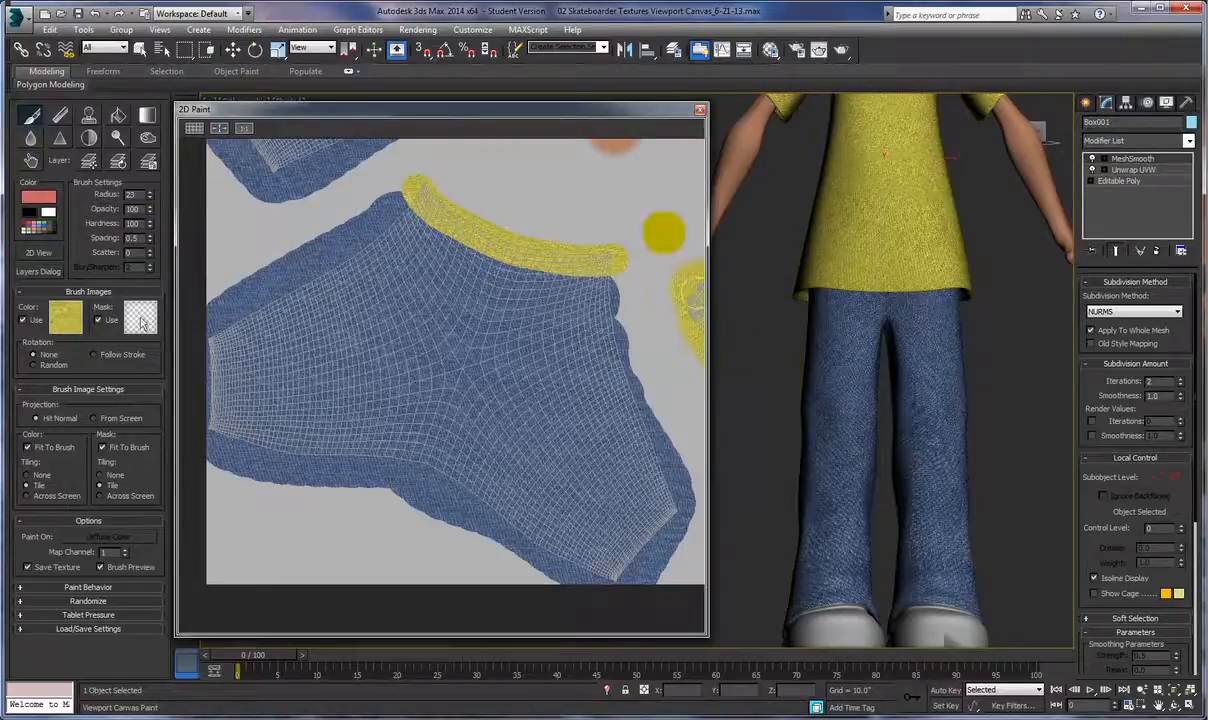
left_click(700, 112)
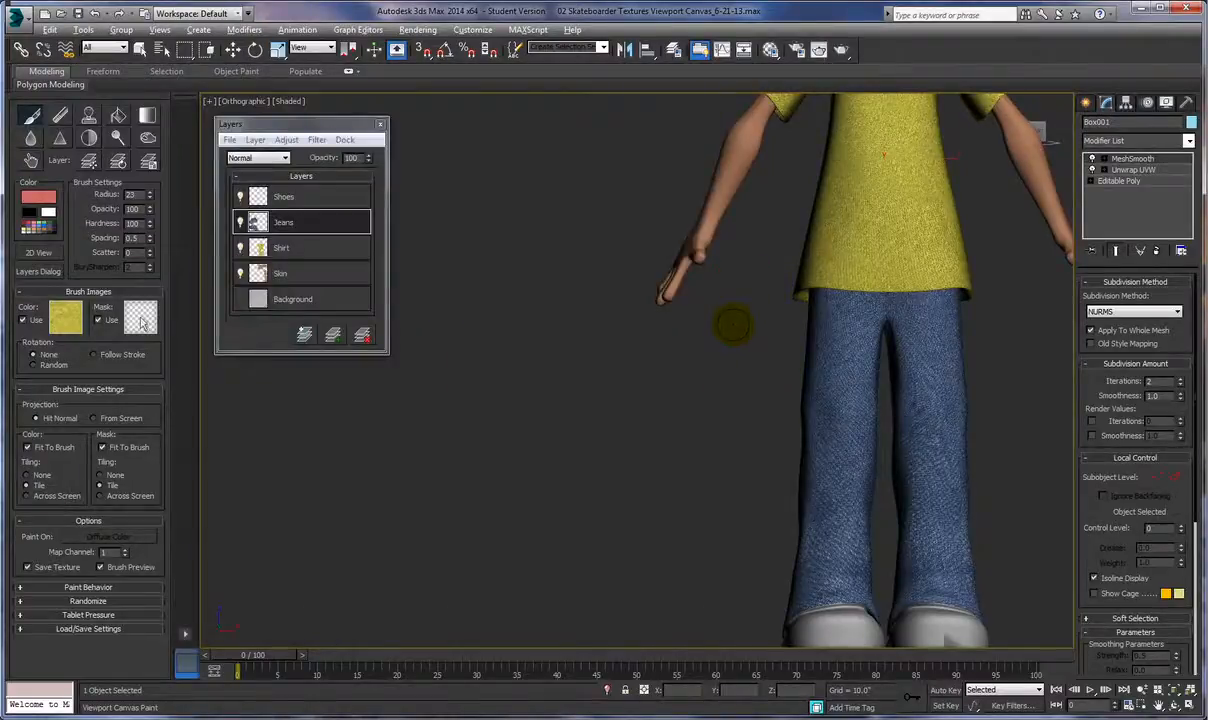
Check the shirt hem and jeans from below, and widen the yellow waist strip on the lower jeans shell in the 2D paint view.
scroll(734, 321, "up", 5)
mouse_move(728, 278)
middle_mouse_down("alt")
mouse_move(715, 231)
mouse_move(728, 289)
mouse_move(893, 235)
mouse_move(692, 265)
mouse_move(834, 286)
mouse_move(830, 312)
middle_mouse_up("alt")
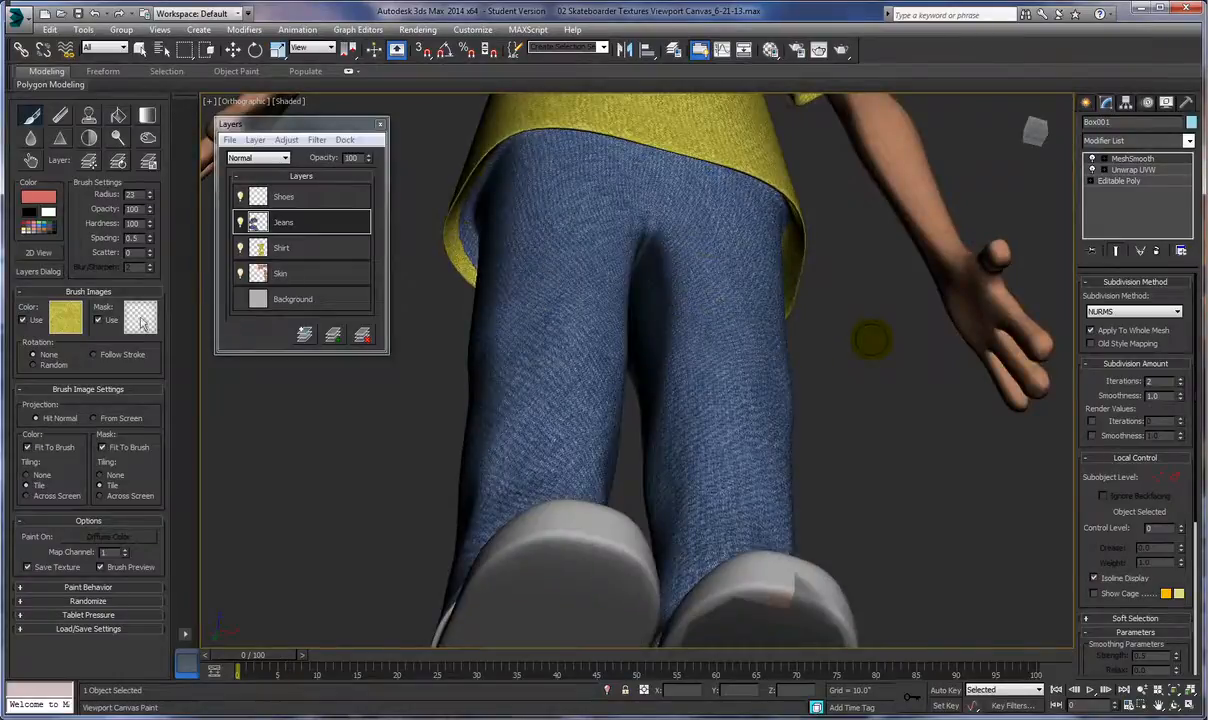
mouse_move(870, 340)
middle_mouse_down("alt")
mouse_move(715, 364)
mouse_move(604, 342)
mouse_move(515, 342)
mouse_move(510, 325)
middle_mouse_up("alt")
mouse_move(447, 292)
middle_mouse_down("alt")
mouse_move(485, 264)
mouse_move(337, 215)
middle_mouse_up("alt")
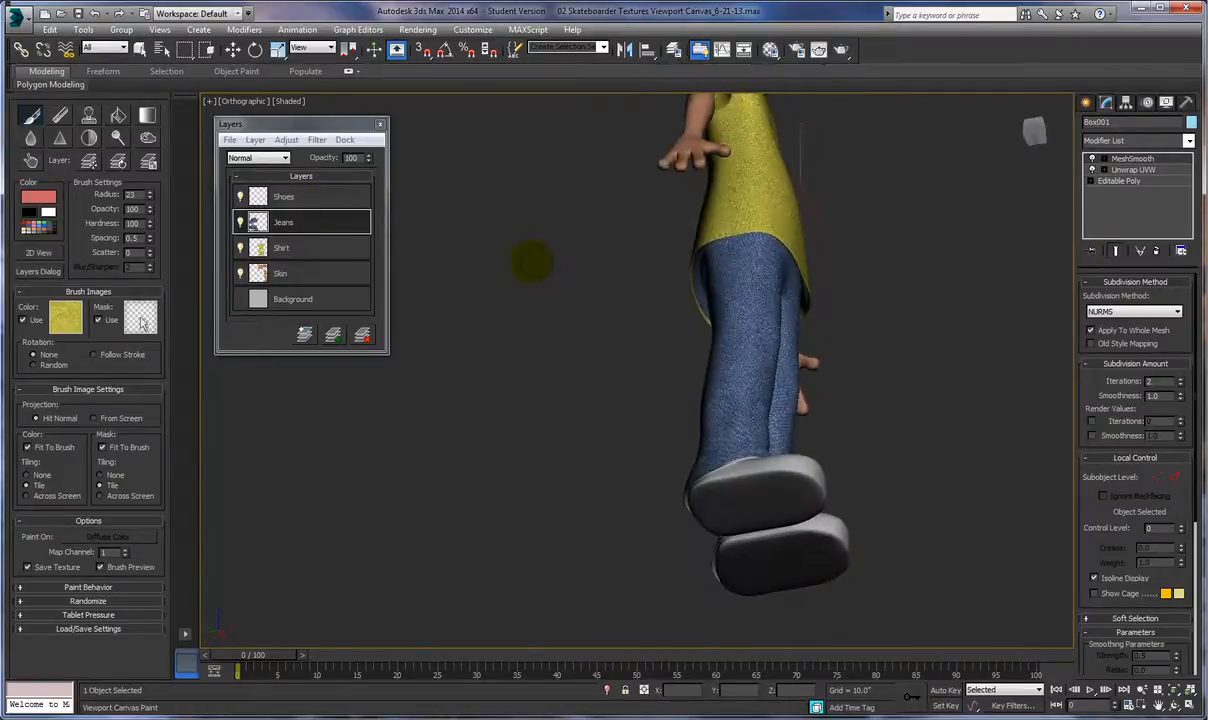
middle_click_drag(532, 262, 527, 265, "alt")
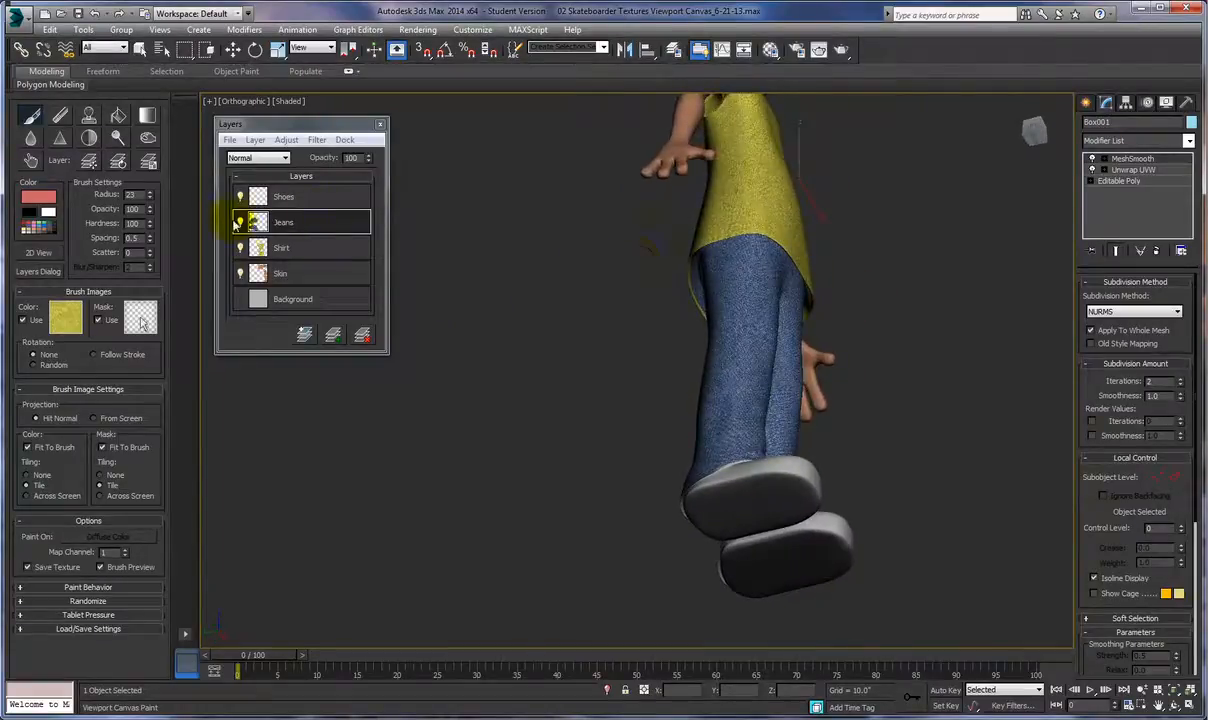
left_click(31, 253)
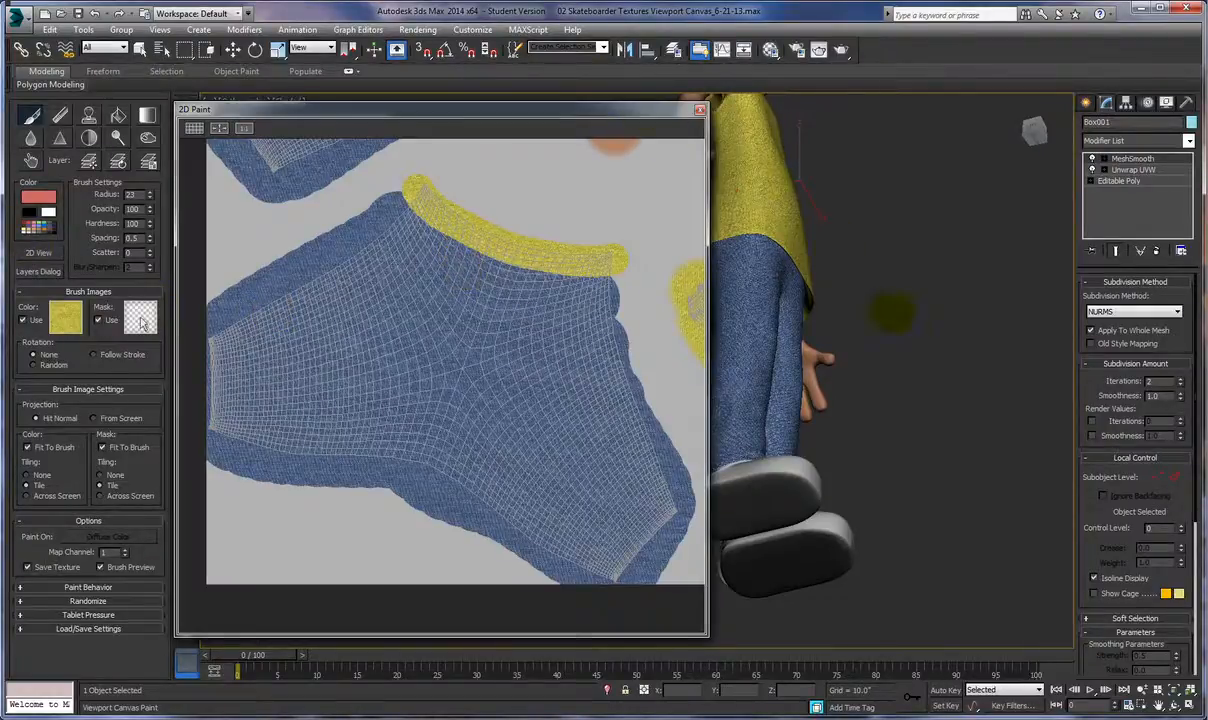
middle_click_drag(890, 312, 1043, 305, "alt")
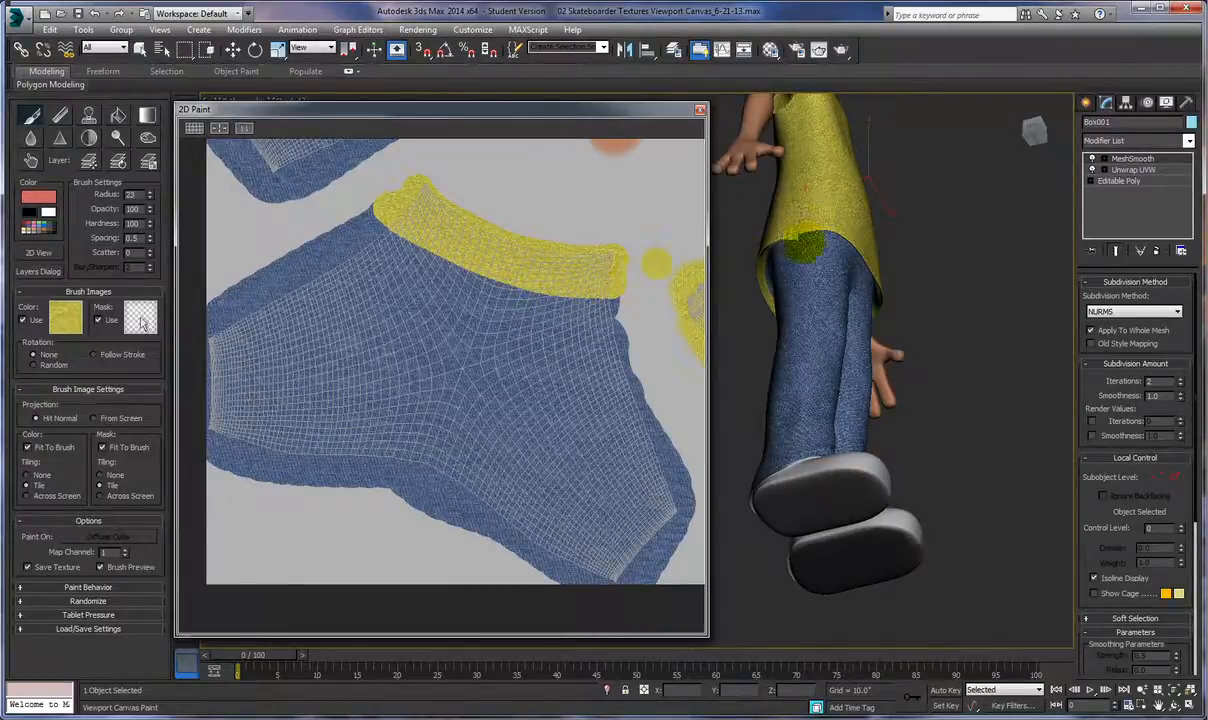
Undo the last widening of the yellow waist strip on the lower jeans shell and close the 2D paint window.
left_click_drag(820, 248, 808, 243)
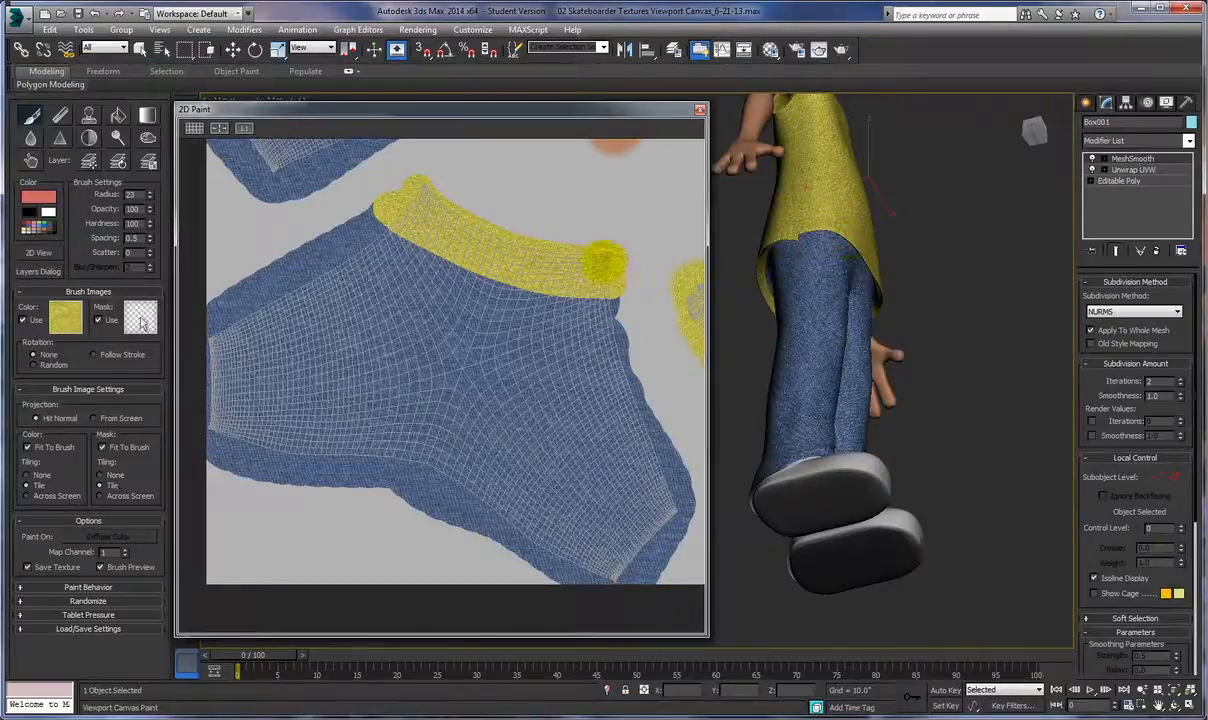
left_click(801, 240)
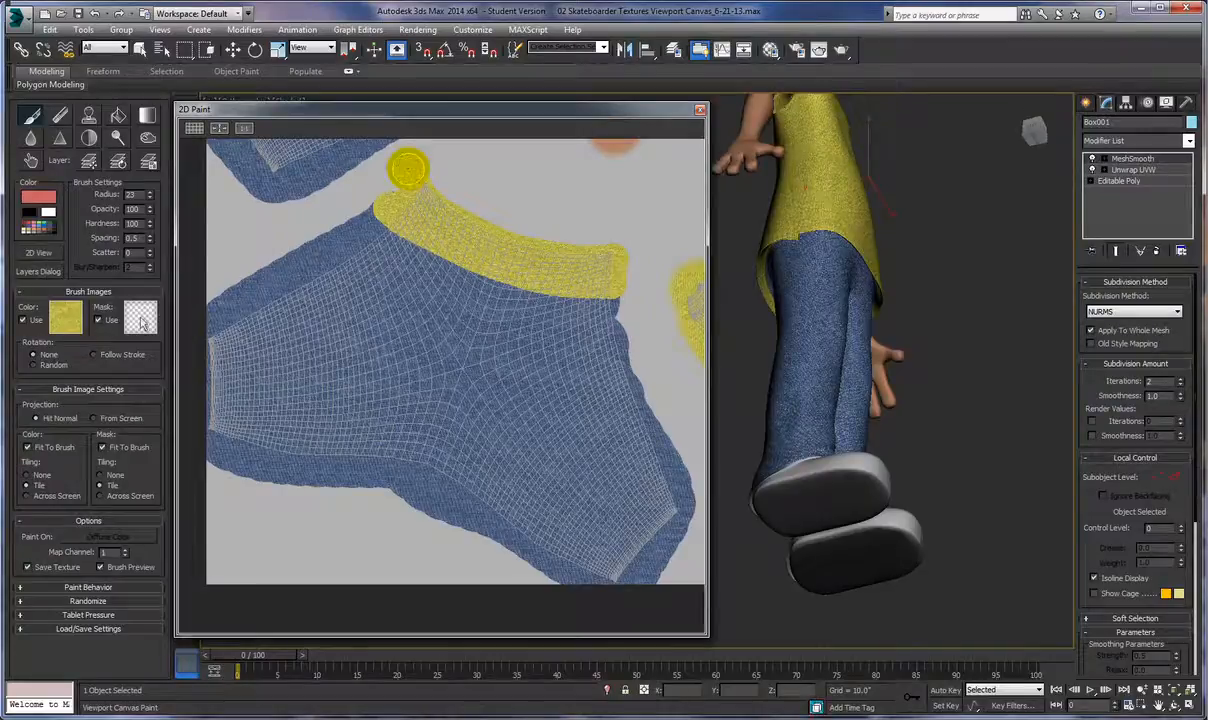
key("ctrl+z")
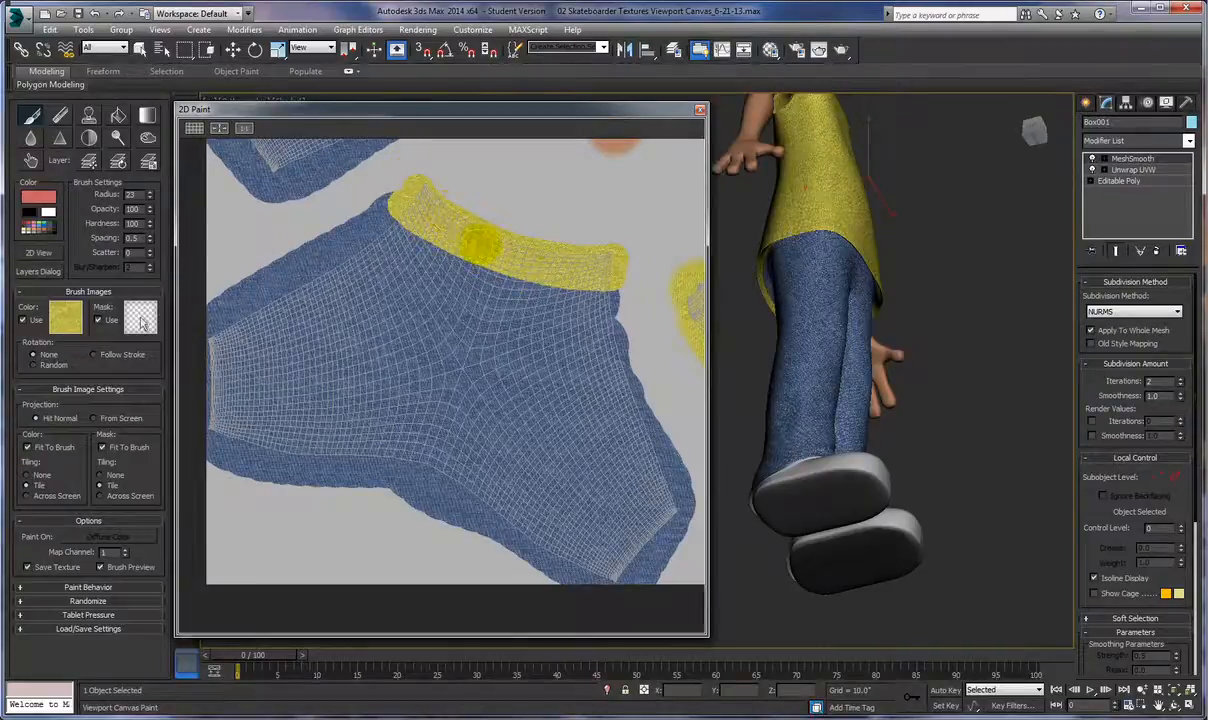
middle_click_drag(470, 238, 452, 233)
left_click(700, 109)
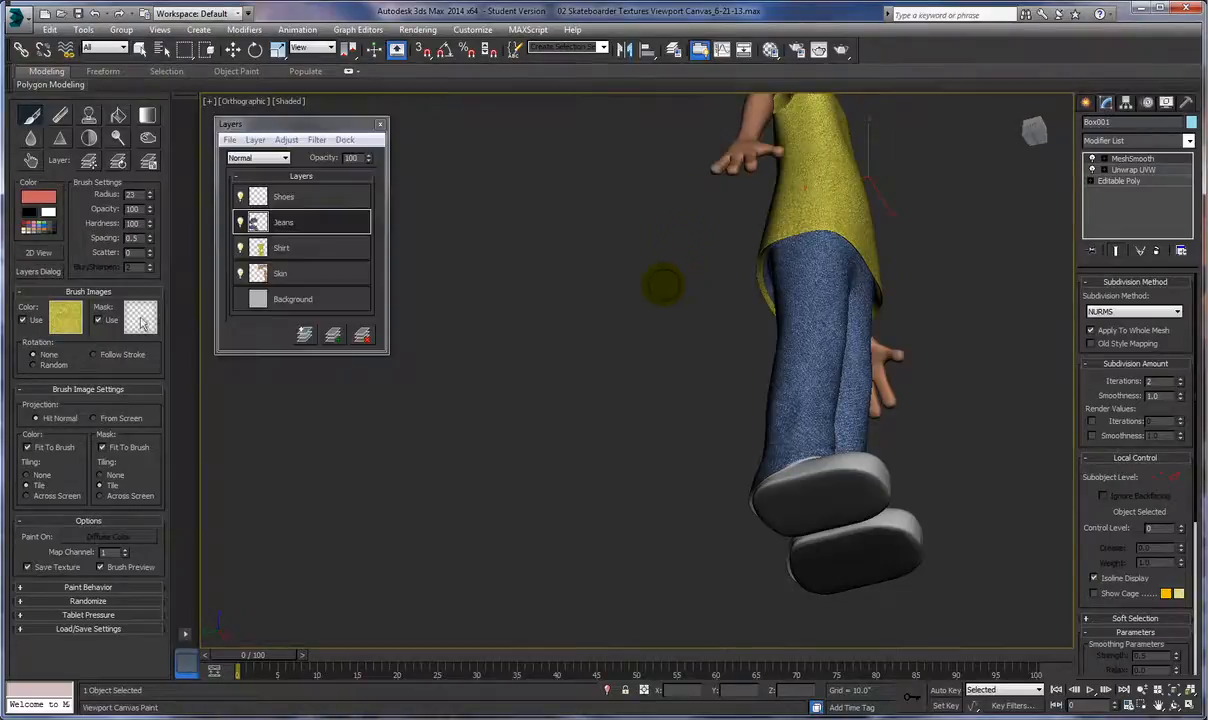
Set the brush's color image to the denim map and cover the stray yellow beside the lower jeans shell's waist strip in the 2D paint view.
mouse_move(698, 346)
middle_mouse_down("alt")
mouse_move(663, 521)
mouse_move(542, 394)
mouse_move(540, 338)
mouse_move(553, 350)
mouse_move(593, 324)
mouse_move(580, 313)
middle_mouse_up("alt")
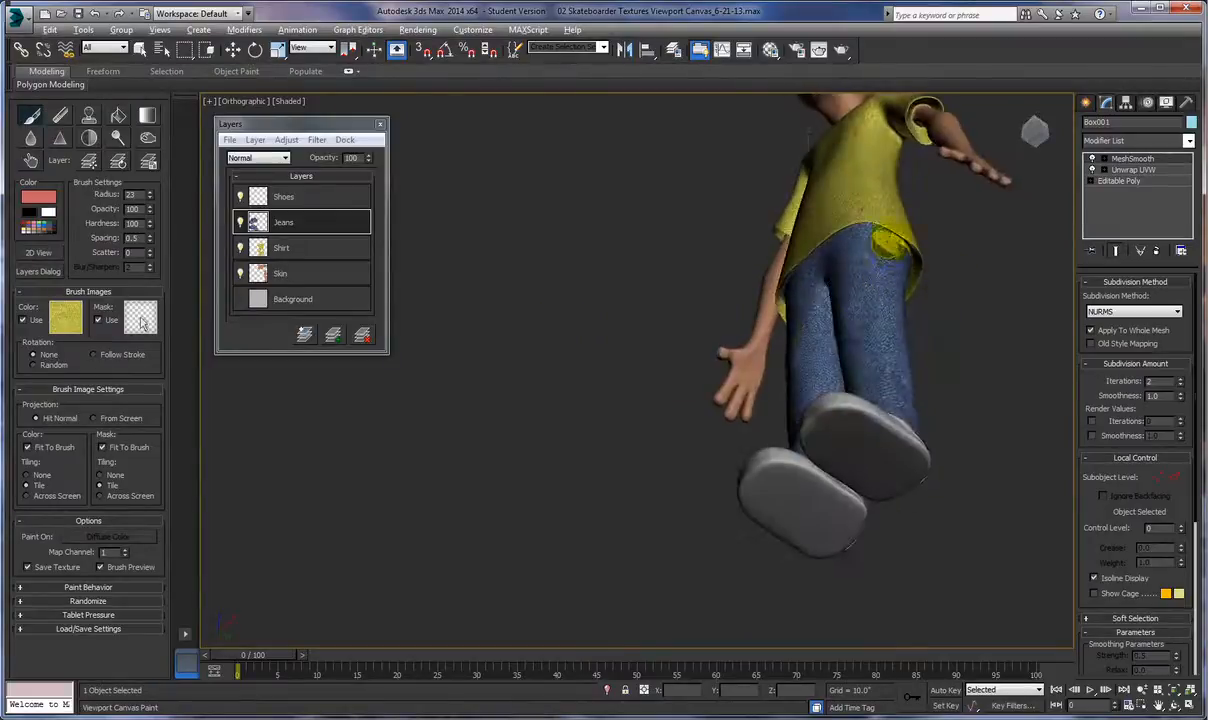
mouse_move(962, 336)
middle_mouse_down("alt")
mouse_move(674, 404)
mouse_move(655, 450)
mouse_move(962, 337)
middle_mouse_up("alt")
middle_click_drag(648, 320, 639, 297, "alt")
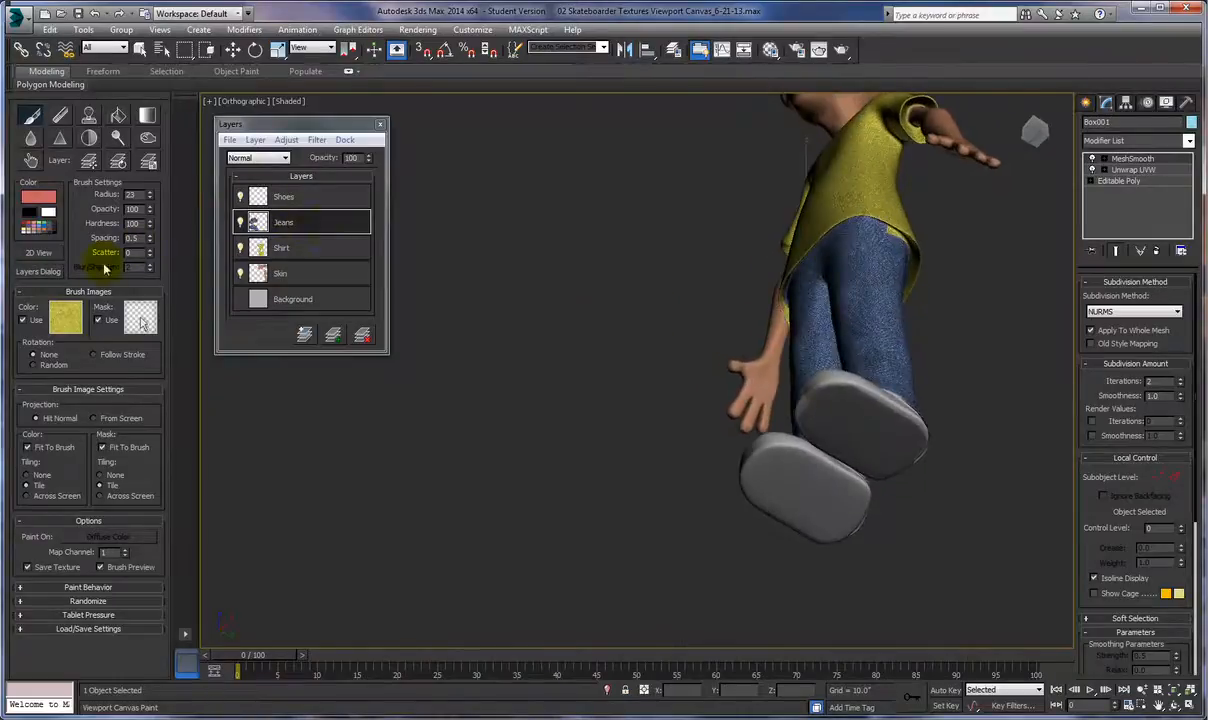
left_click(73, 312)
left_click(200, 403)
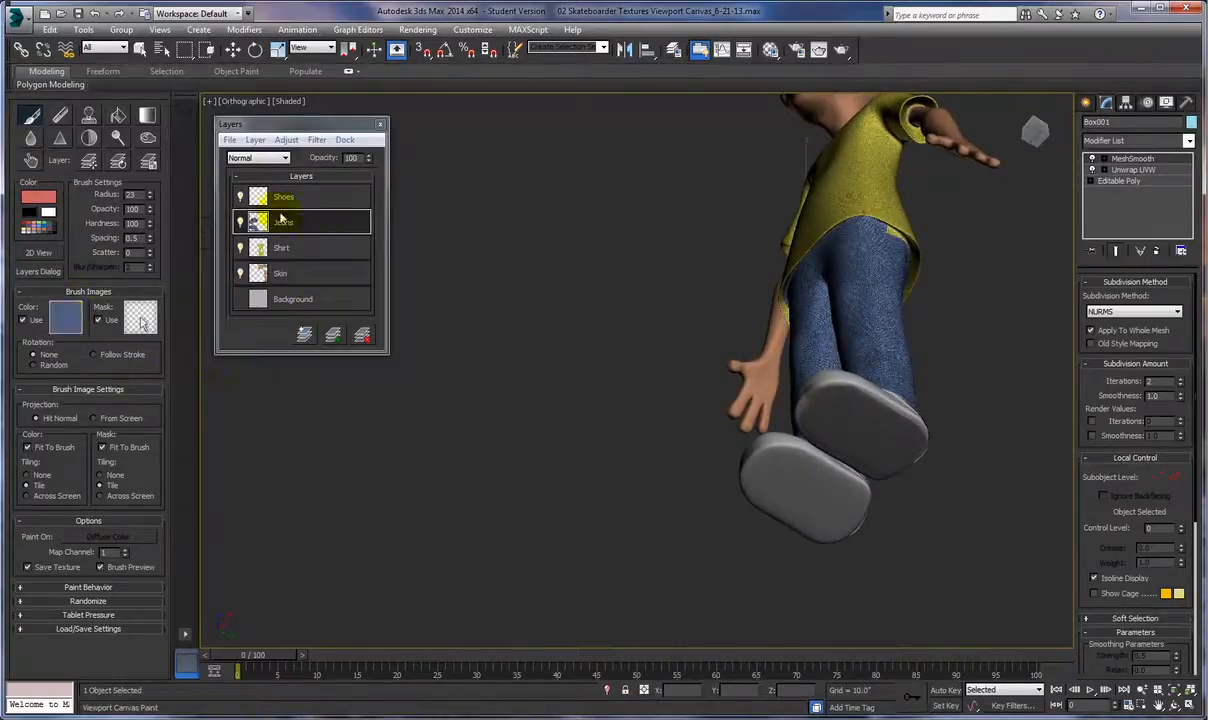
left_click(43, 257)
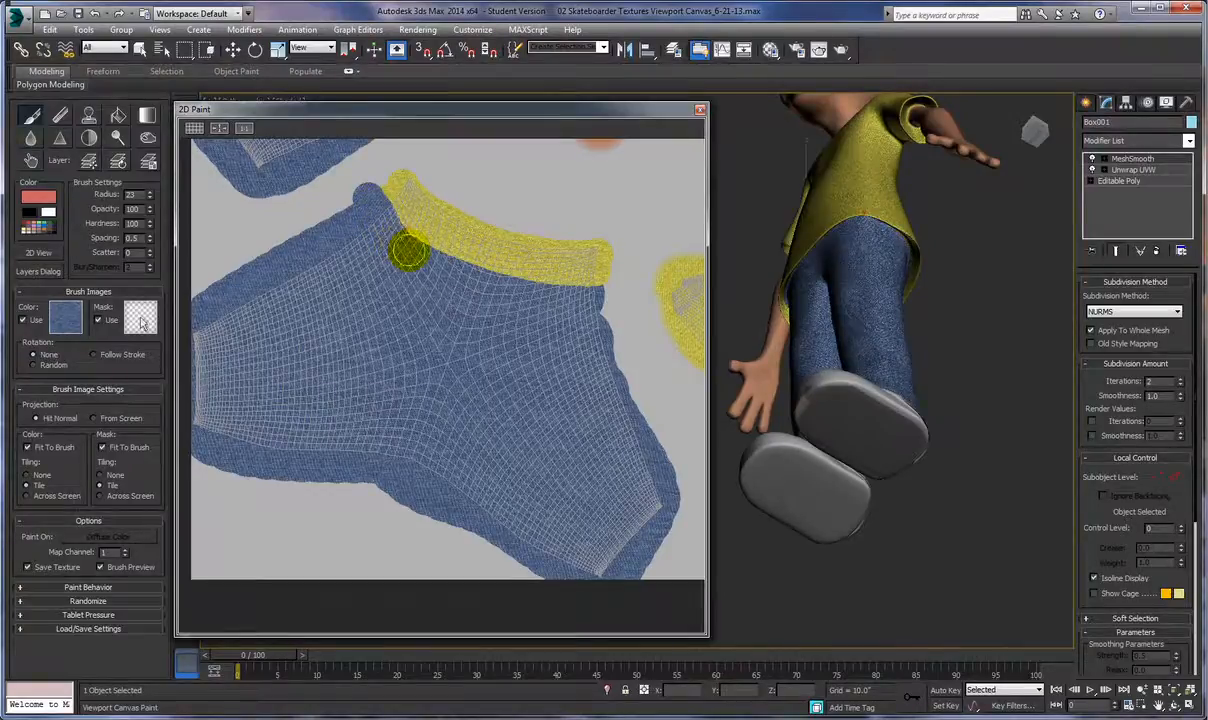
mouse_move(481, 310)
middle_mouse_down()
mouse_move(459, 302)
mouse_move(493, 297)
mouse_move(440, 285)
middle_mouse_up()
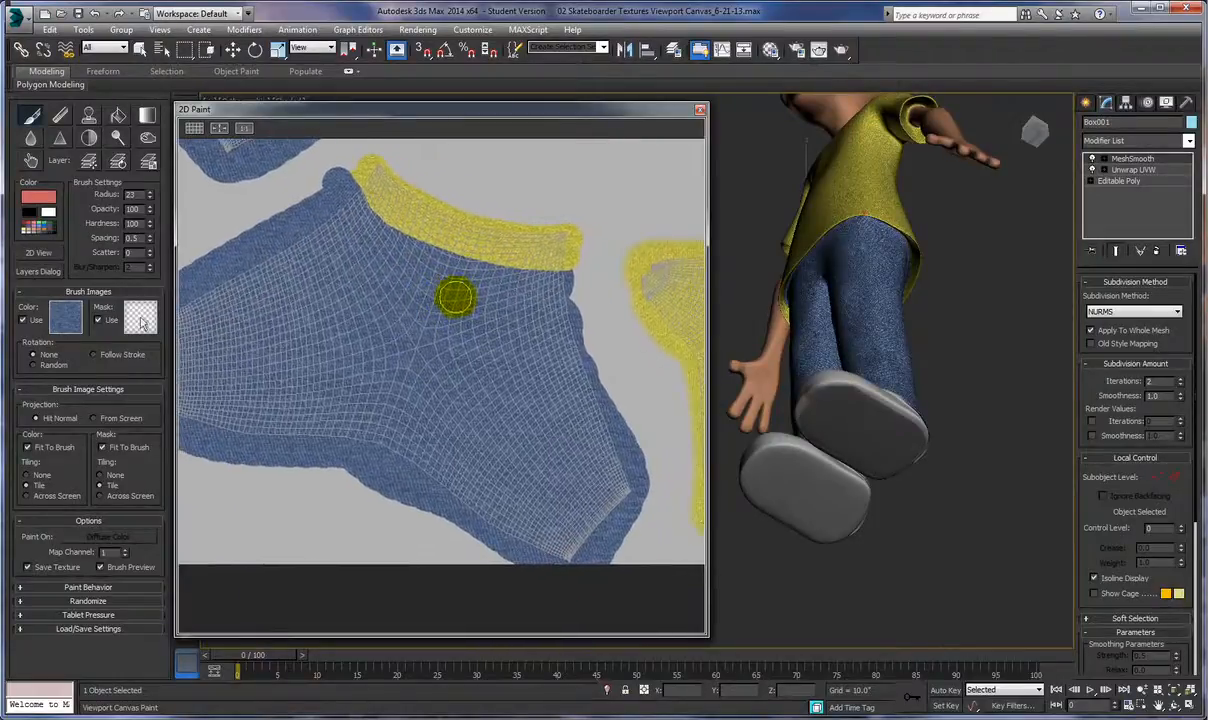
mouse_move(452, 157)
middle_mouse_down()
mouse_move(486, 470)
mouse_move(486, 396)
middle_mouse_up()
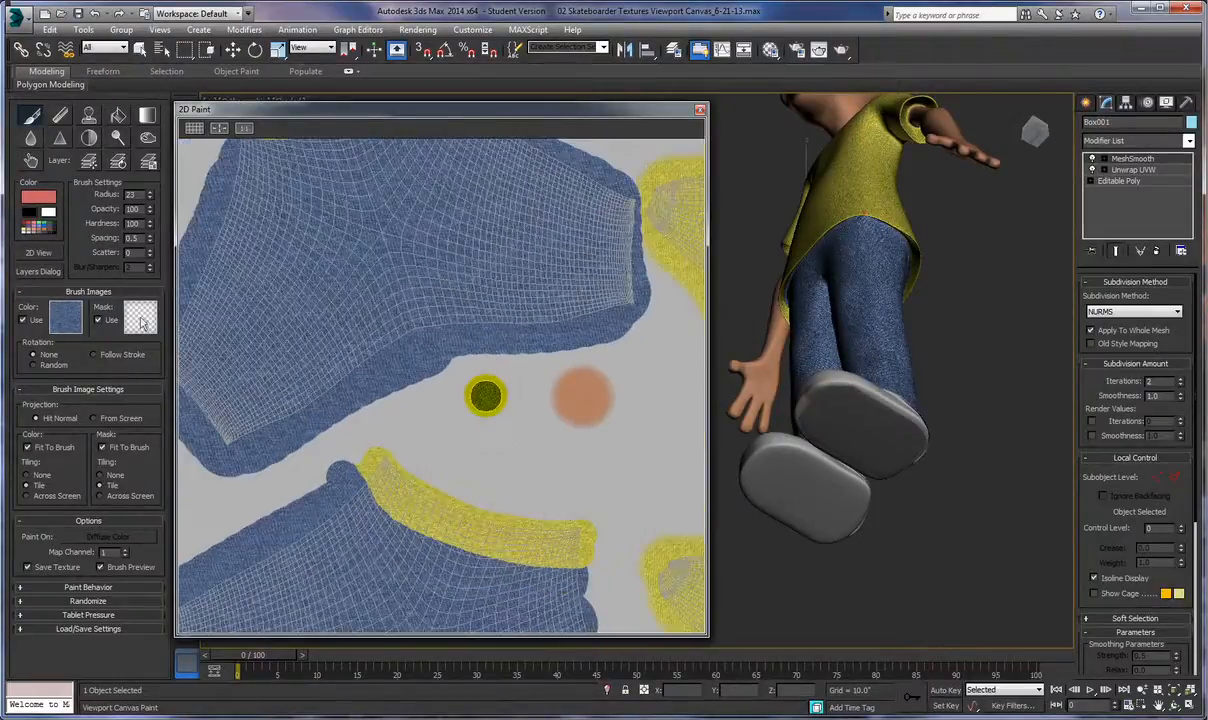
scroll(486, 397, "down", 2)
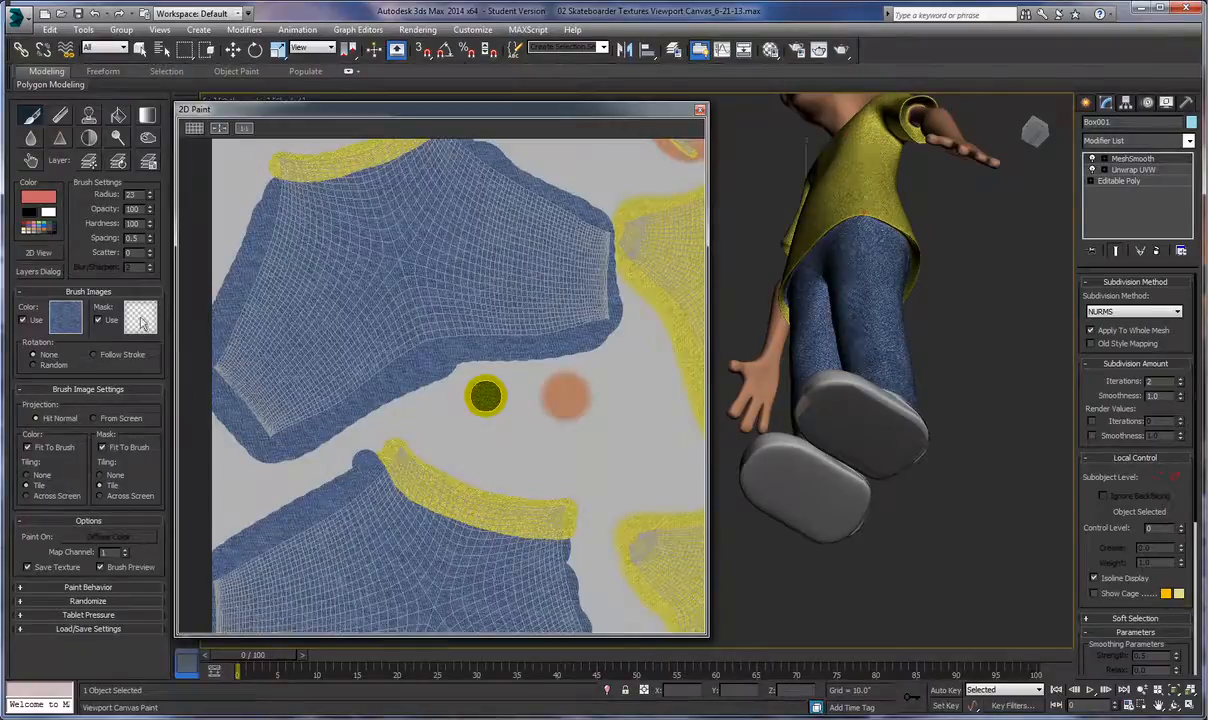
middle_click_drag(486, 397, 485, 386)
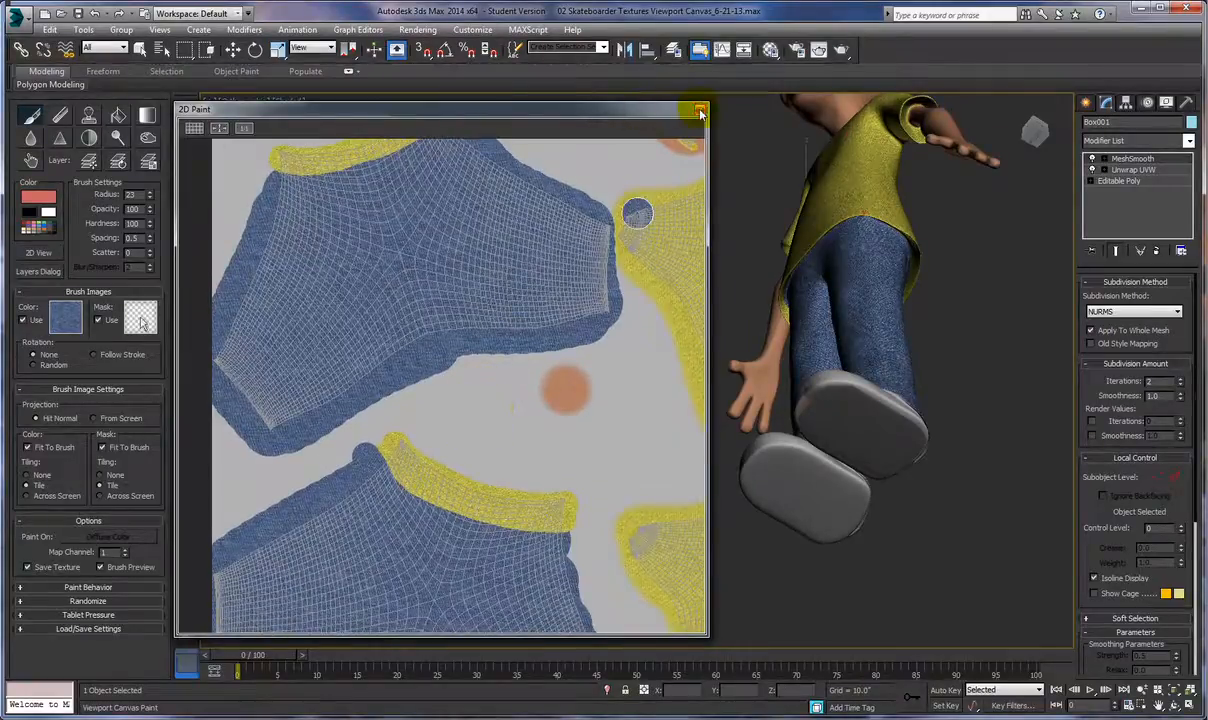
left_click(698, 111)
Check the jeans and shirt hem from below and the whole character from the front.
middle_click_drag(551, 194, 655, 260, "alt")
mouse_move(615, 218)
middle_mouse_down("alt")
mouse_move(615, 189)
mouse_move(566, 310)
mouse_move(611, 195)
middle_mouse_up("alt")
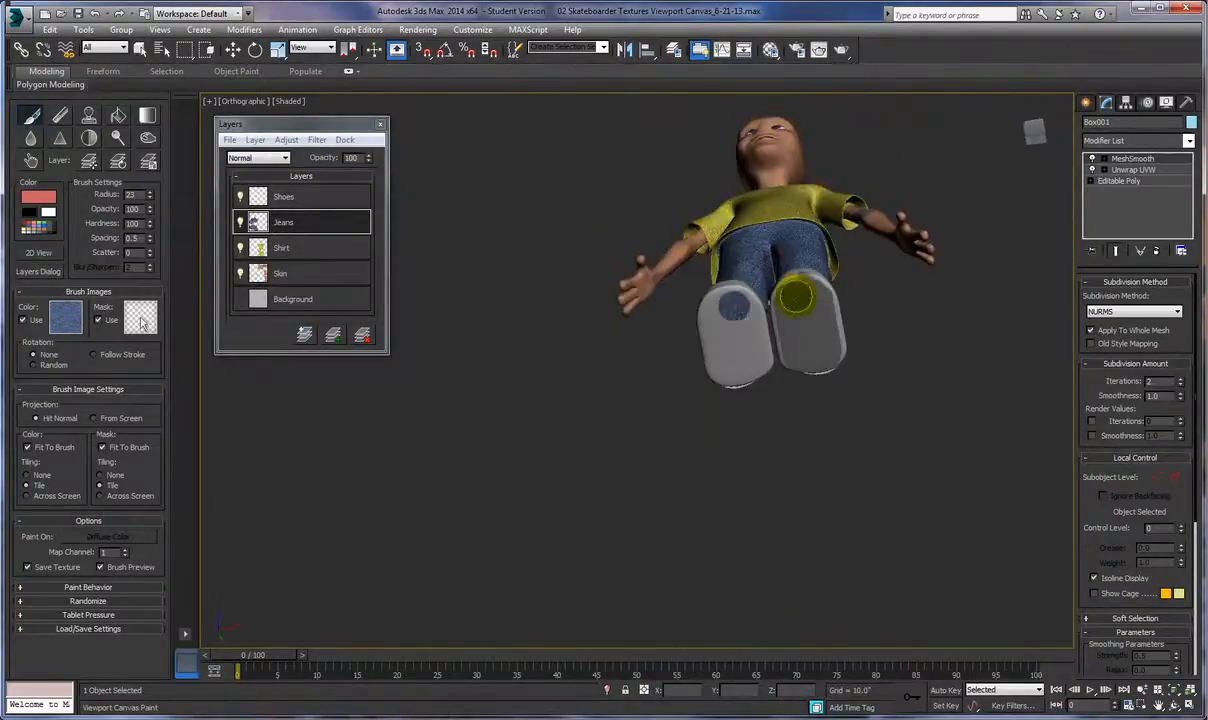
middle_click_drag(727, 305, 415, 299, "alt")
middle_click_drag(415, 299, 428, 447)
middle_click_drag(431, 399, 333, 350, "ctrl+alt")
mouse_move(421, 345)
middle_mouse_down("alt")
mouse_move(505, 425)
mouse_move(445, 347)
middle_mouse_up("alt")
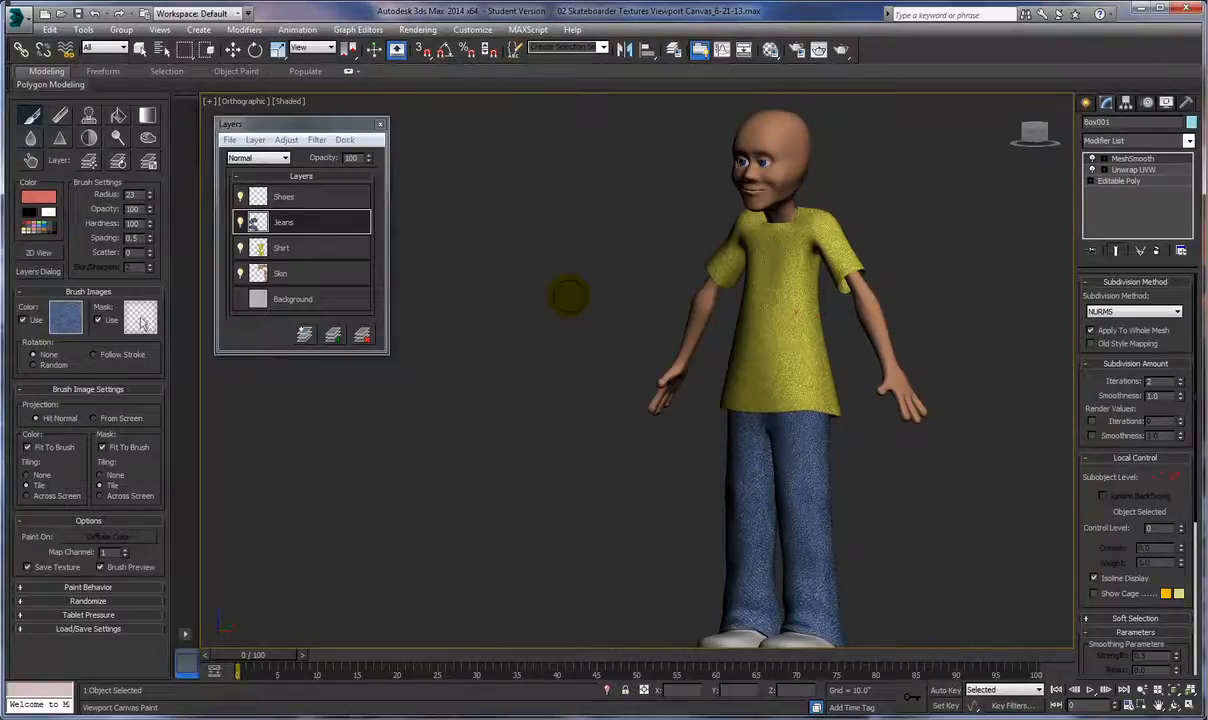
Adjust the Skin layer to brightness 10, contrast 10 and saturation -20, leaving the hue at 0.
left_click(313, 272)
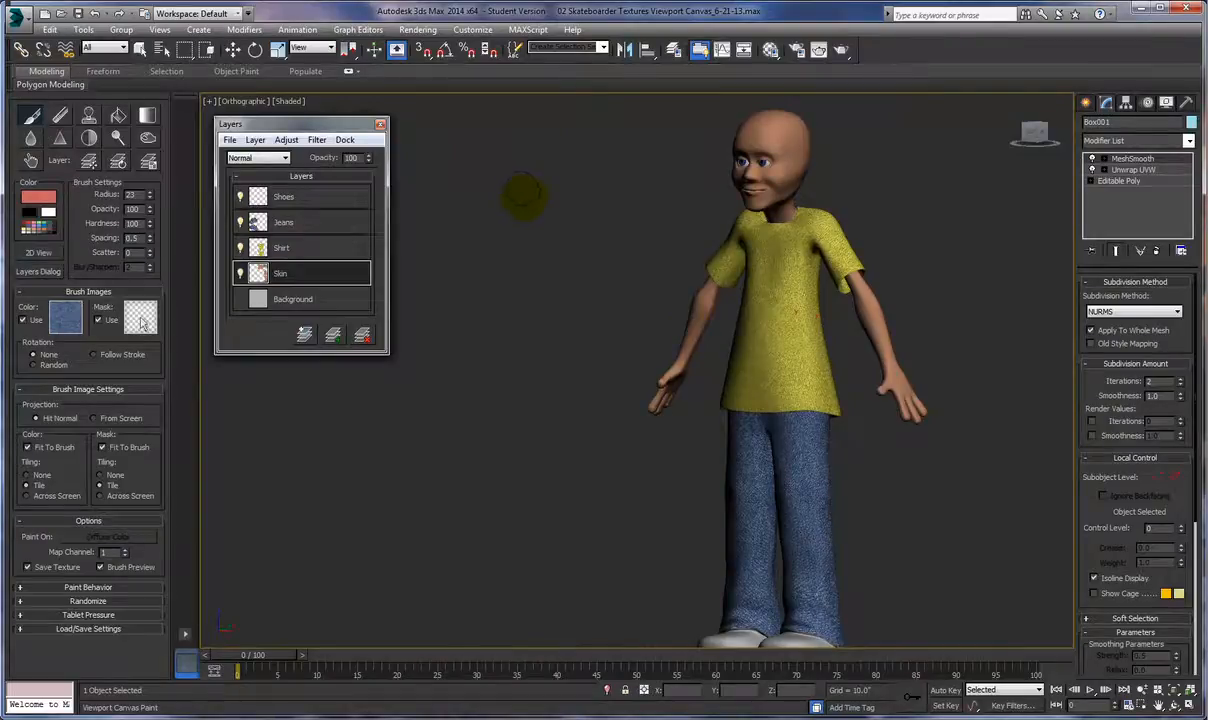
middle_click_drag(520, 195, 491, 189, "alt")
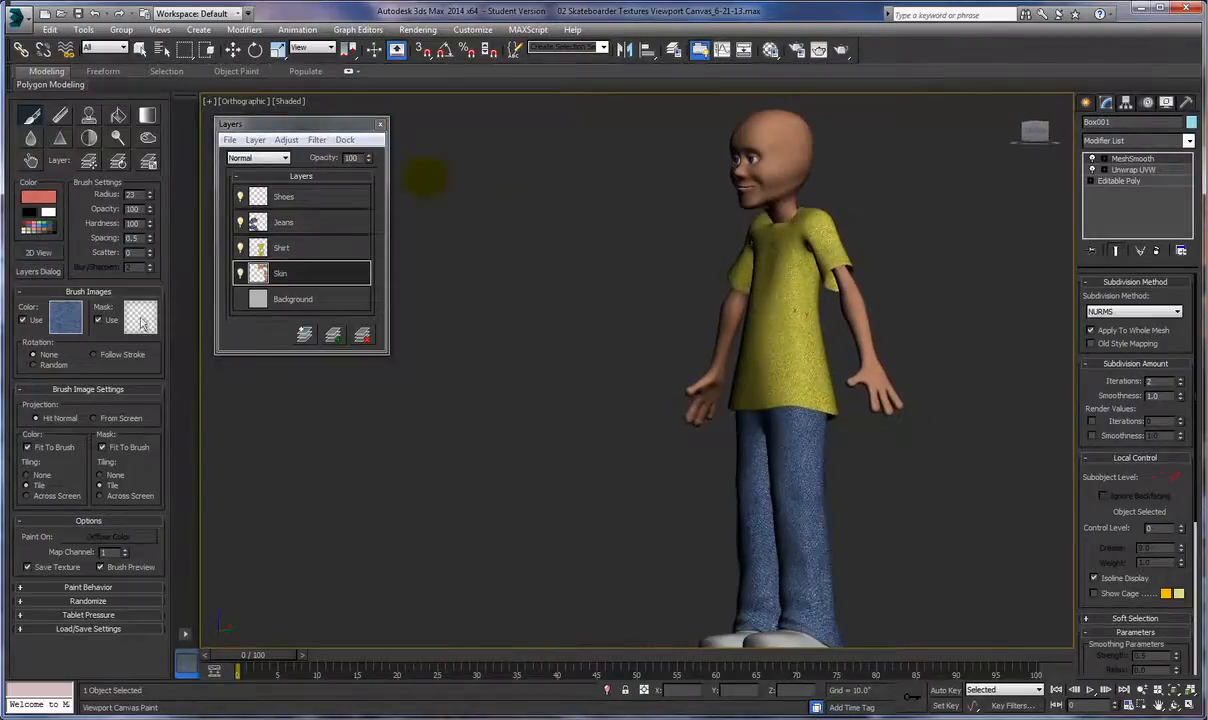
left_click(286, 141)
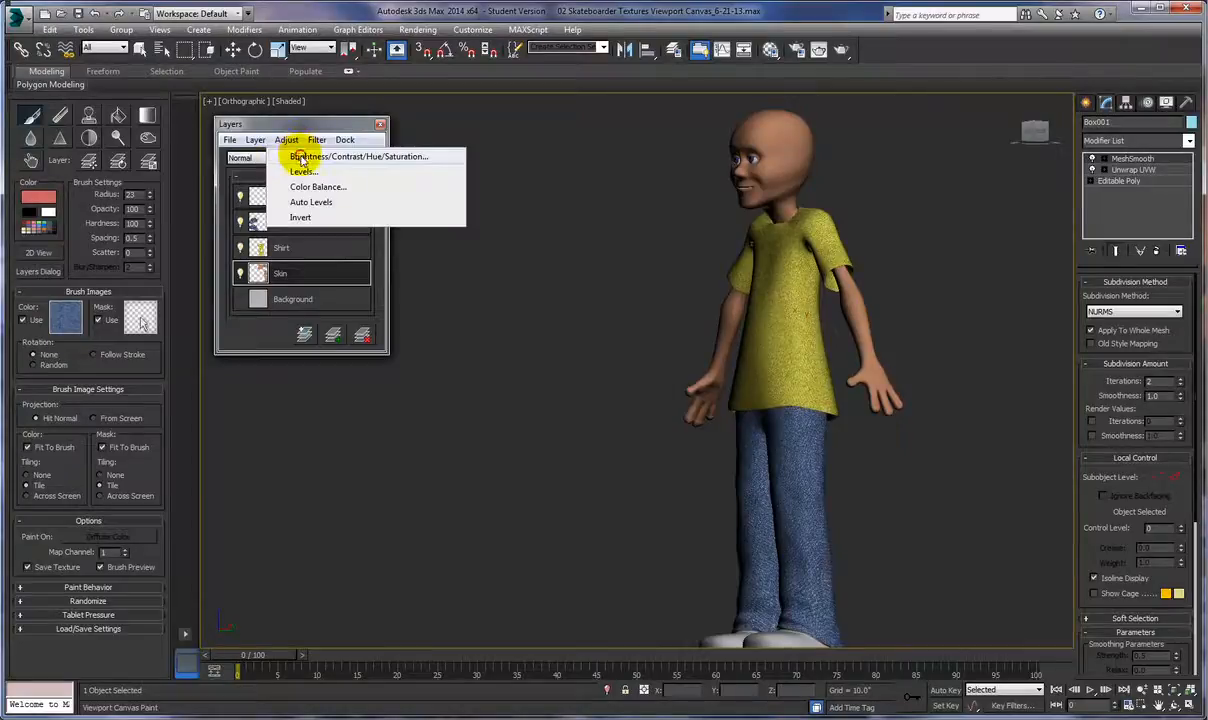
left_click(303, 159)
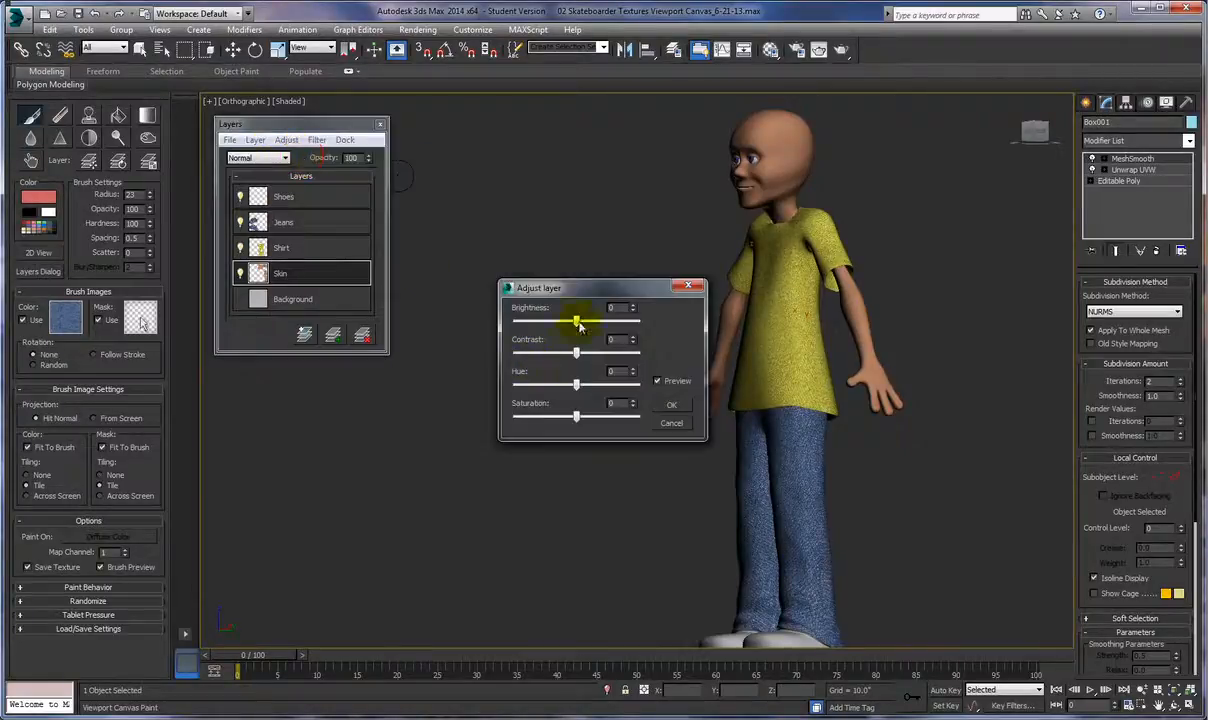
left_click_drag(578, 324, 580, 324)
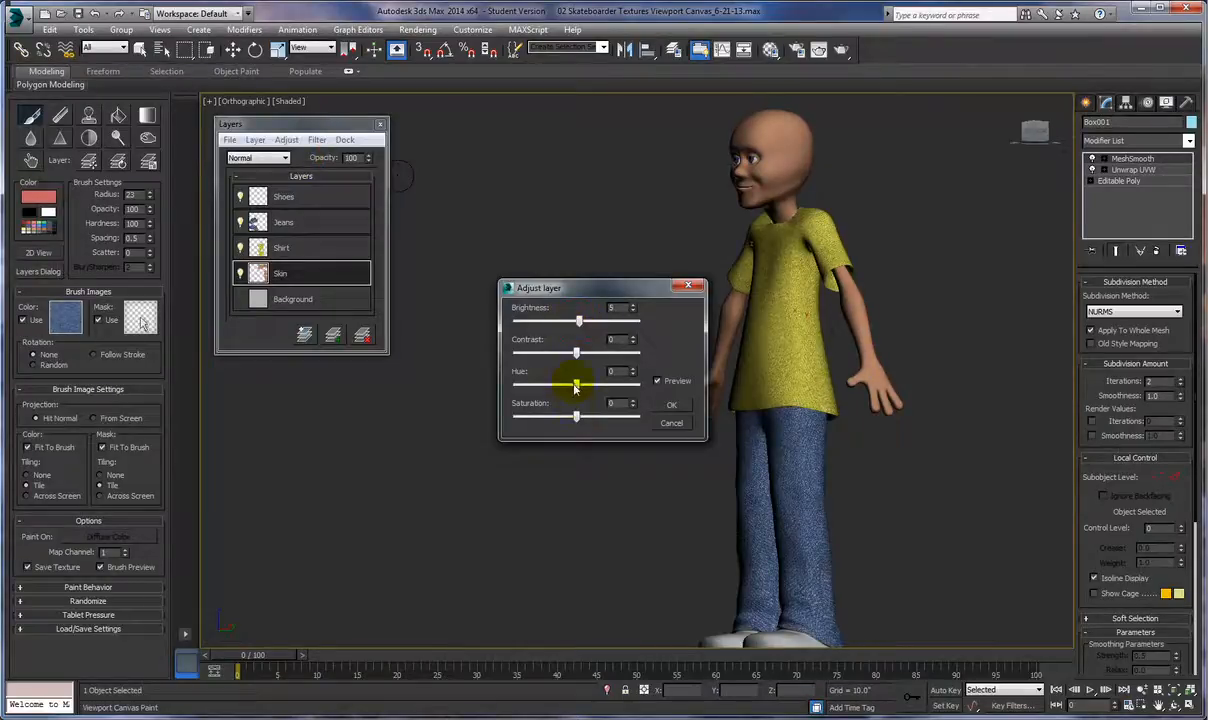
left_click_drag(577, 421, 565, 420)
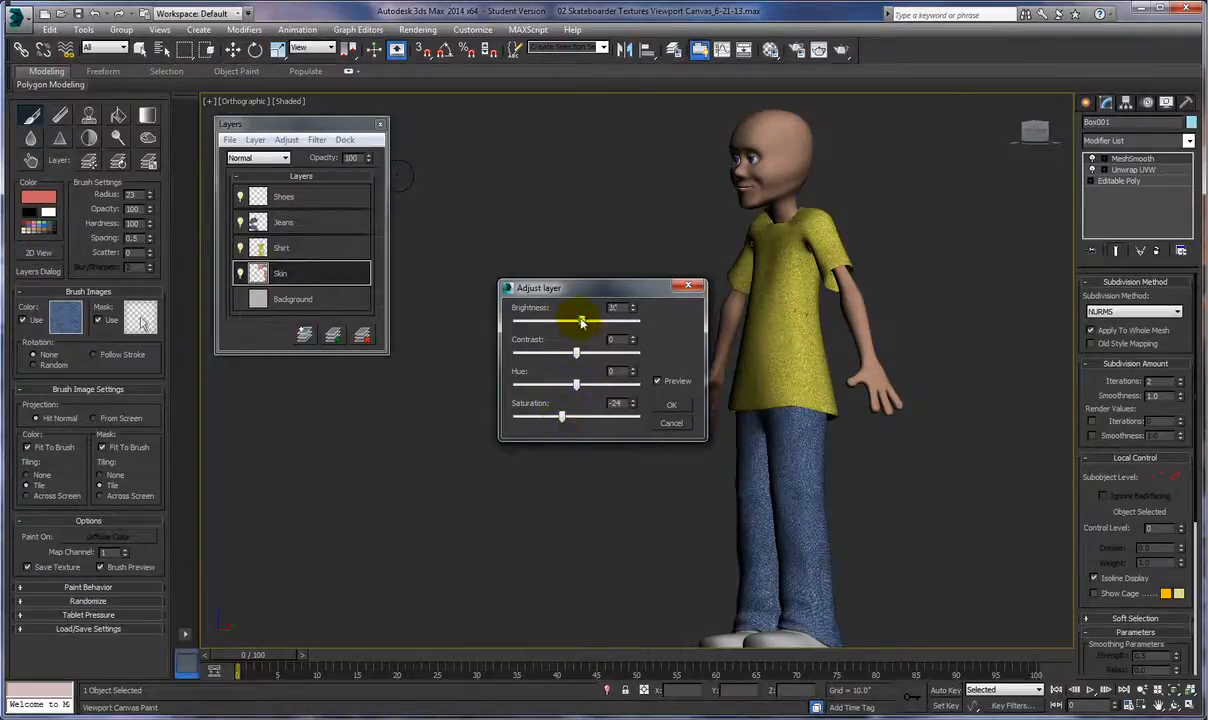
left_click_drag(582, 322, 580, 322)
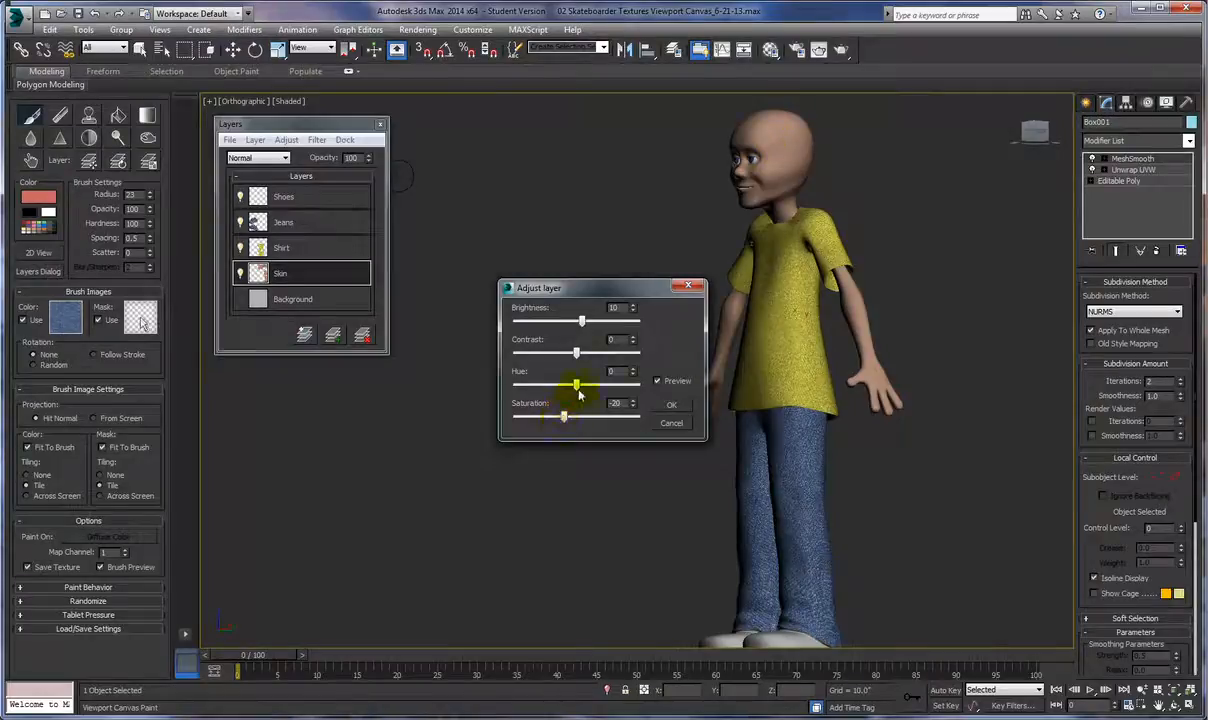
left_click_drag(576, 353, 583, 355)
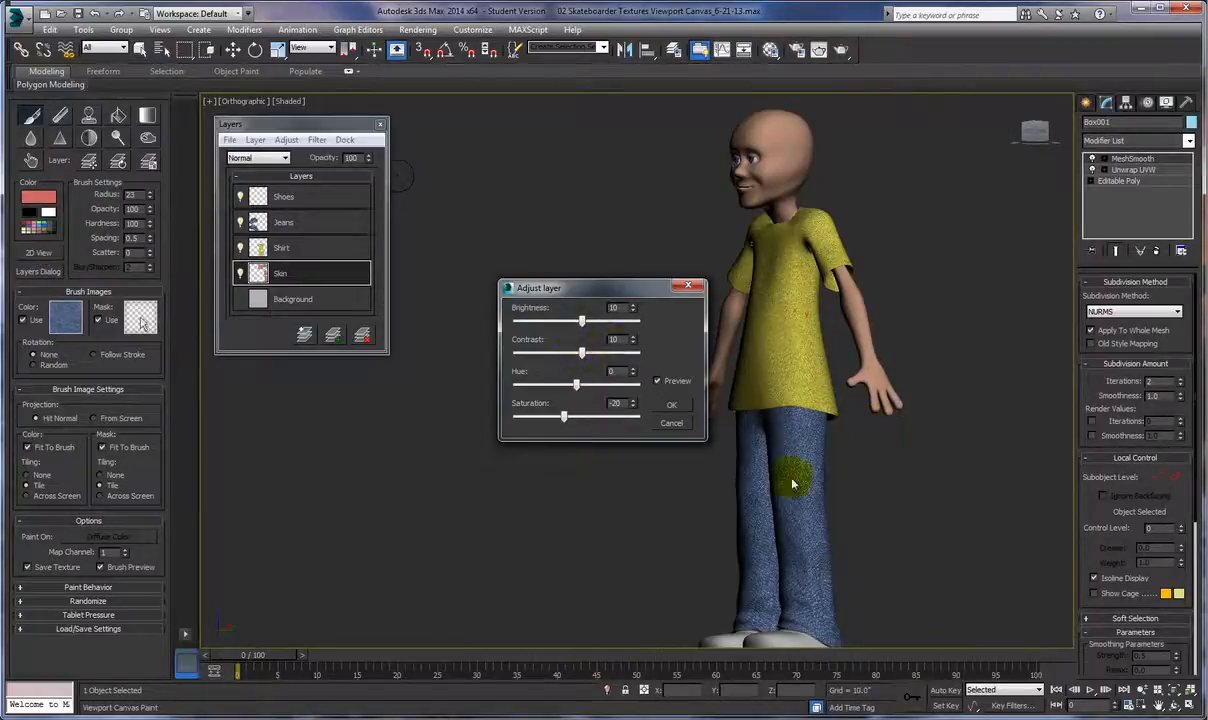
left_click(672, 405)
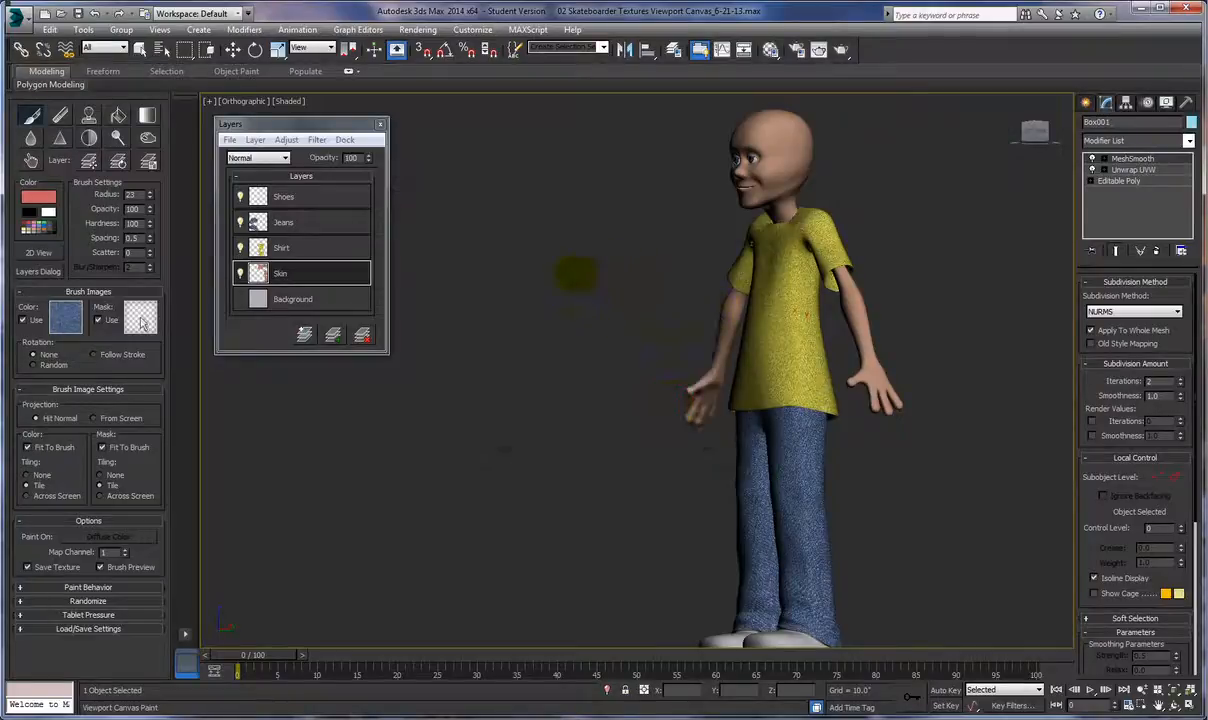
Examine the adjusted skin tone close up on the face and on the whole character from the side and front.
scroll(573, 285, "down", 2)
scroll(572, 258, "up", 4)
middle_click_drag(572, 256, 450, 381)
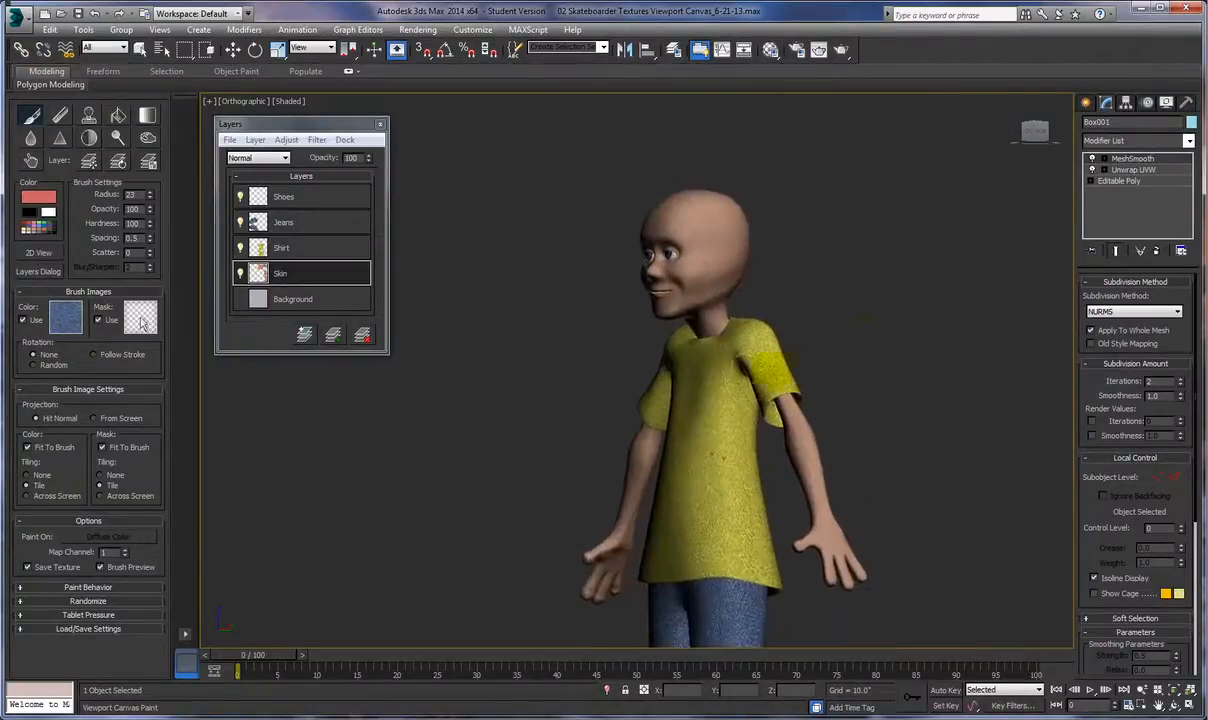
scroll(857, 300, "up", 4)
middle_click_drag(849, 262, 940, 408)
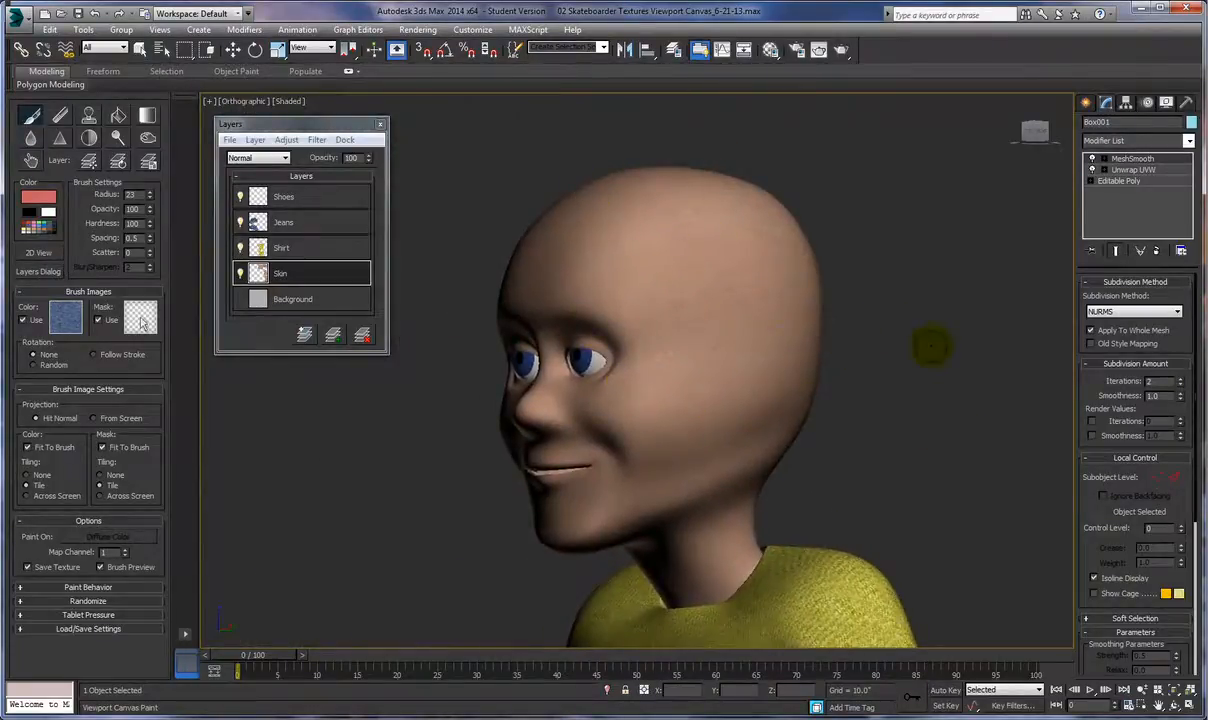
scroll(931, 345, "down", 5)
middle_click_drag(988, 402, 798, 244)
scroll(803, 251, "down", 6)
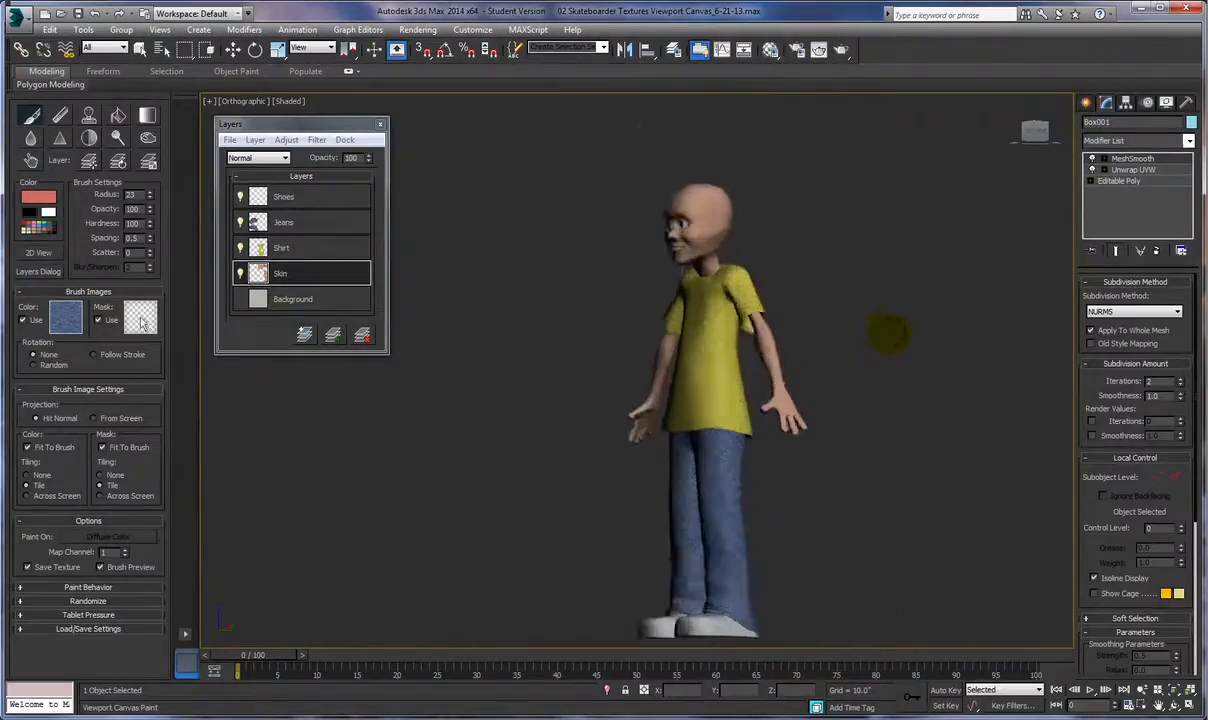
scroll(885, 320, "up", 4)
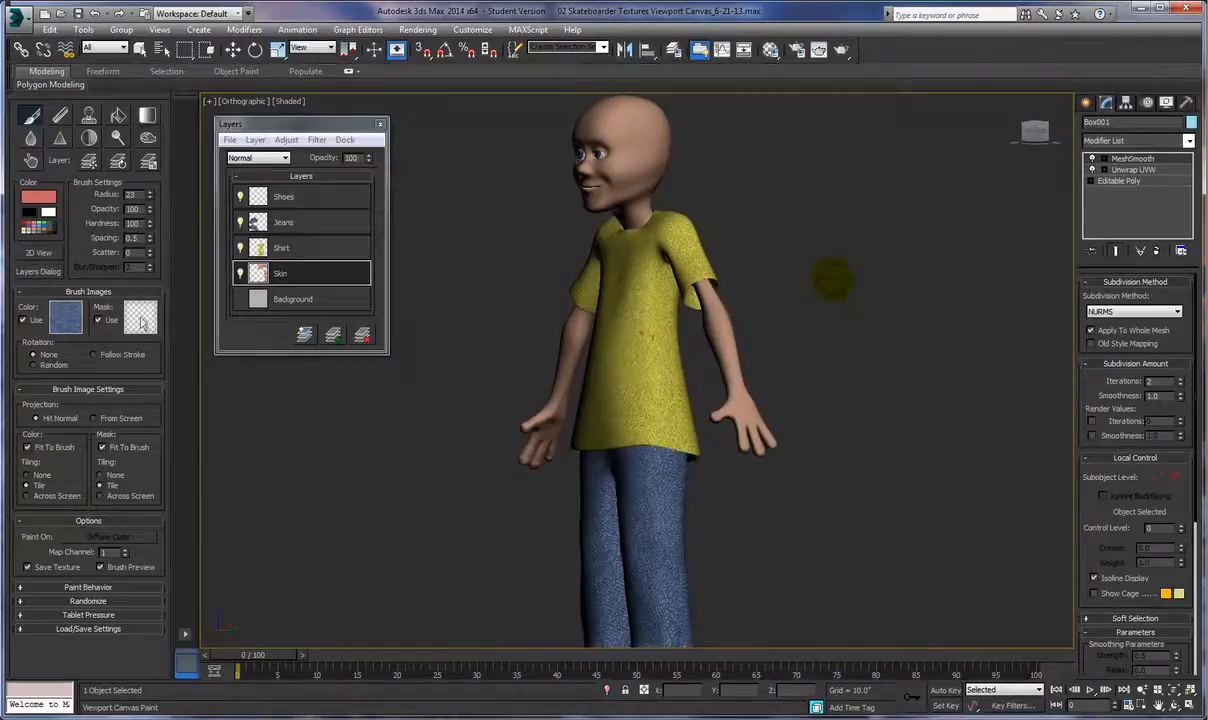
middle_click_drag(844, 313, 849, 292)
scroll(843, 296, "down", 3)
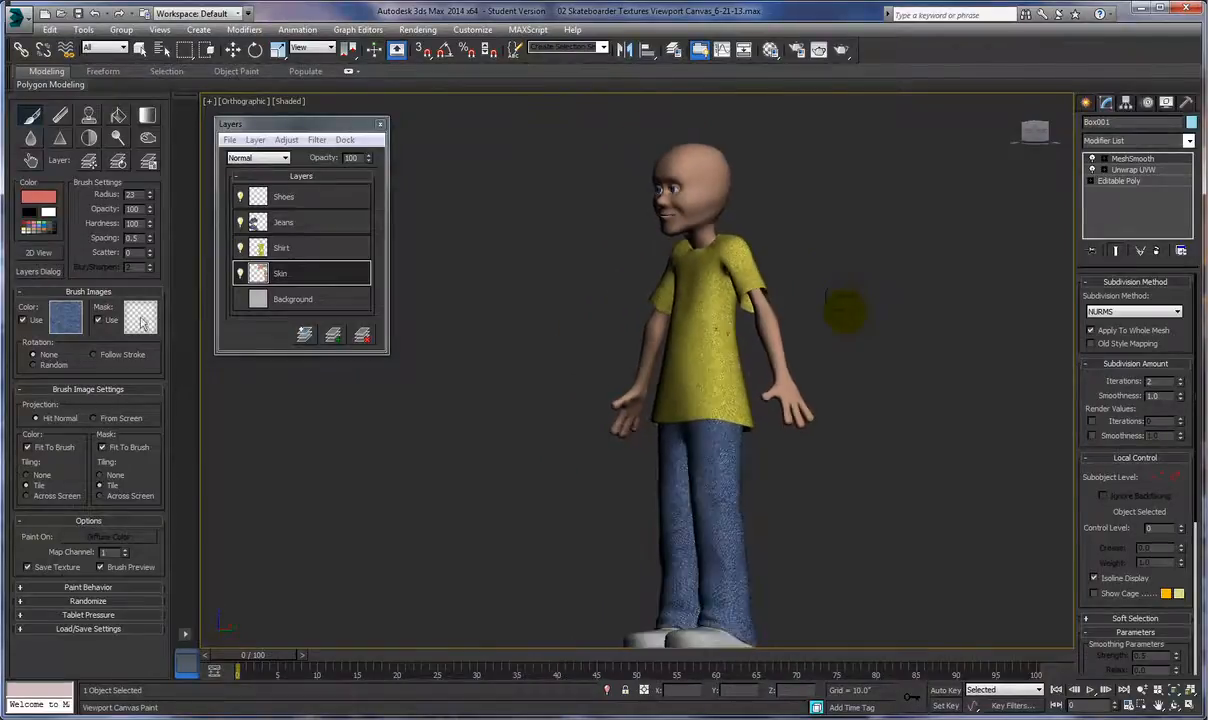
mouse_move(822, 295)
middle_mouse_down("alt")
mouse_move(1003, 302)
mouse_move(790, 295)
mouse_move(826, 299)
middle_mouse_up("alt")
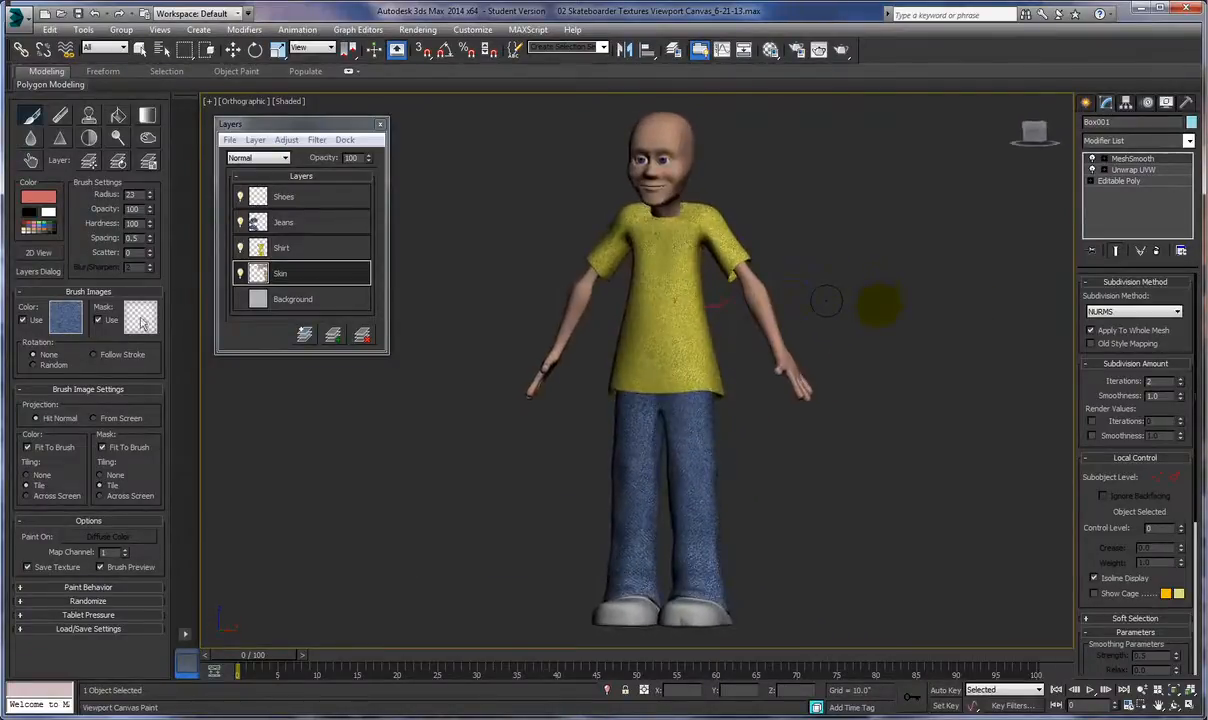